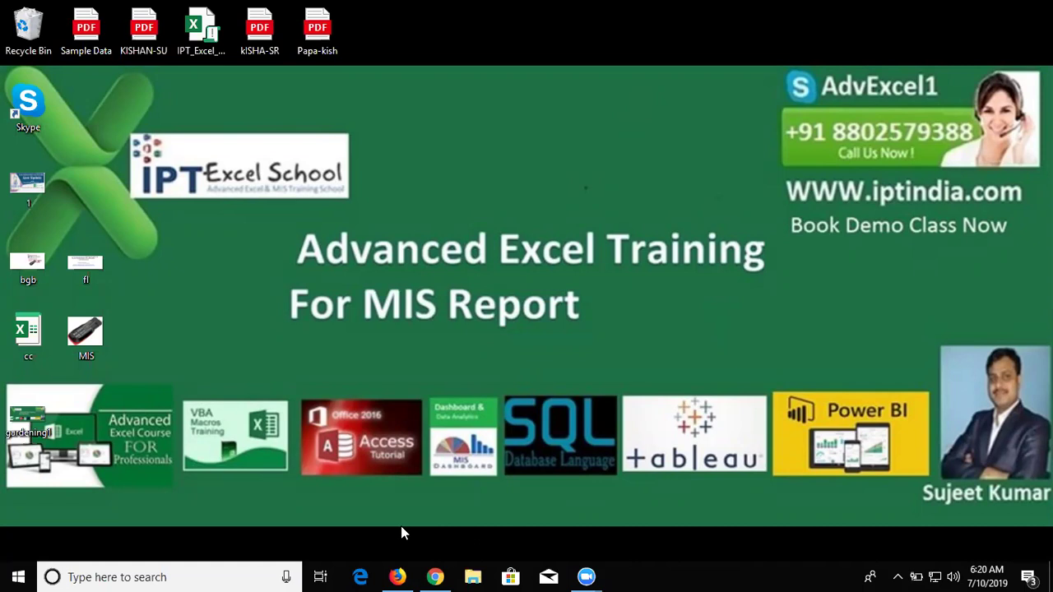
Launch Excel from the Start search, decline the default-program prompt and maximize the window
key("super")
type("exce")
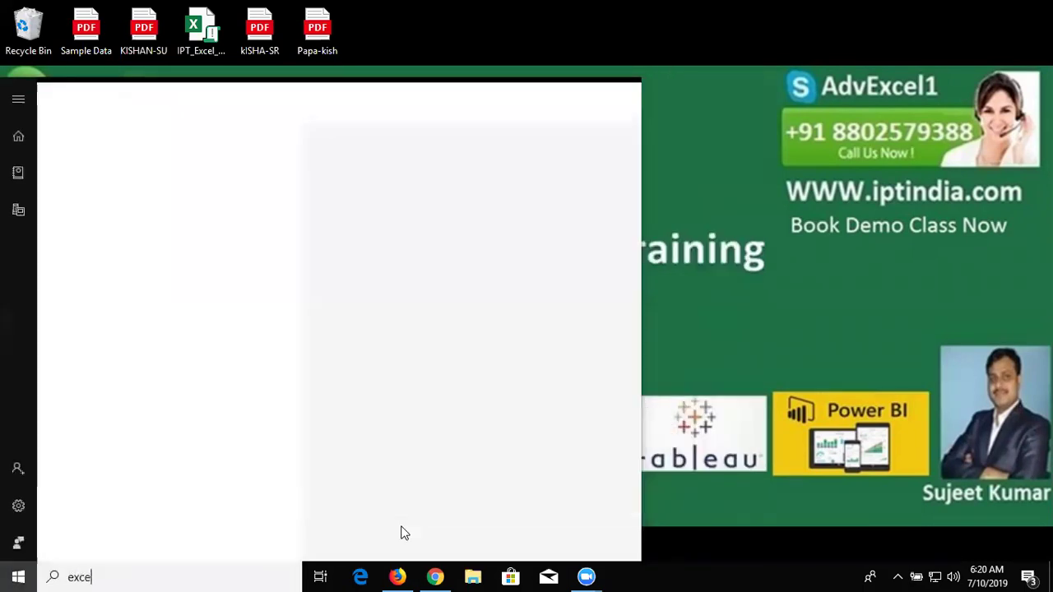
type("l")
left_click(198, 168)
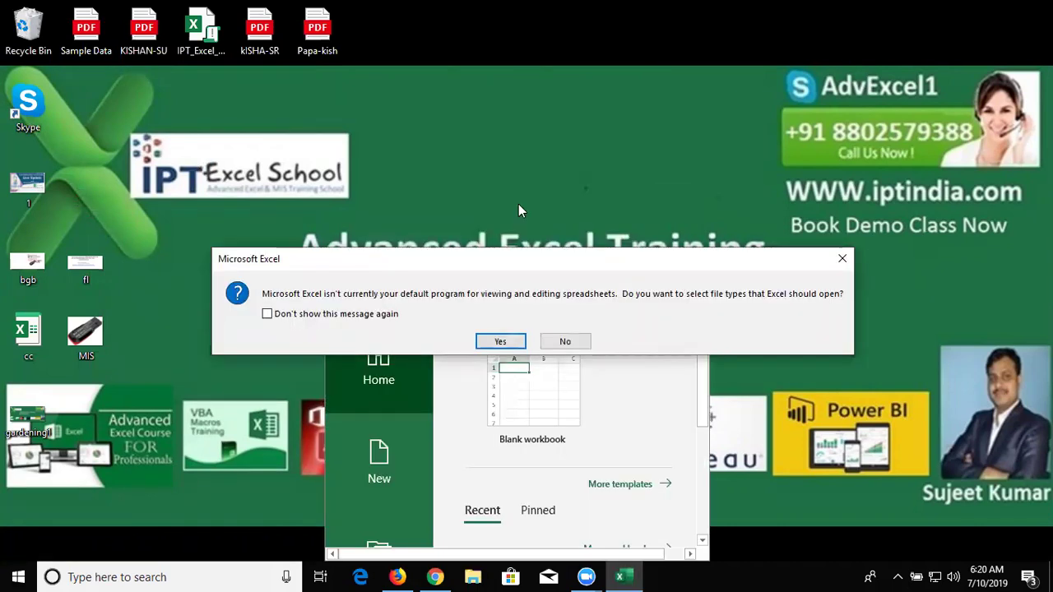
left_click(576, 342)
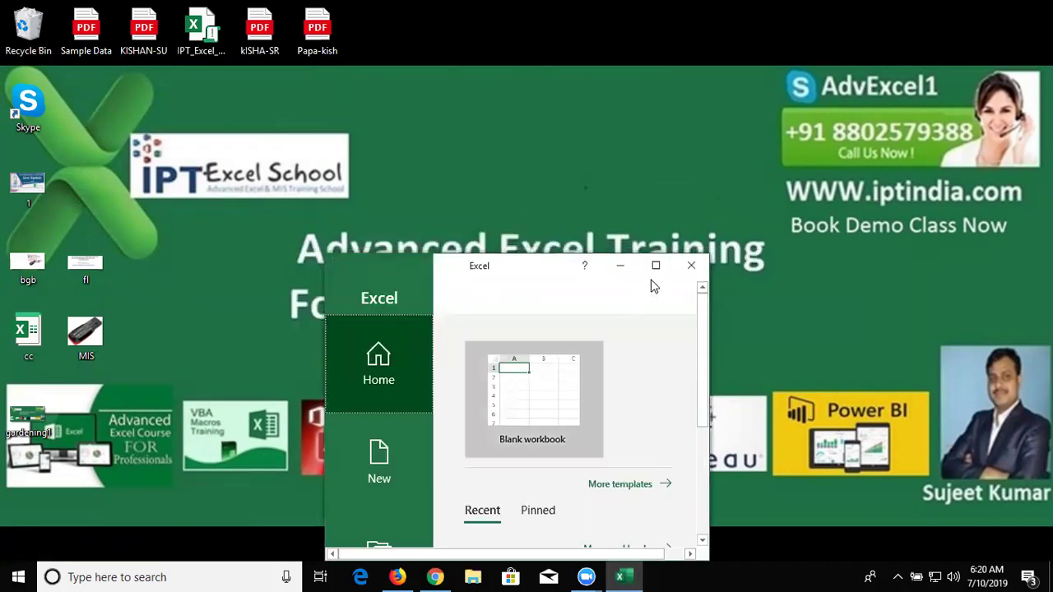
left_click(656, 267)
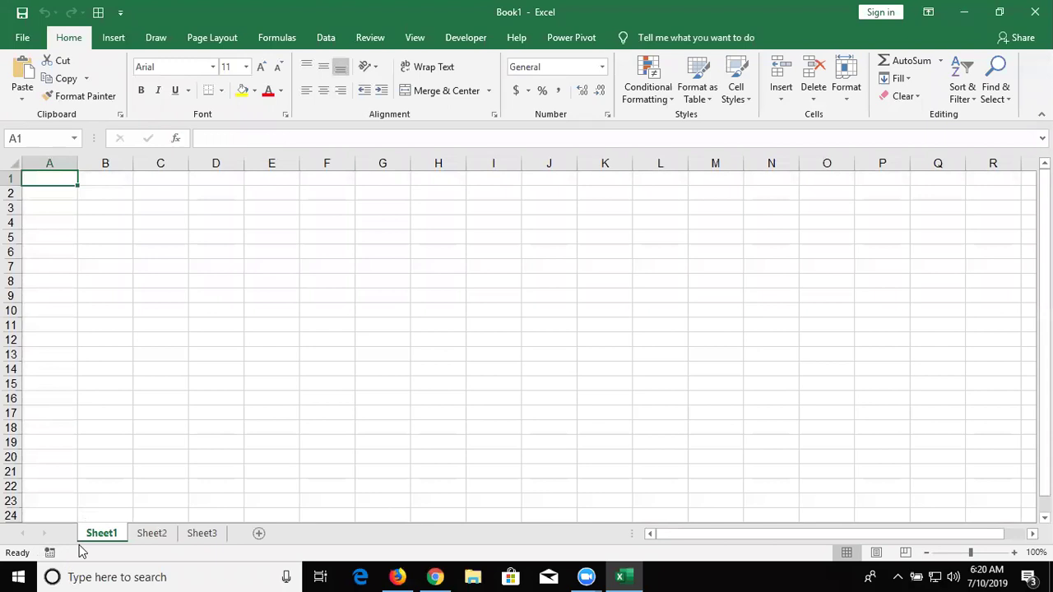
Rename Sheet1 to Form and Sheet2 to Data
double_click(97, 534)
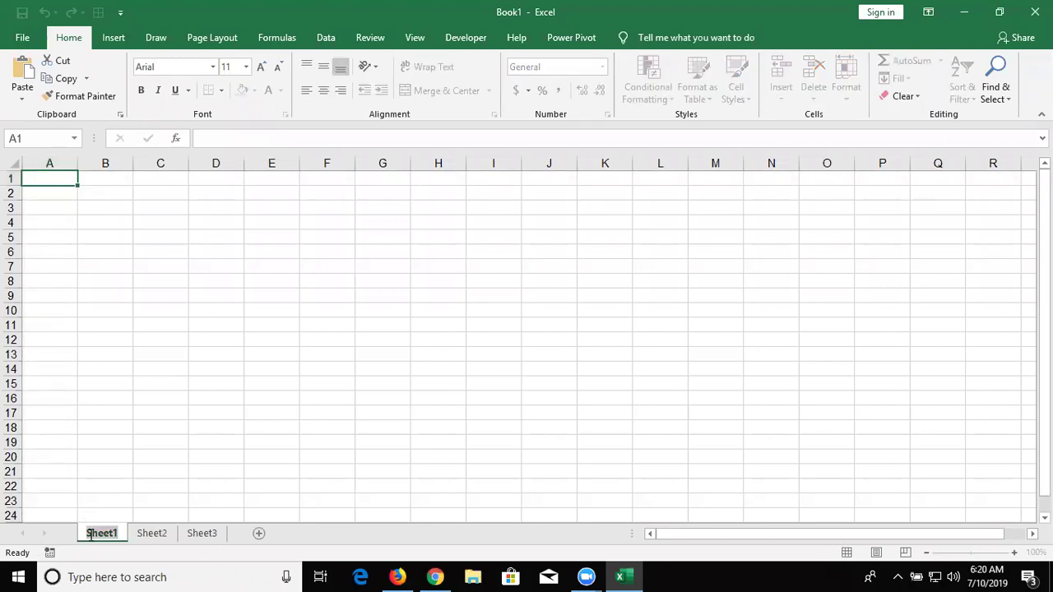
type("Form")
key("Return")
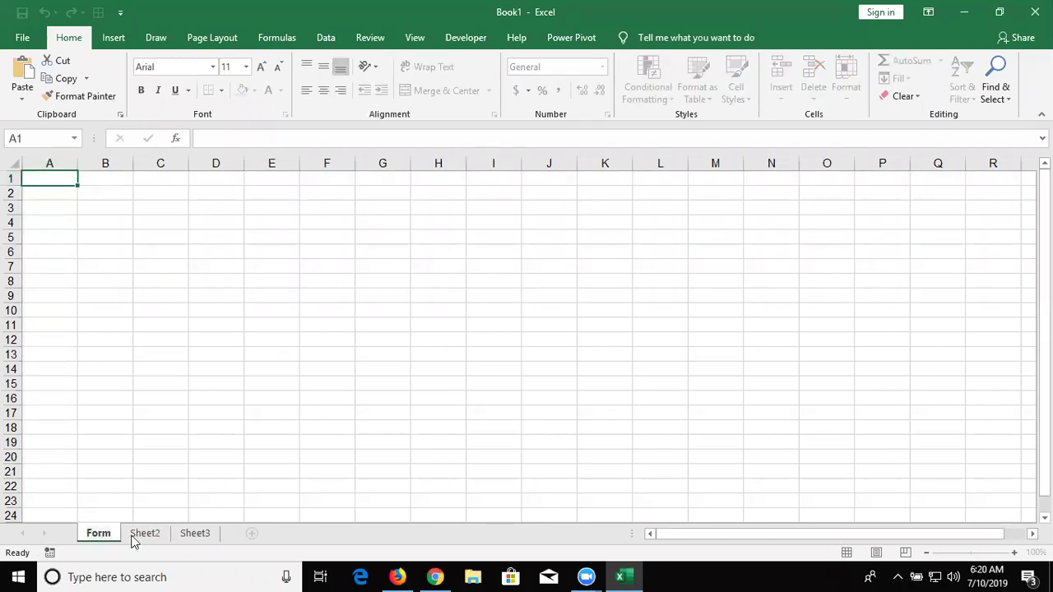
double_click(142, 535)
type("Data")
left_click(134, 423)
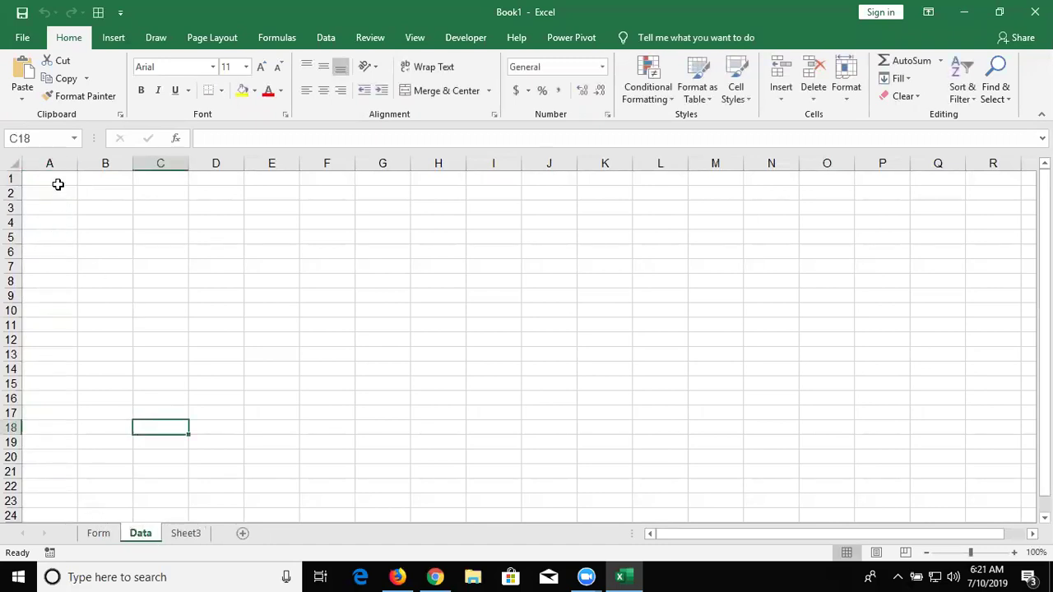
On Data, enter headers ID, Date, Time, Name, City, Amt across A1:F1
left_click(58, 184)
type("ID")
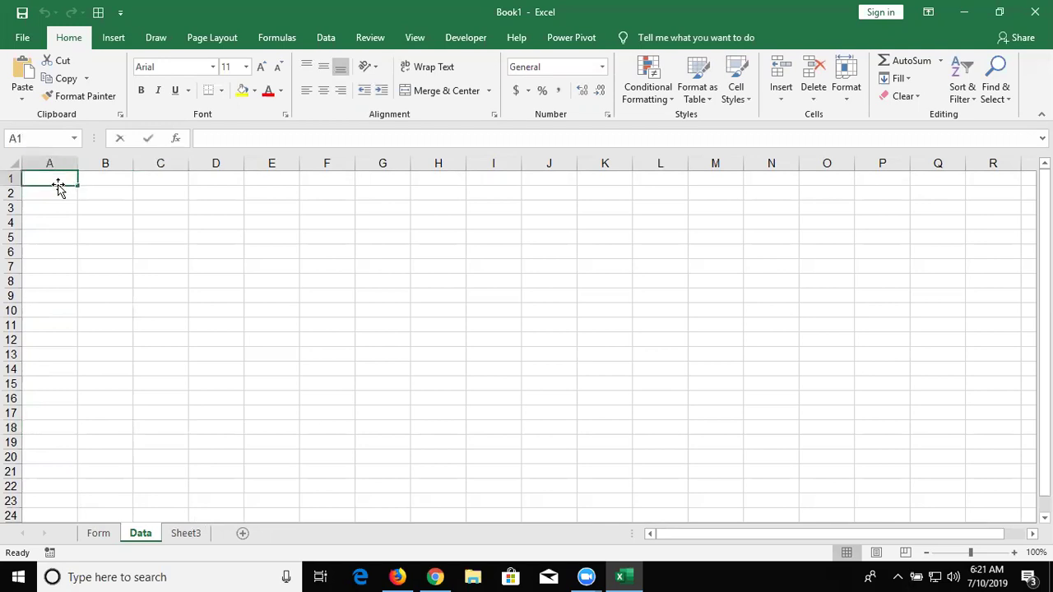
key("Tab")
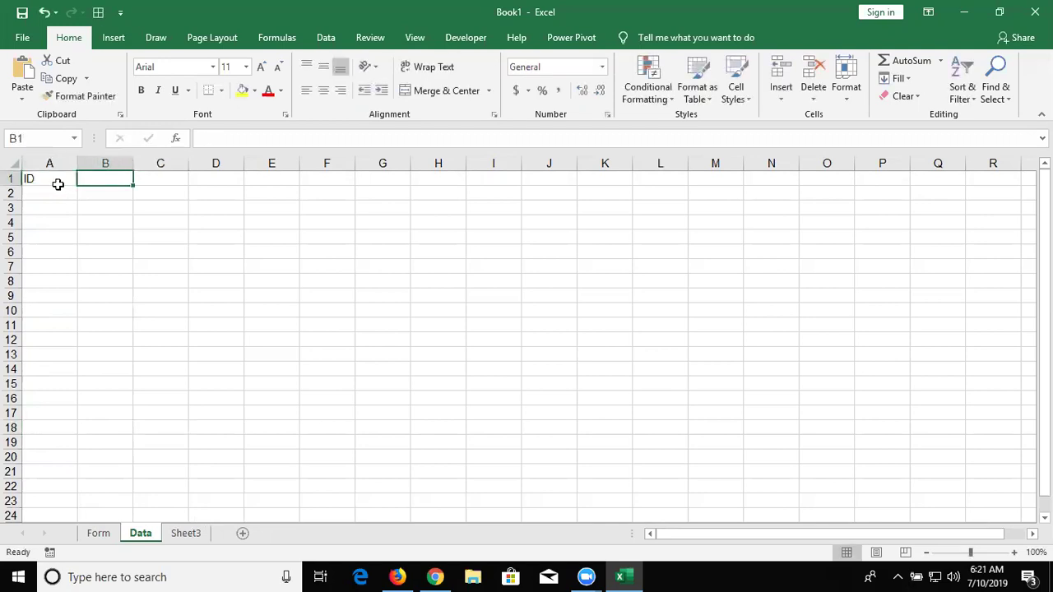
type("Name")
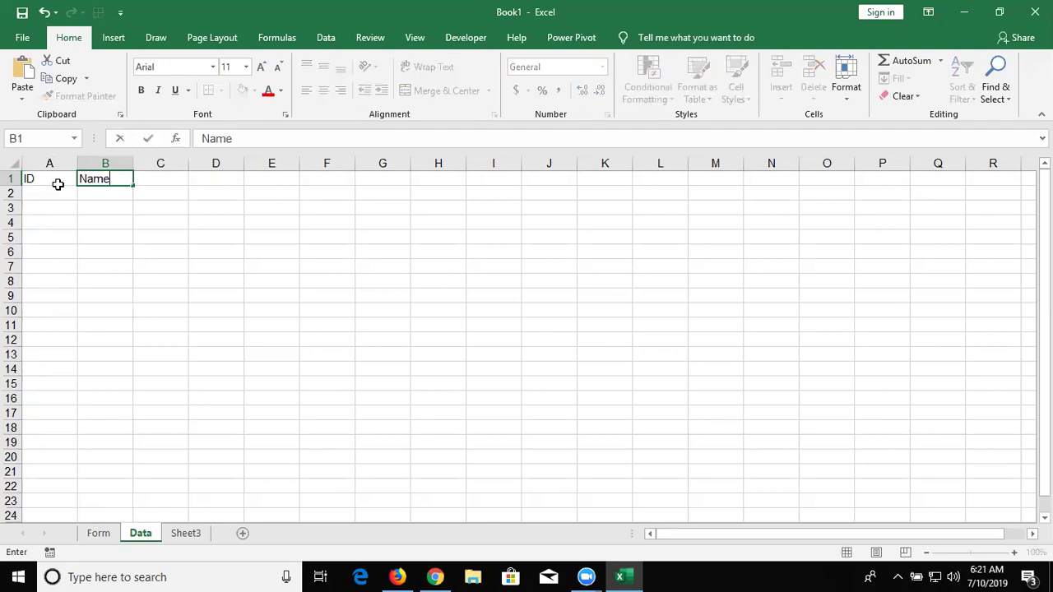
key("Tab")
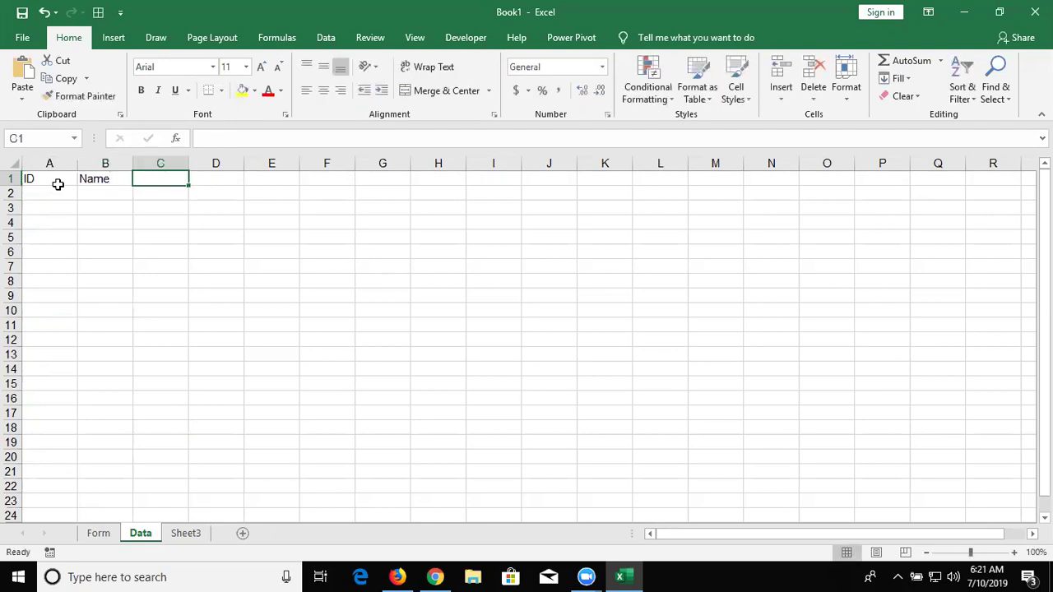
key("shift+Tab")
type("Dat")
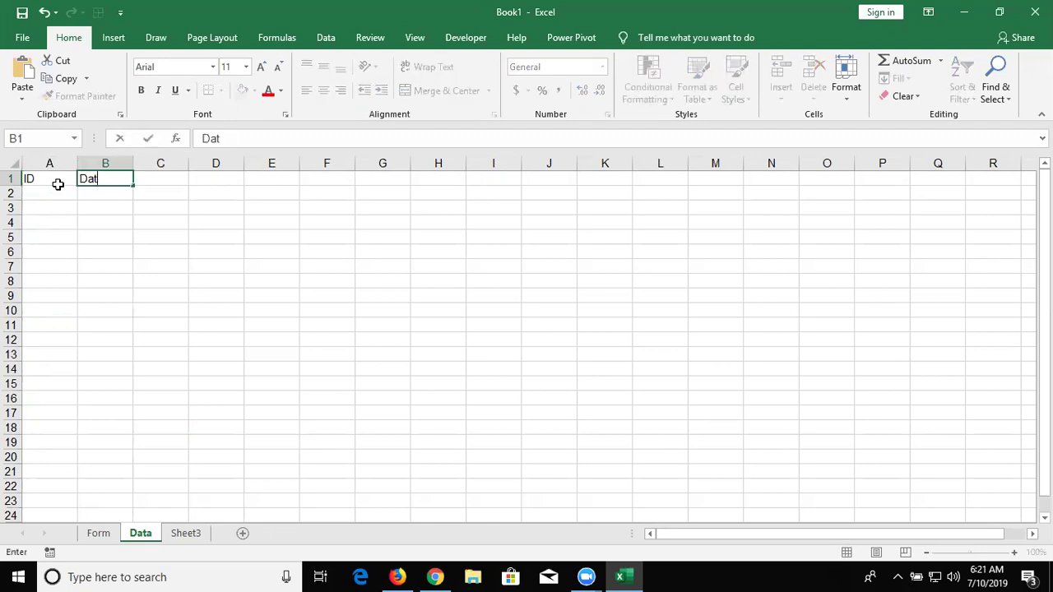
type("e")
key("Tab")
type("Time")
key("Tab")
type("Name")
key("Tab")
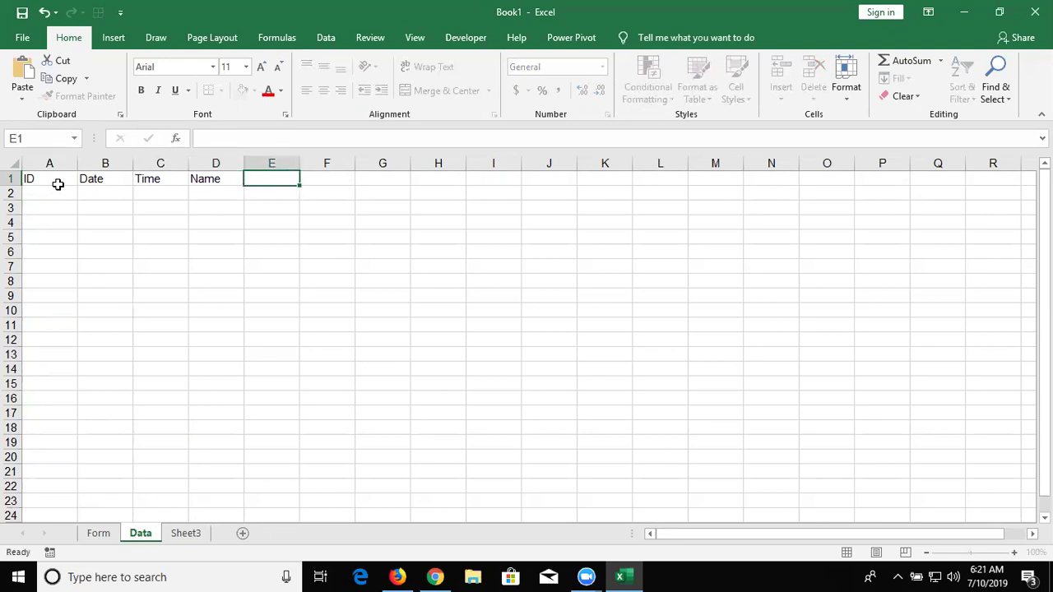
type("City")
key("Tab")
type("Amt")
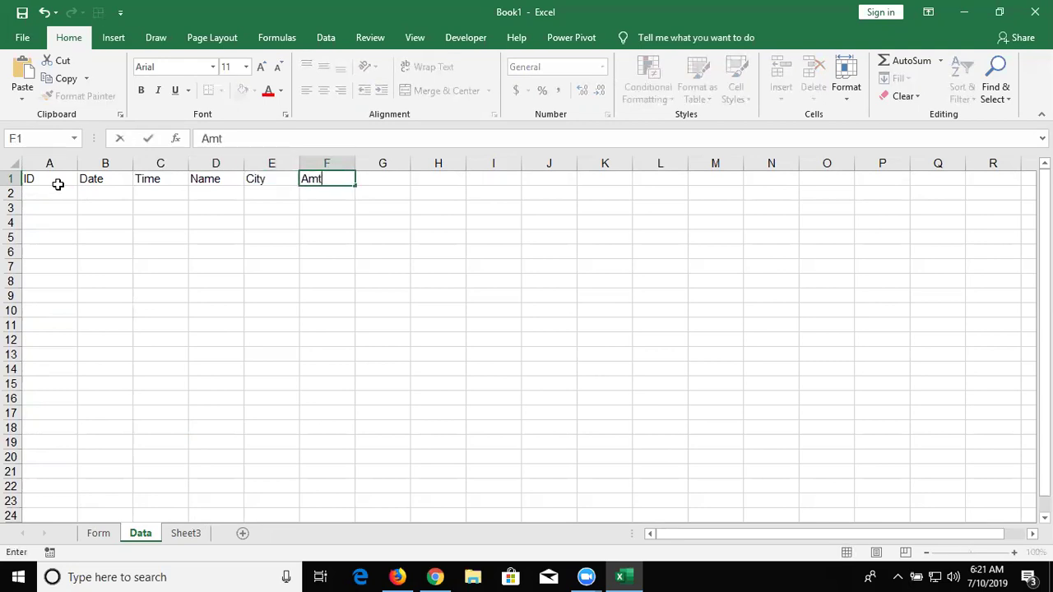
left_click(177, 239)
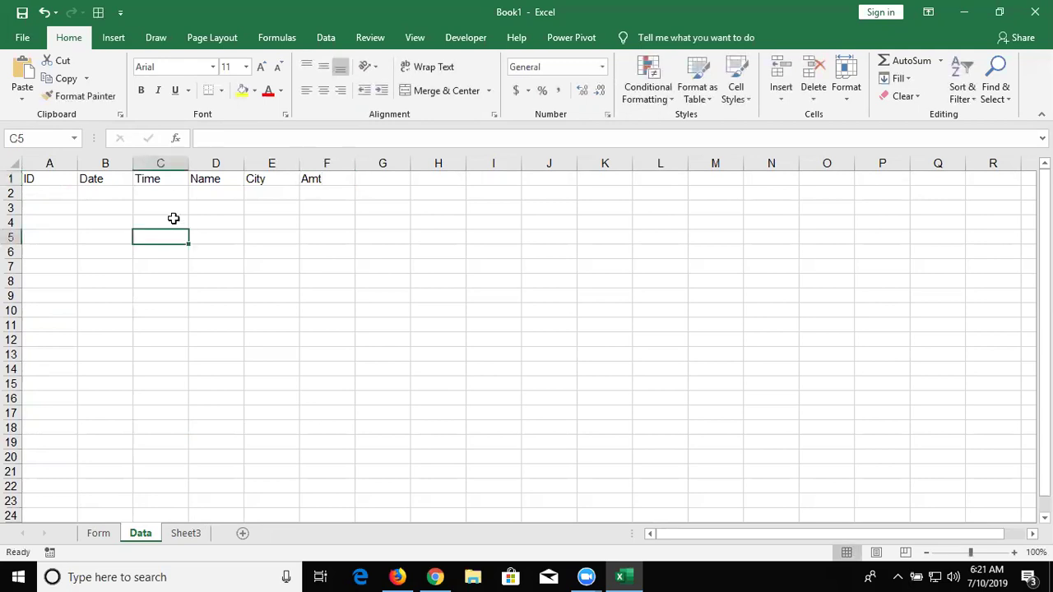
Select Data's columns A–C and D–F, then label Form's A3, A5, A7 Name, City, Amt
left_click_drag(169, 164, 27, 162)
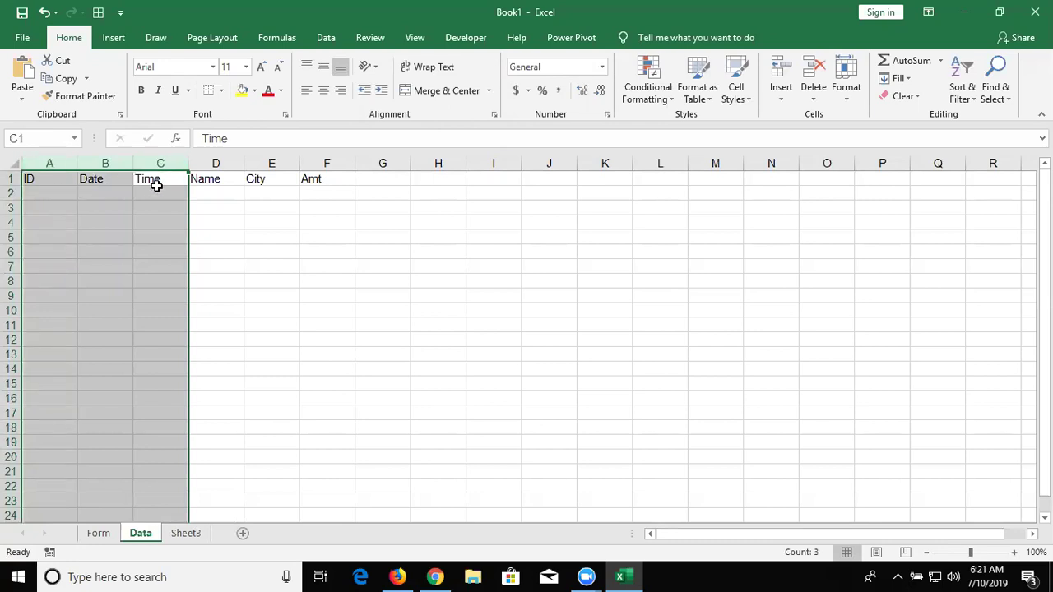
left_click_drag(219, 162, 331, 162)
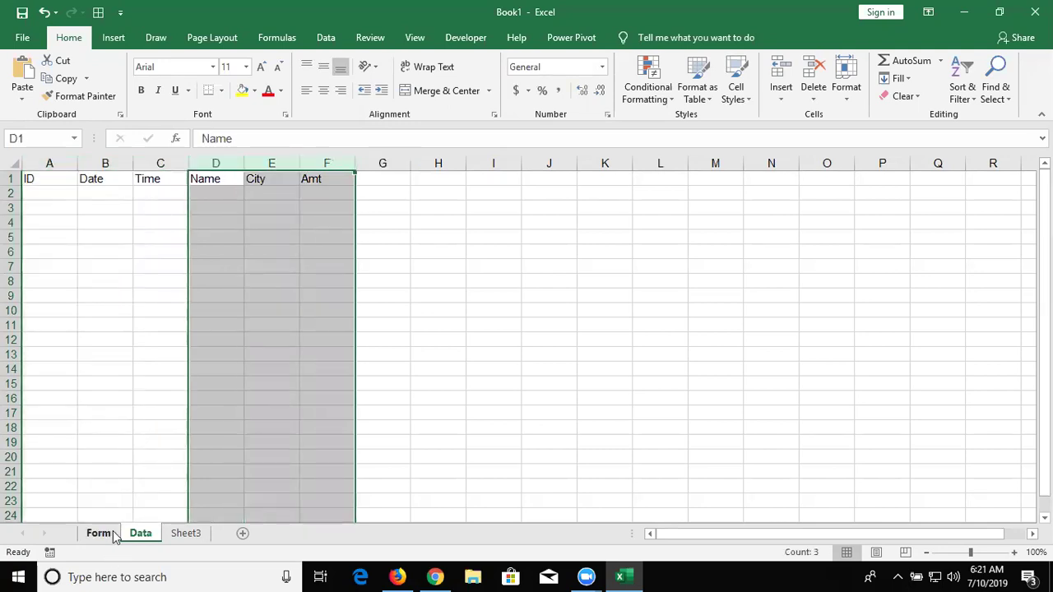
left_click(113, 534)
left_click(53, 209)
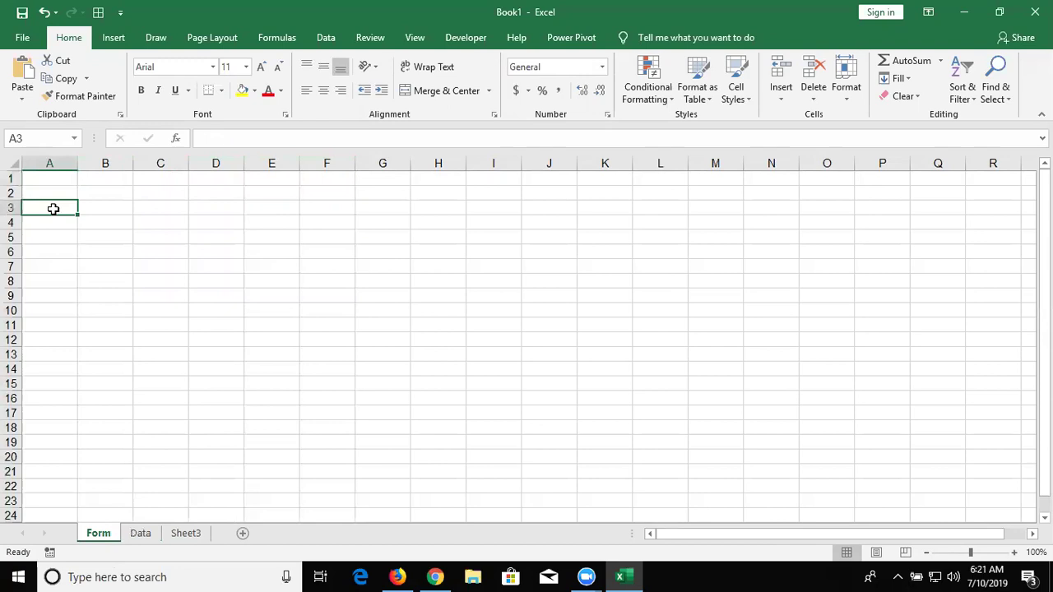
type("Nmae")
key("BackSpace")
key("BackSpace")
key("BackSpace")
type("ame")
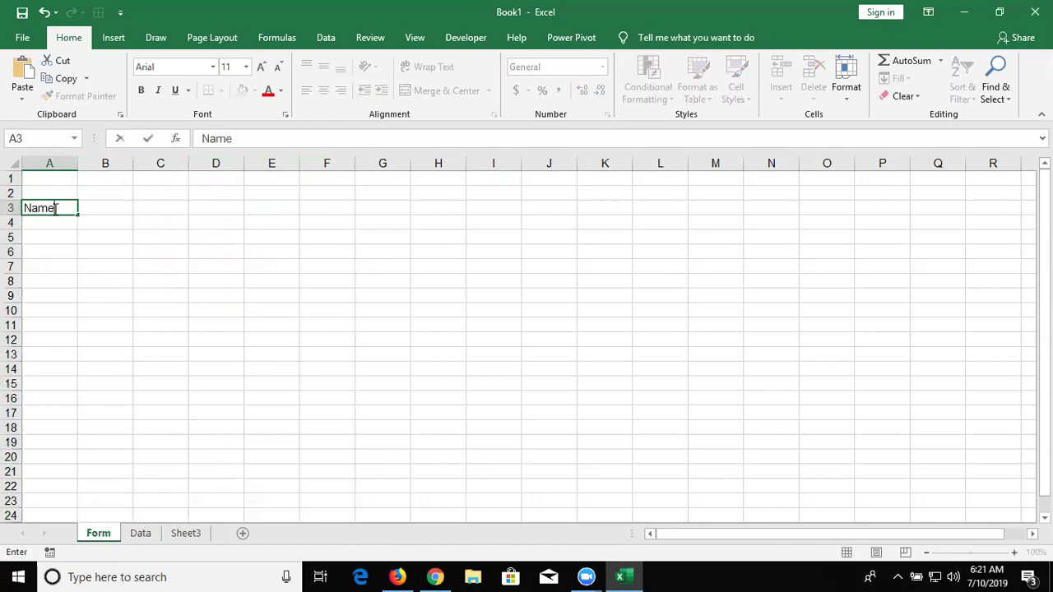
key("Return")
key("Return")
type("C")
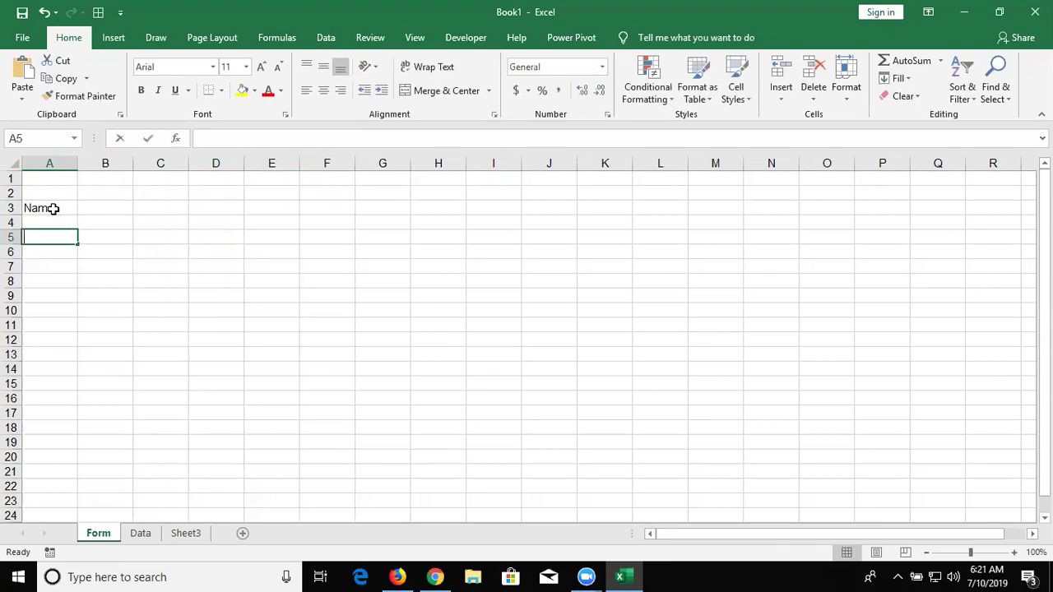
type("ity")
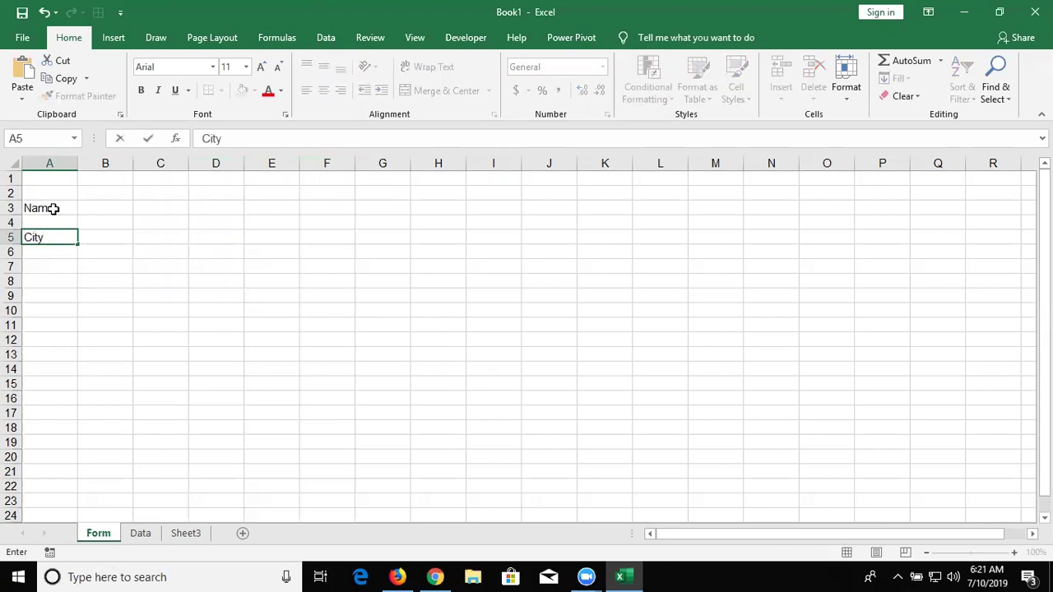
key("Return")
key("Return")
key("Return")
key("Up")
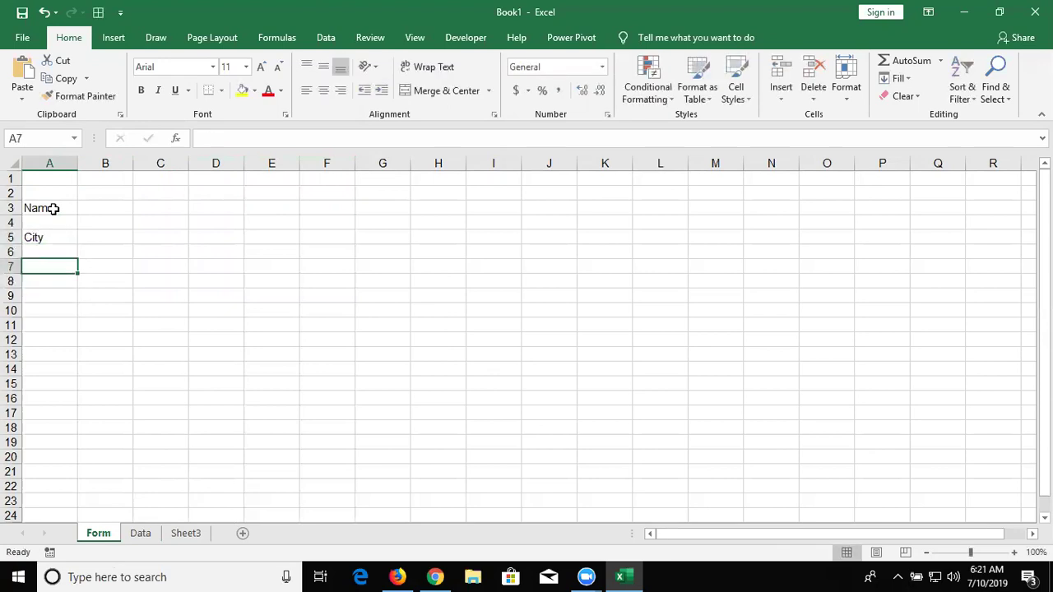
type("Amt")
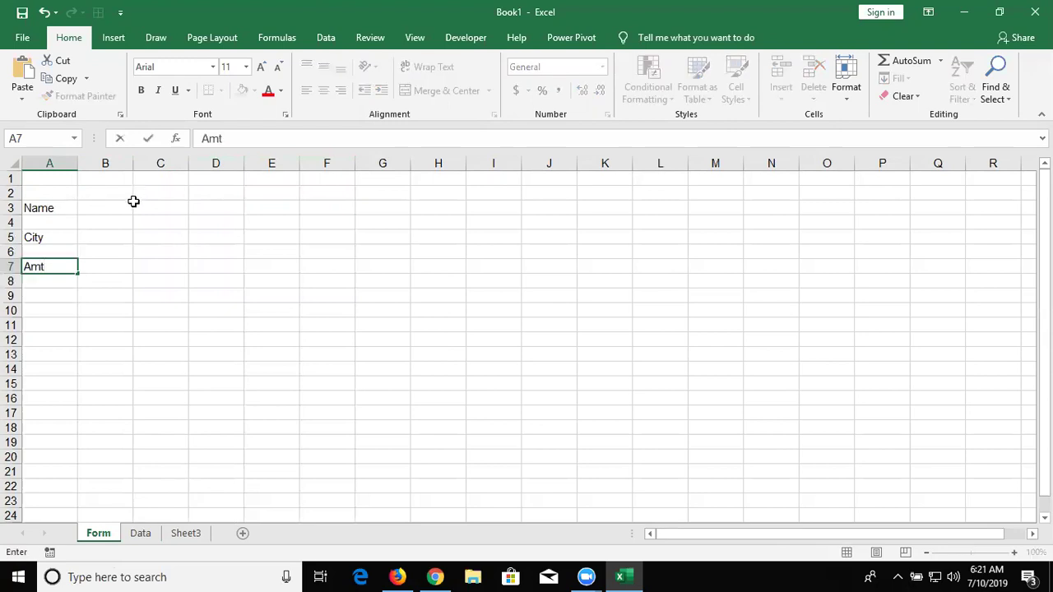
left_click(130, 208)
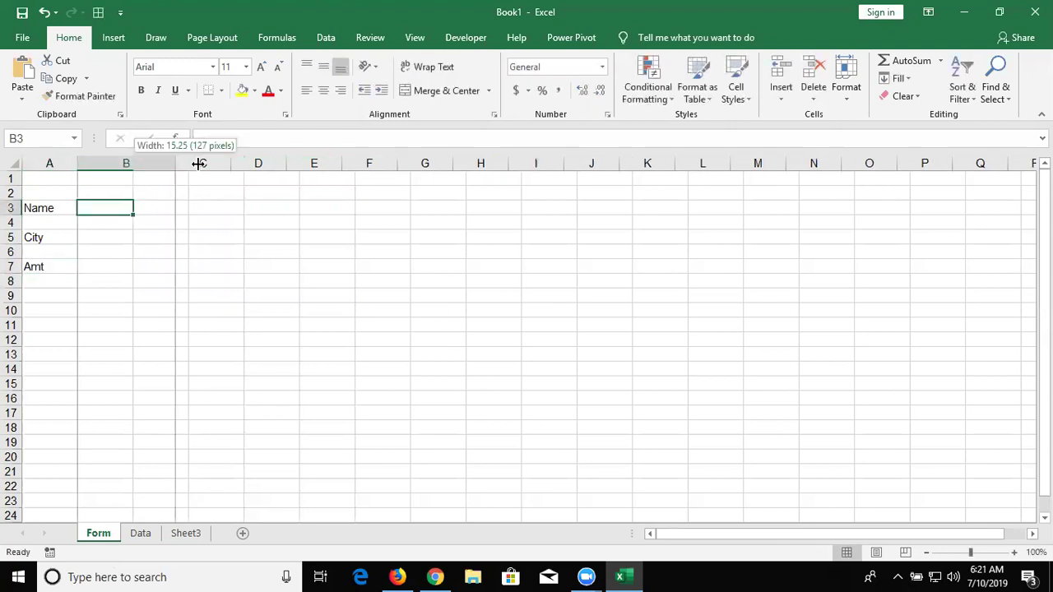
Widen column B and fill B3, B5 and B7 yellow as input boxes
left_click_drag(133, 163, 197, 163)
left_click(241, 90)
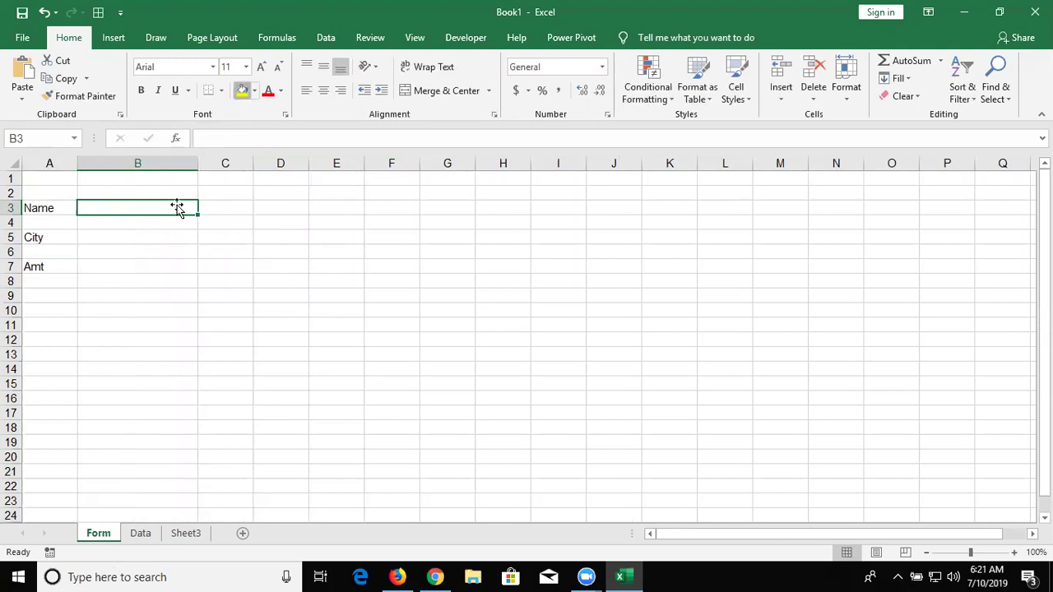
left_click(162, 236)
left_click(239, 97)
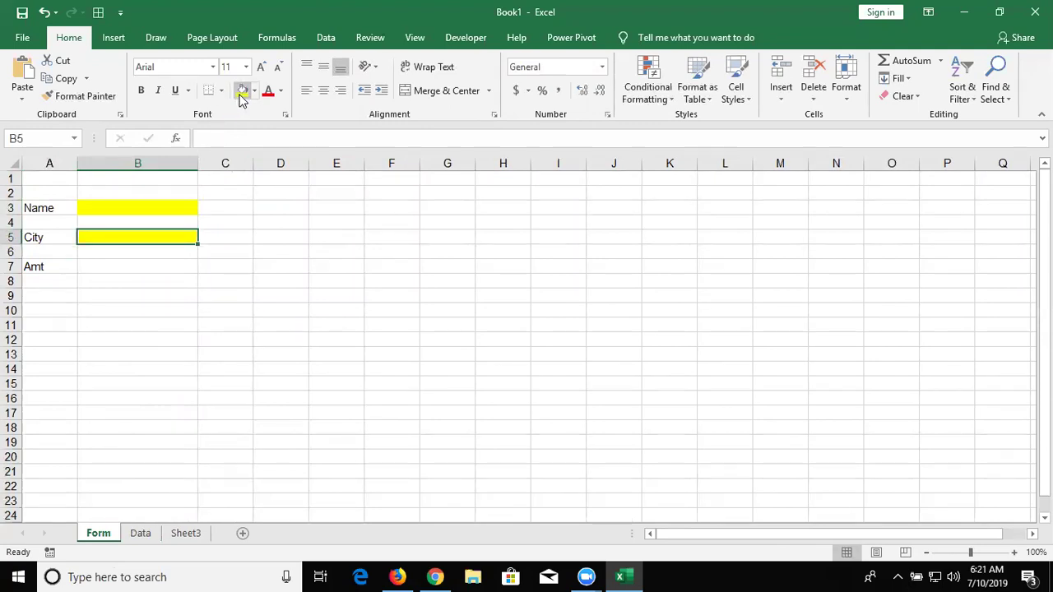
left_click(152, 261)
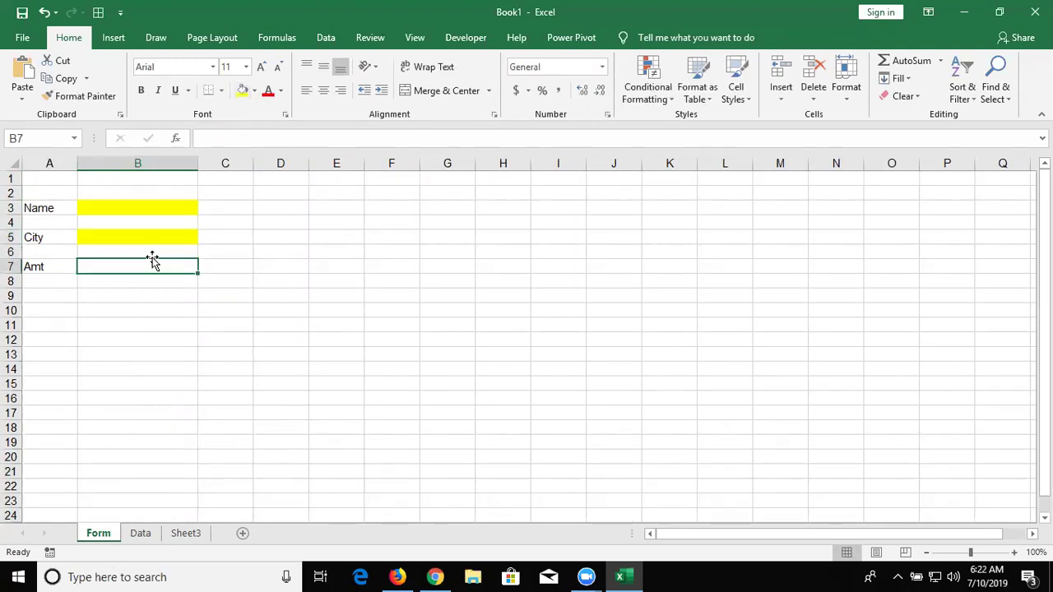
left_click(242, 90)
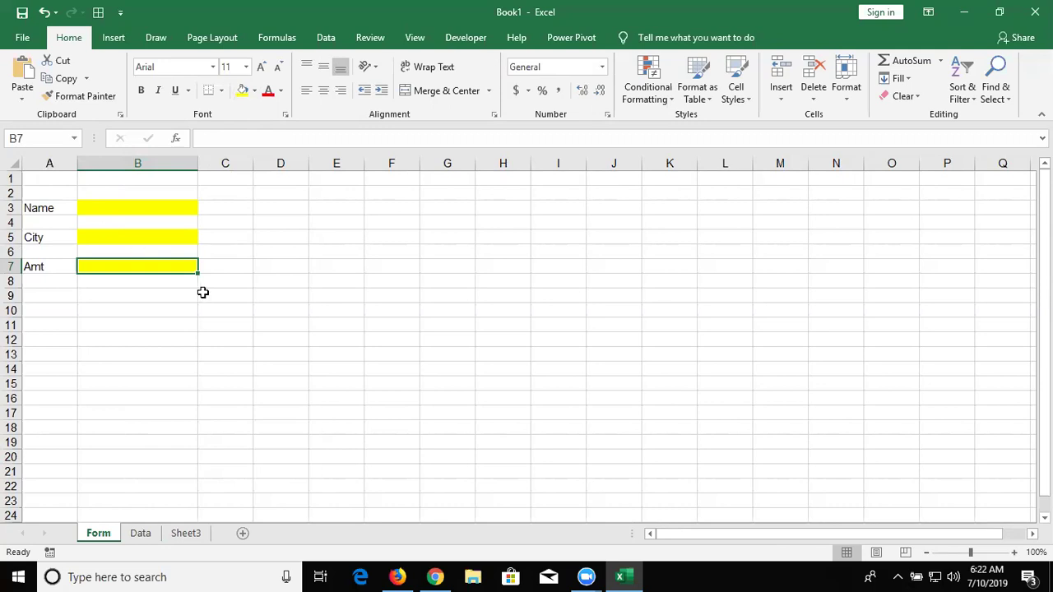
left_click(205, 293)
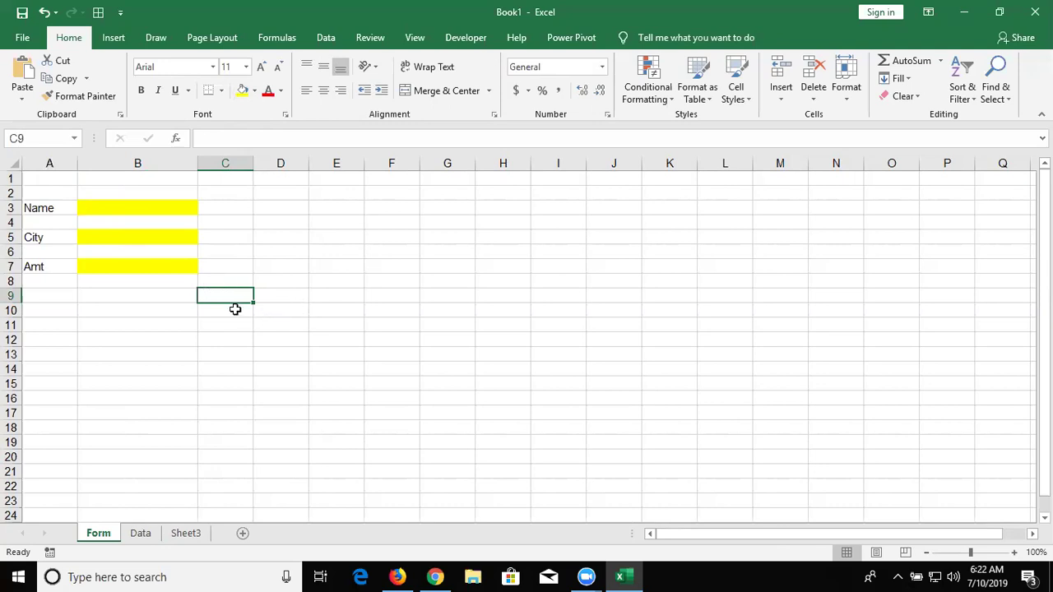
Review Form's input cells and Data's headers, then launch Visual Basic from Developer on Form
left_click(149, 204)
left_click(140, 241)
left_click(132, 278)
left_click(152, 535)
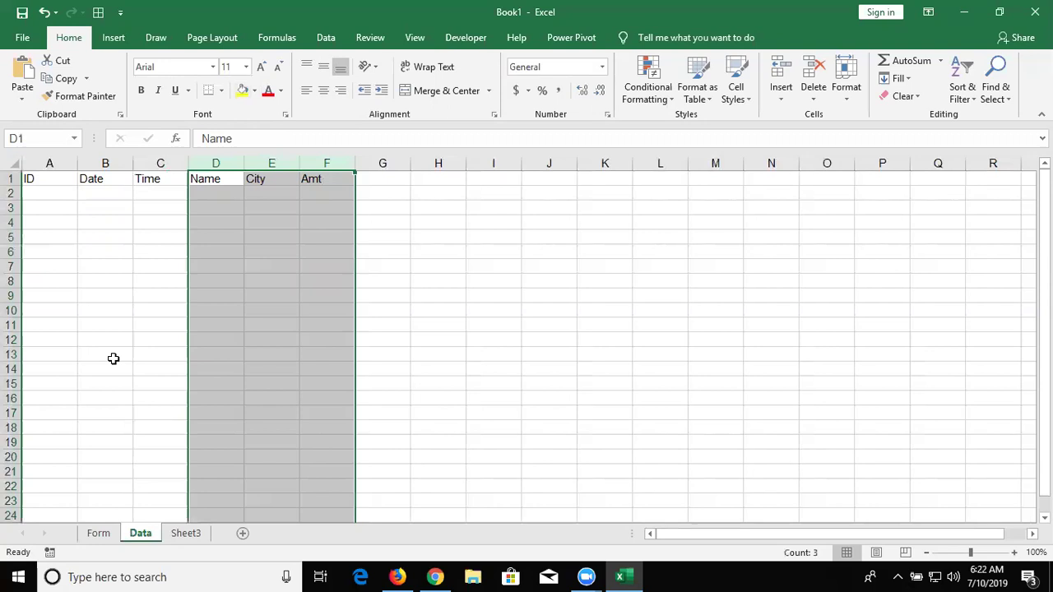
left_click(243, 199)
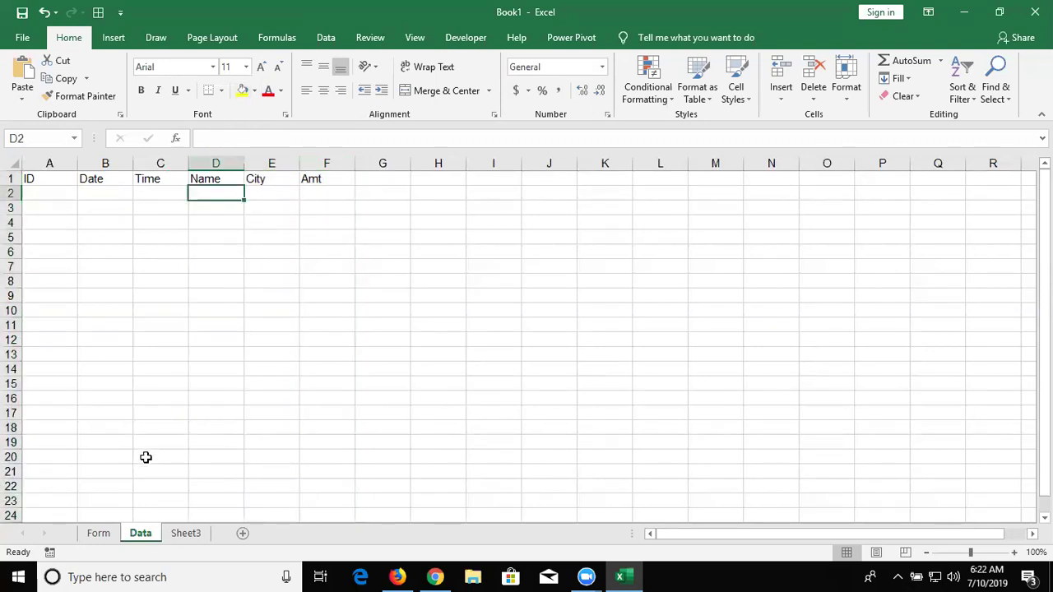
left_click(114, 533)
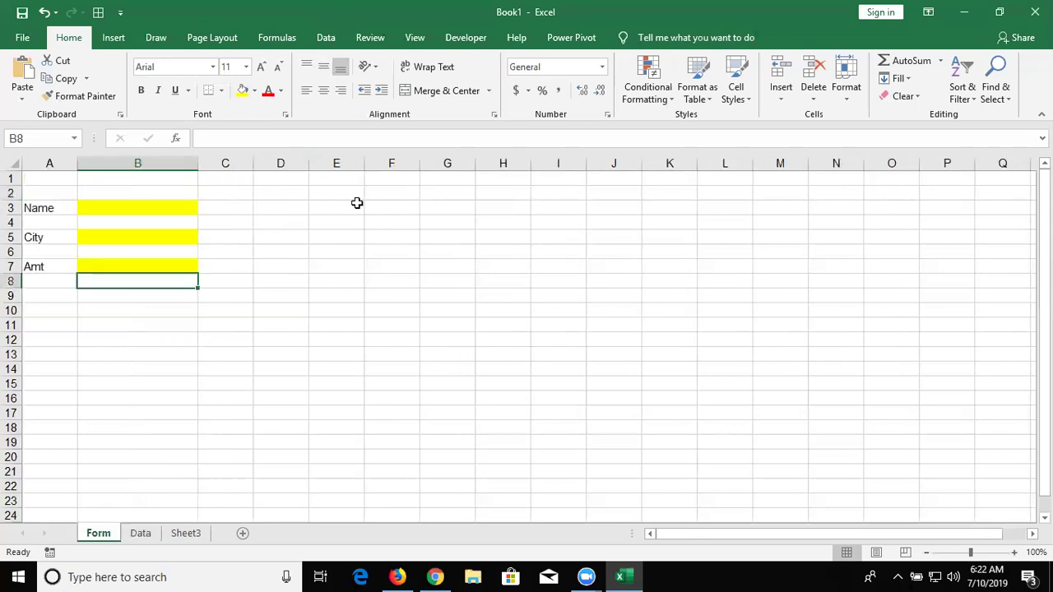
left_click(463, 41)
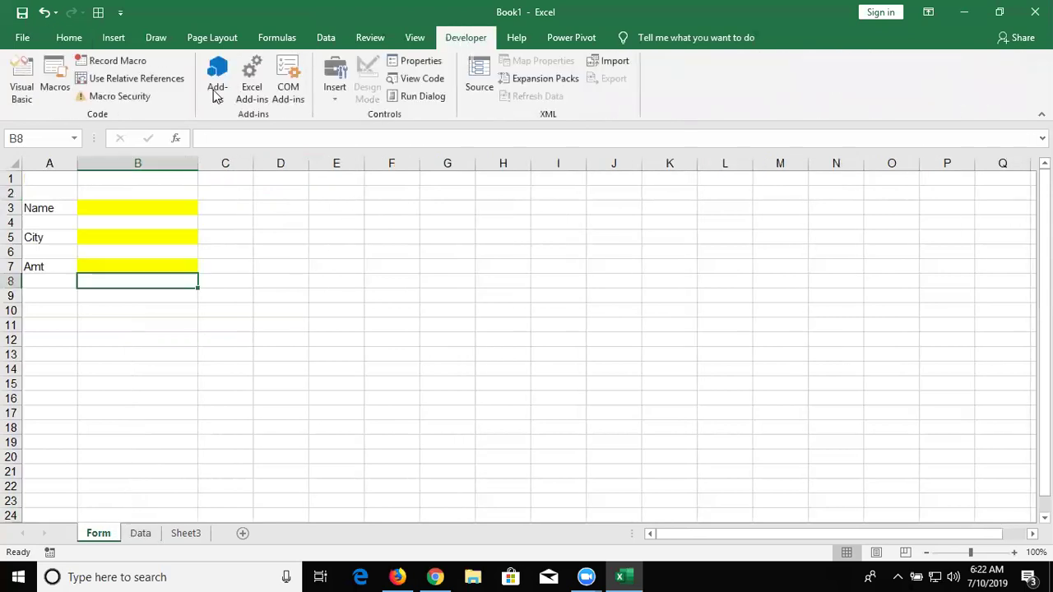
left_click(27, 93)
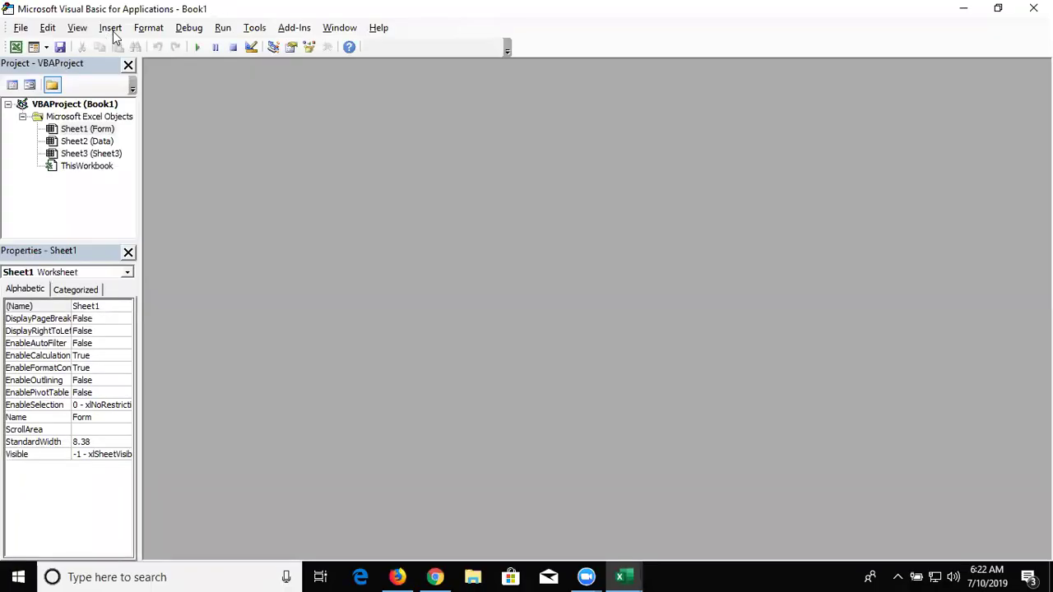
Insert Module1 with an empty Sub send() procedure containing blank lines, then return to Excel
left_click(112, 29)
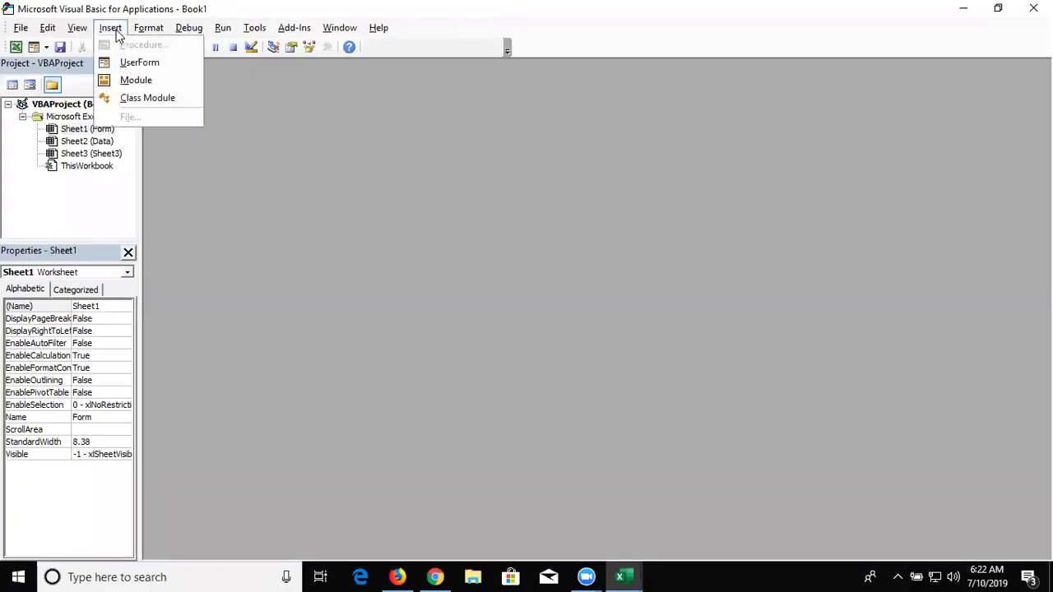
left_click(126, 81)
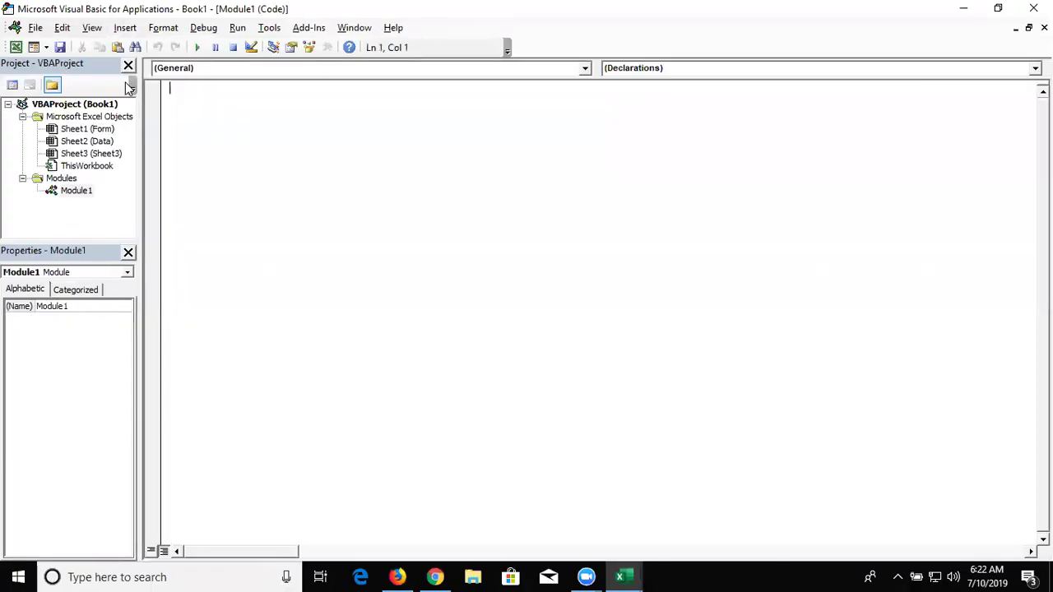
type("sub rr")
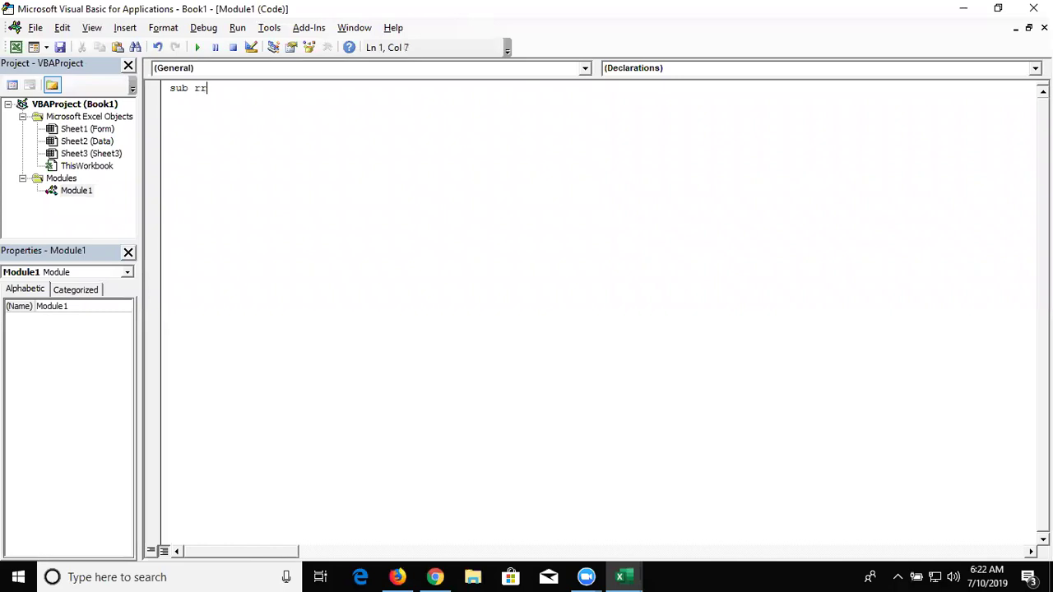
key("BackSpace")
key("BackSpace")
type("send()")
key("Return")
key("Return")
key("Return")
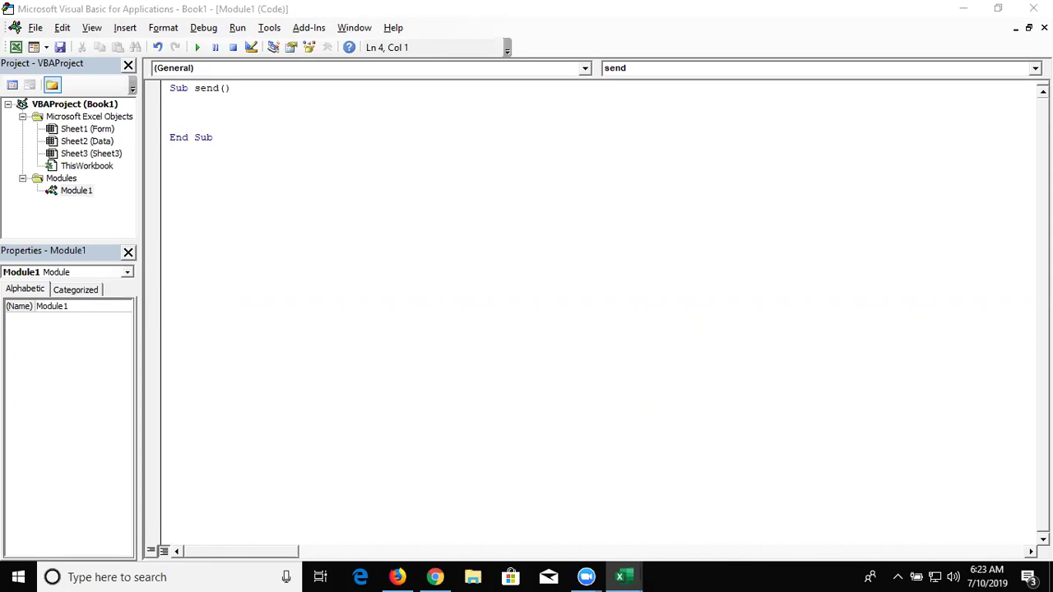
left_click(226, 99)
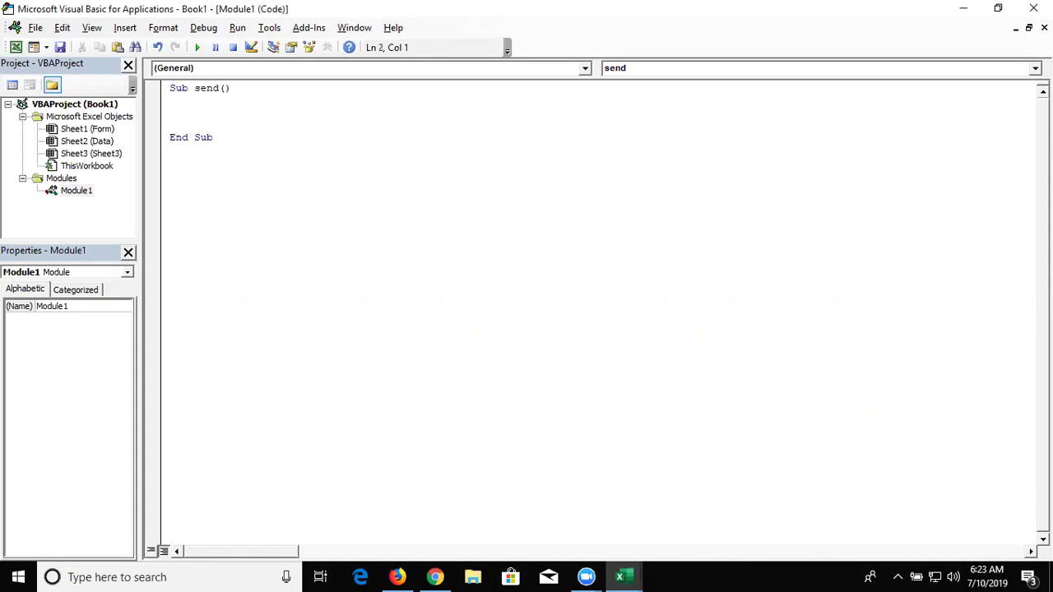
key("Return")
key("Return")
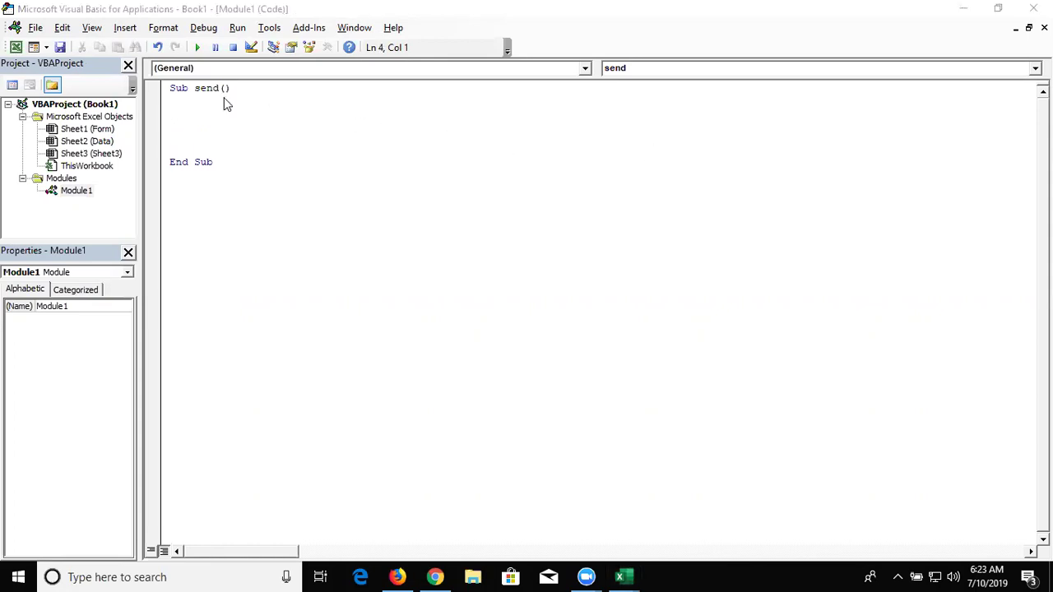
key("alt+Tab")
key("alt+Tab")
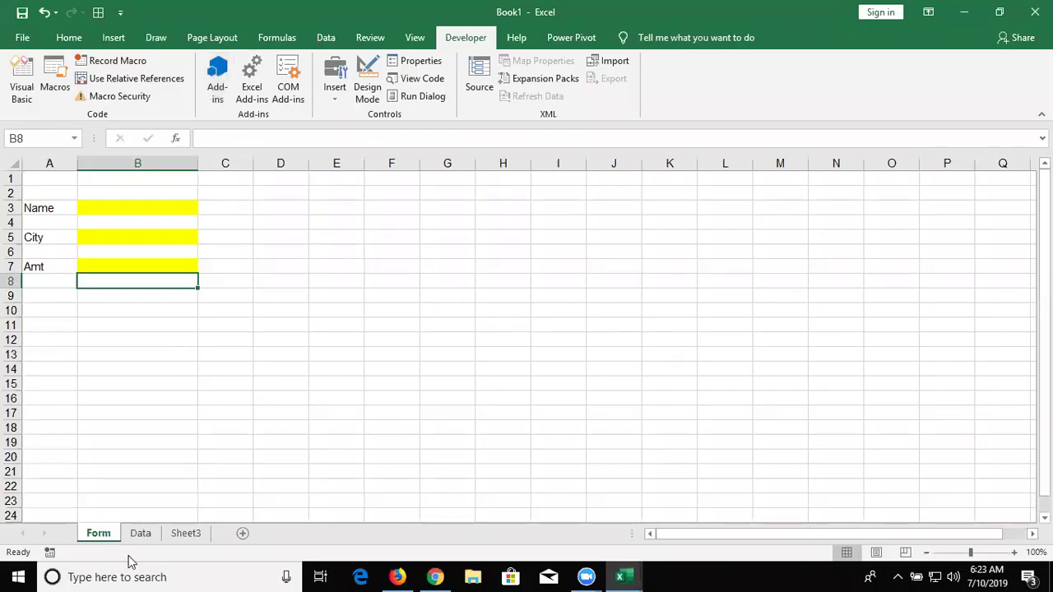
Enter trial ID numbers under the ID header in column A of Data
left_click(136, 535)
left_click(35, 191)
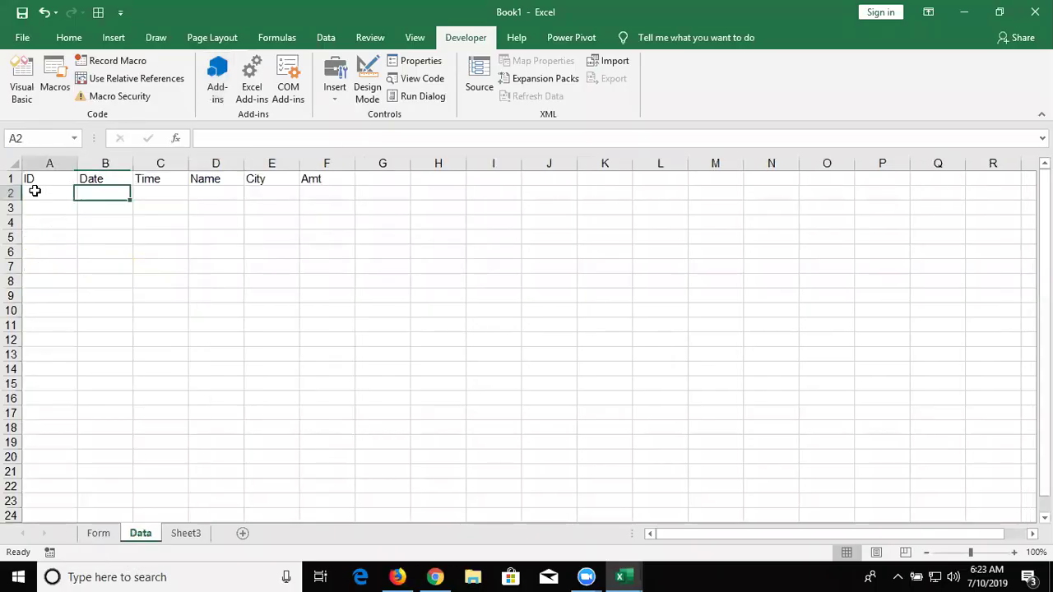
type("1")
type("2")
key("Return")
type("3")
key("Return")
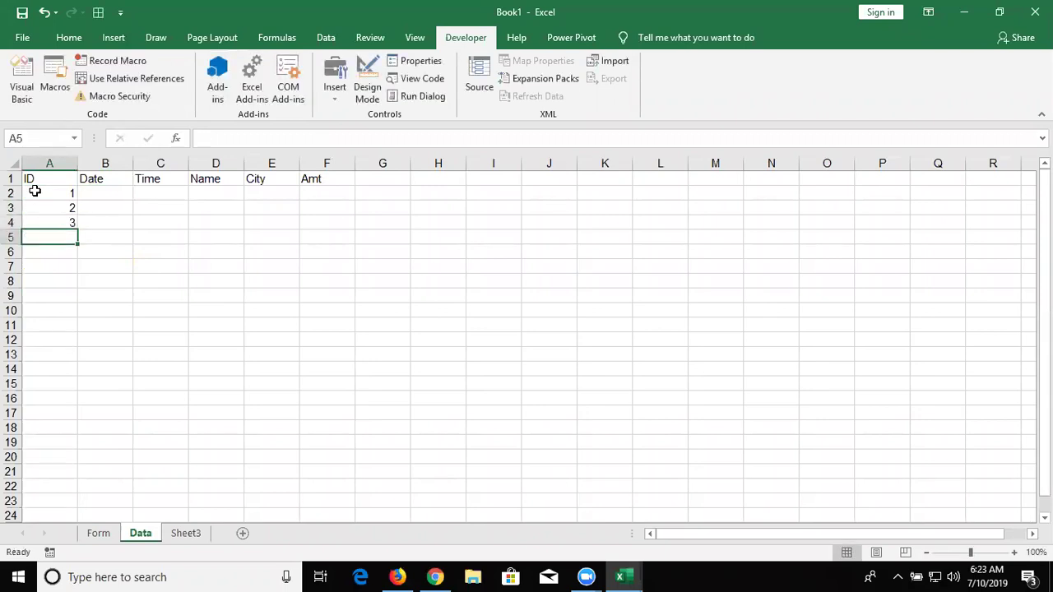
key("Up")
key("Up")
key("Up")
key("shift+Down")
key("shift+Down")
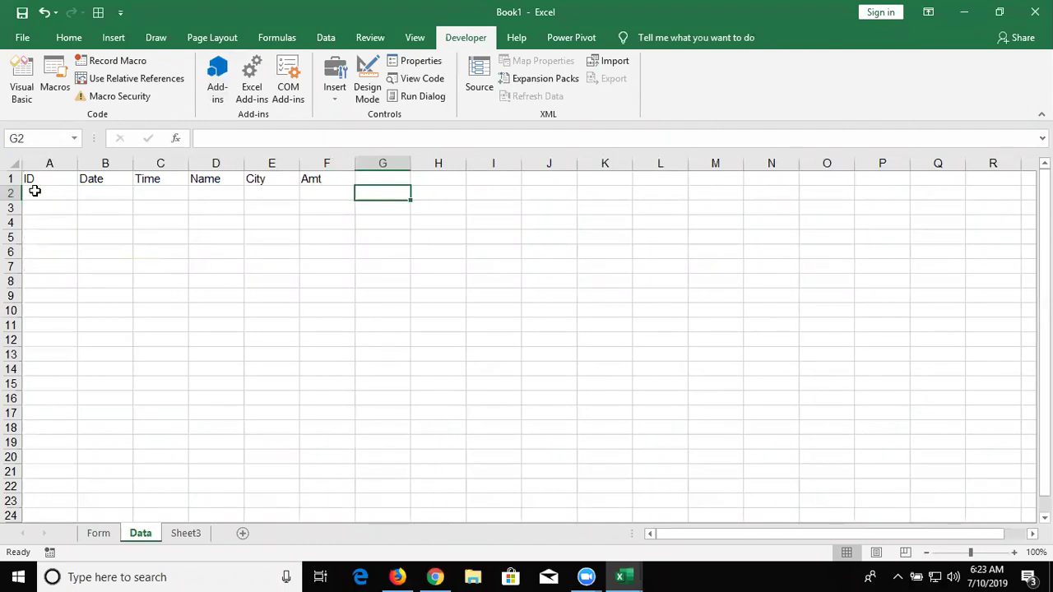
Put =MAX(A:A) in G2 and =G2+1 in G3 as a next-ID counter
type("=max")
key("Tab")
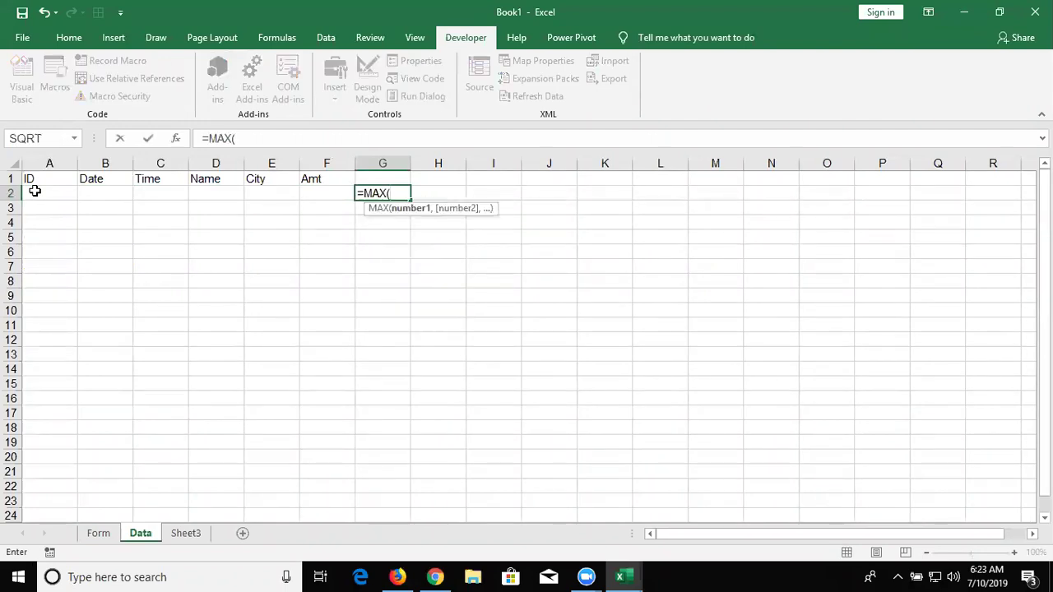
left_click(44, 164)
type(")")
key("Return")
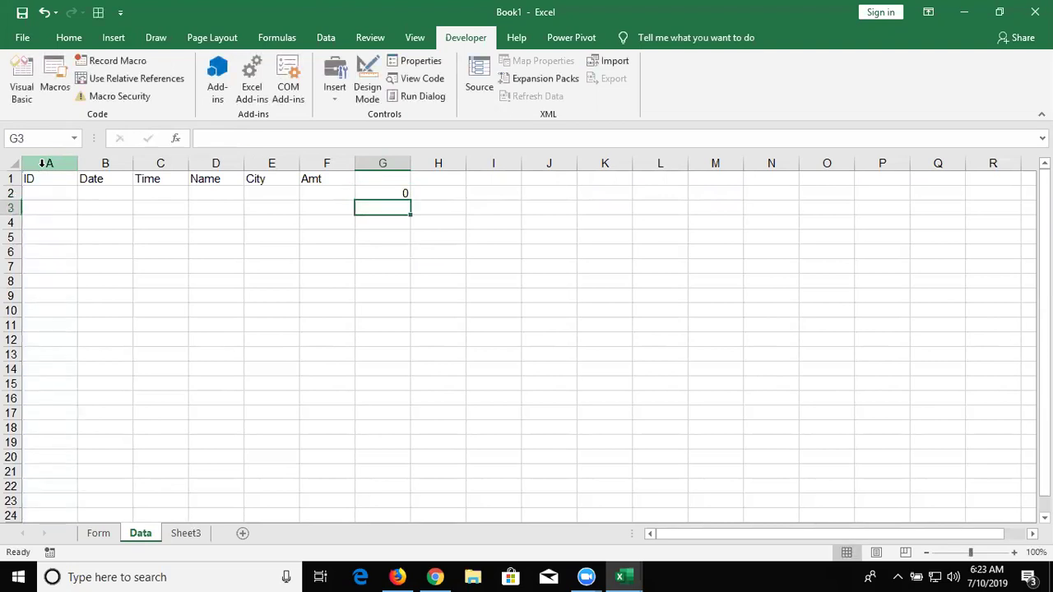
type("=")
key("Up")
type("+")
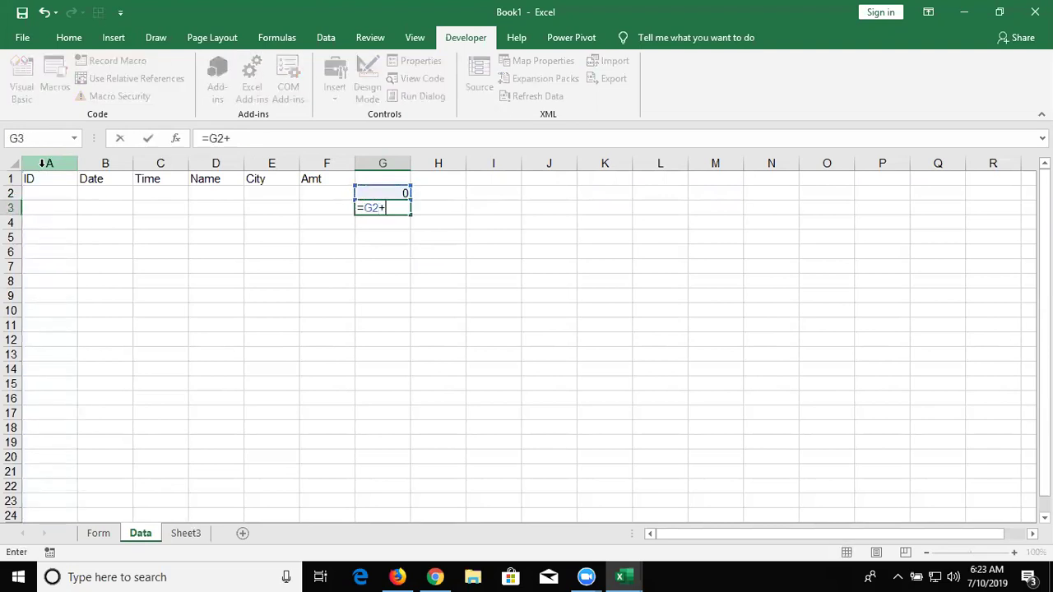
type("1")
key("Return")
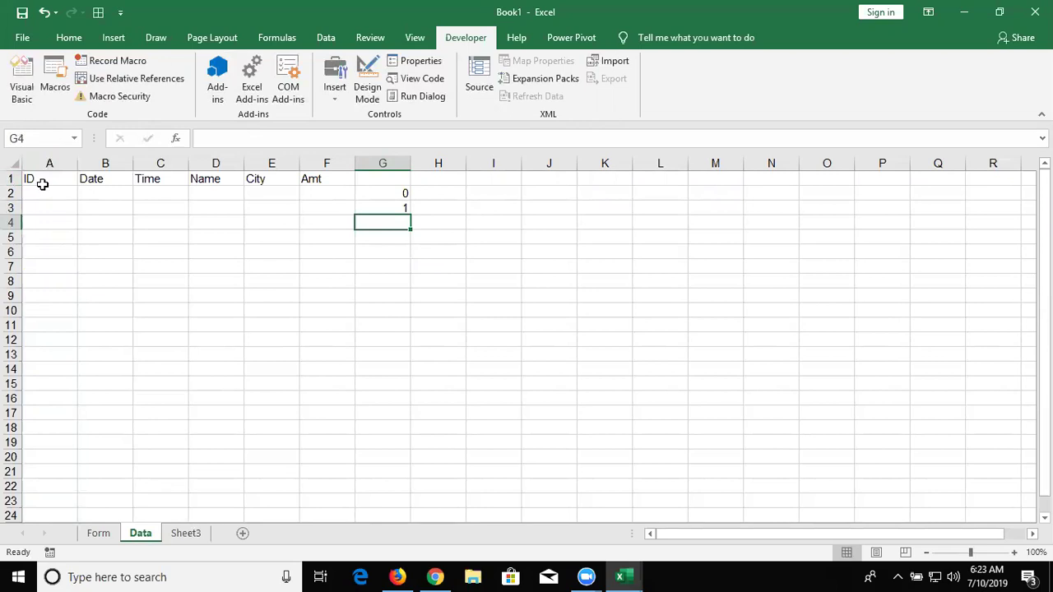
Enter test IDs 1, 2, 3 and 4 in A2:A5
left_click(43, 189)
type("1")
key("Return")
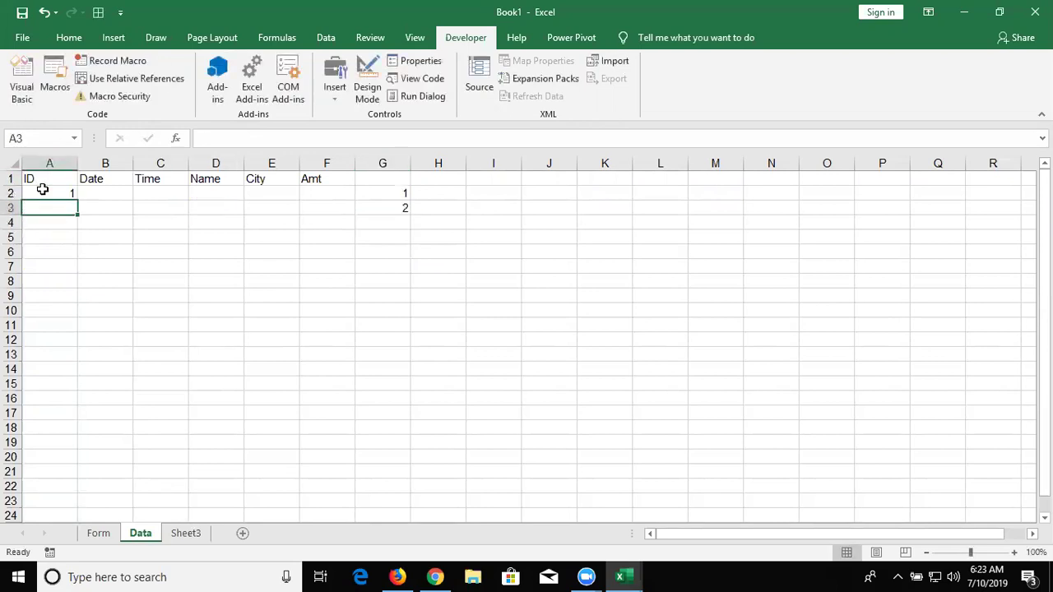
type("2")
key("Return")
type("3")
key("Return")
type("4")
key("Return")
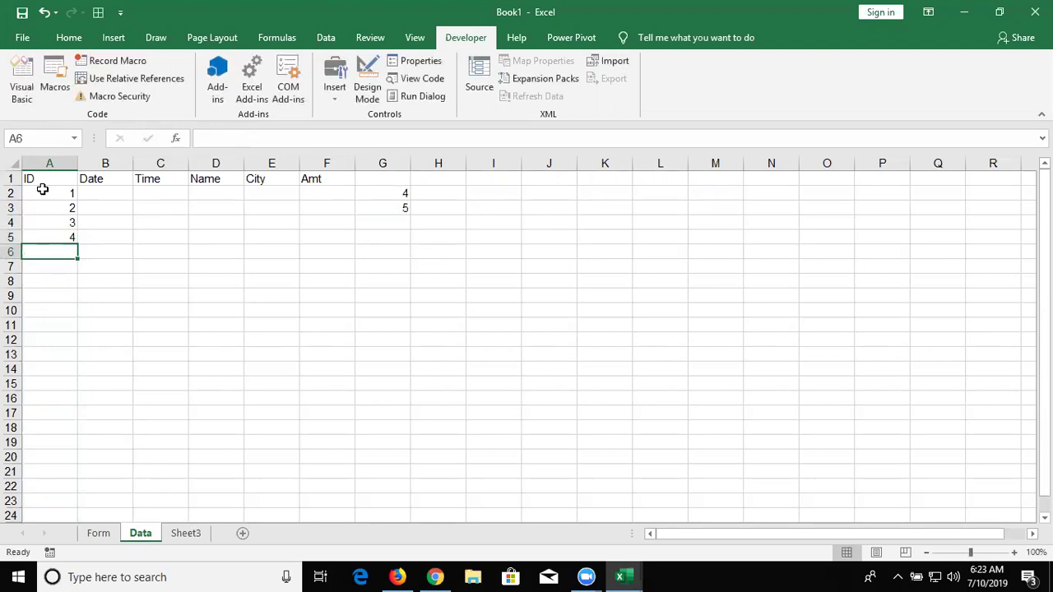
Clear the test IDs in A2:A5 and the trial formulas in G2:G3
left_click(41, 179)
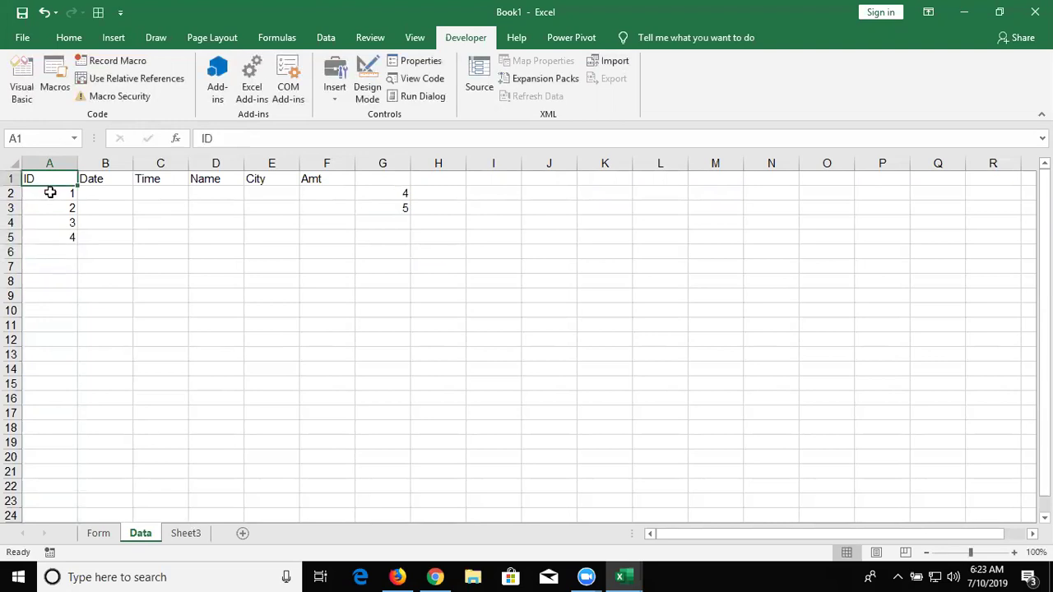
left_click_drag(50, 192, 49, 237)
key("Delete")
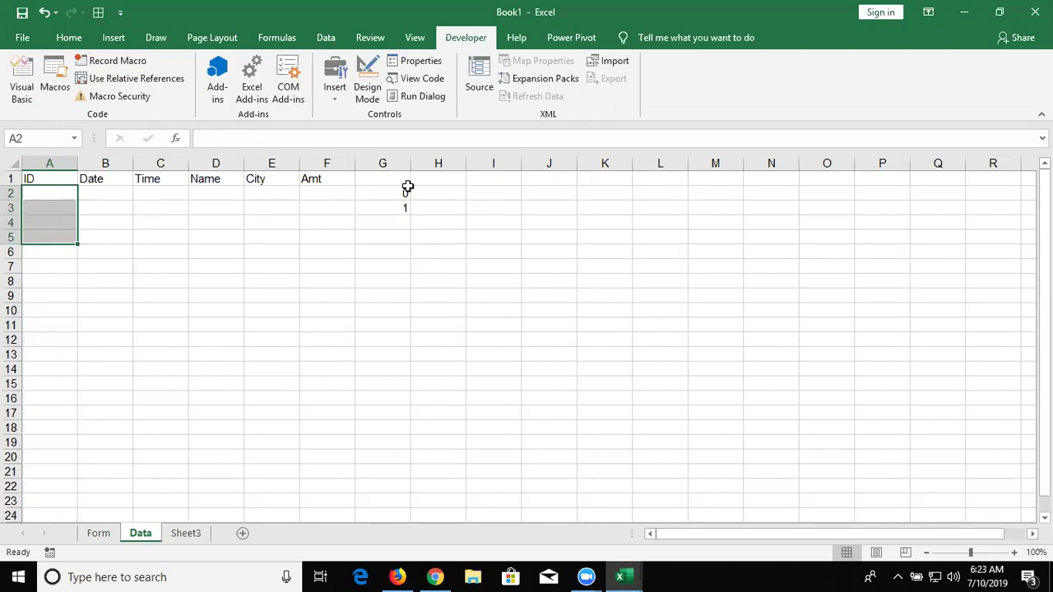
left_click_drag(404, 190, 402, 211)
key("Delete")
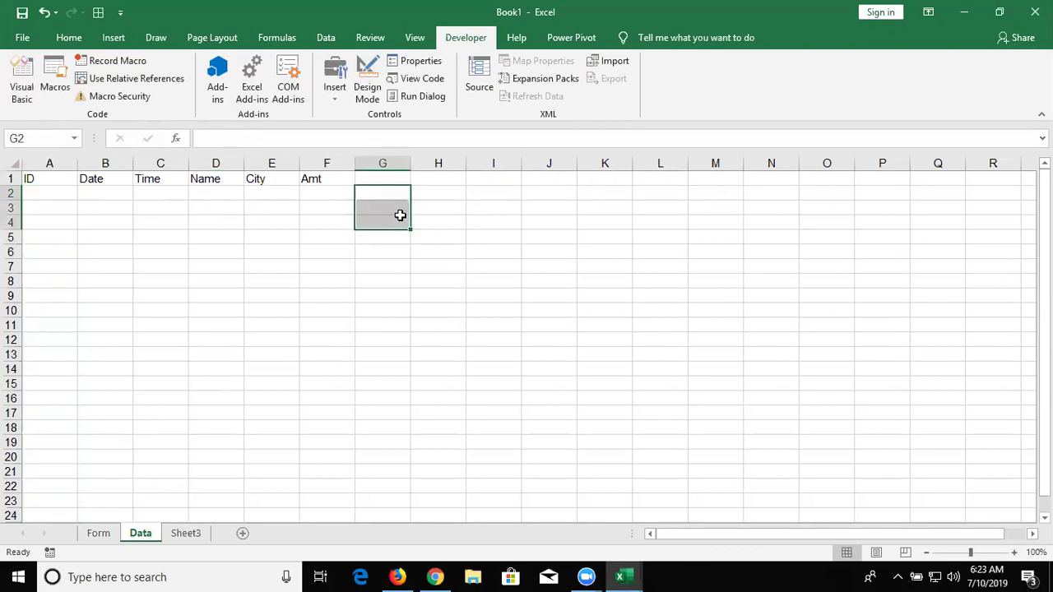
key("alt+Tab")
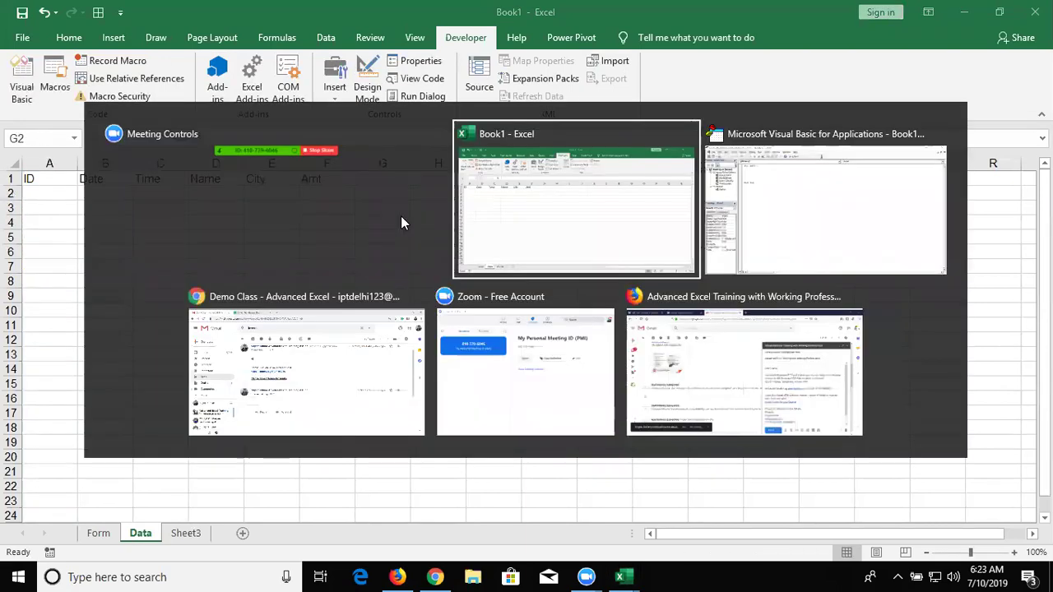
In the send procedure, try max(, len( and Left( calls, then erase them all
key("Tab")
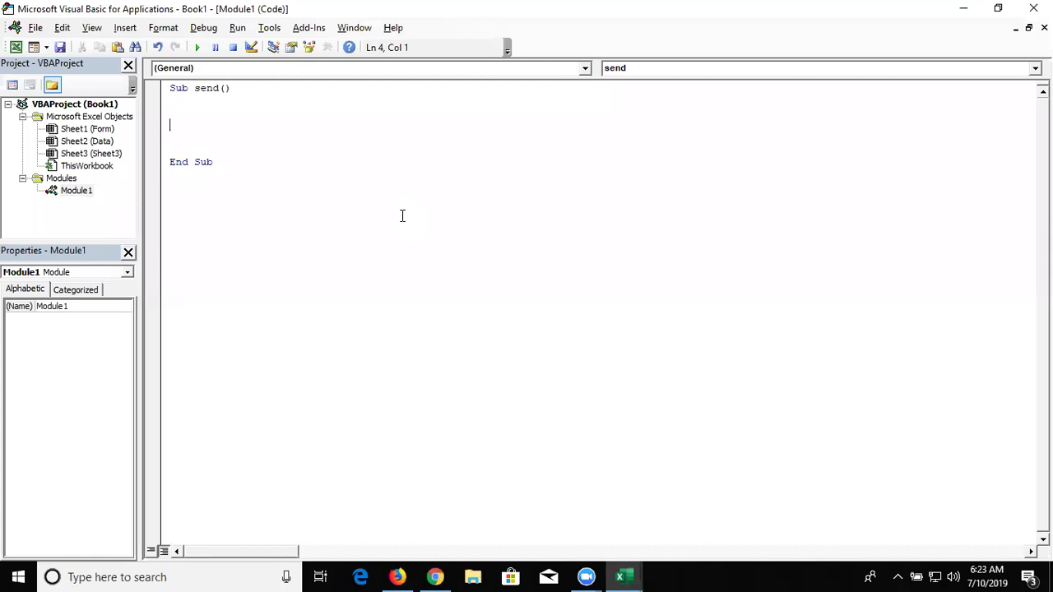
type("max")
type("(")
key("BackSpace")
key("BackSpace")
key("BackSpace")
key("BackSpace")
type("len")
type("(")
key("BackSpace")
key("BackSpace")
key("BackSpace")
type("eft")
left_click(171, 112)
type("(")
key("BackSpace")
type("(")
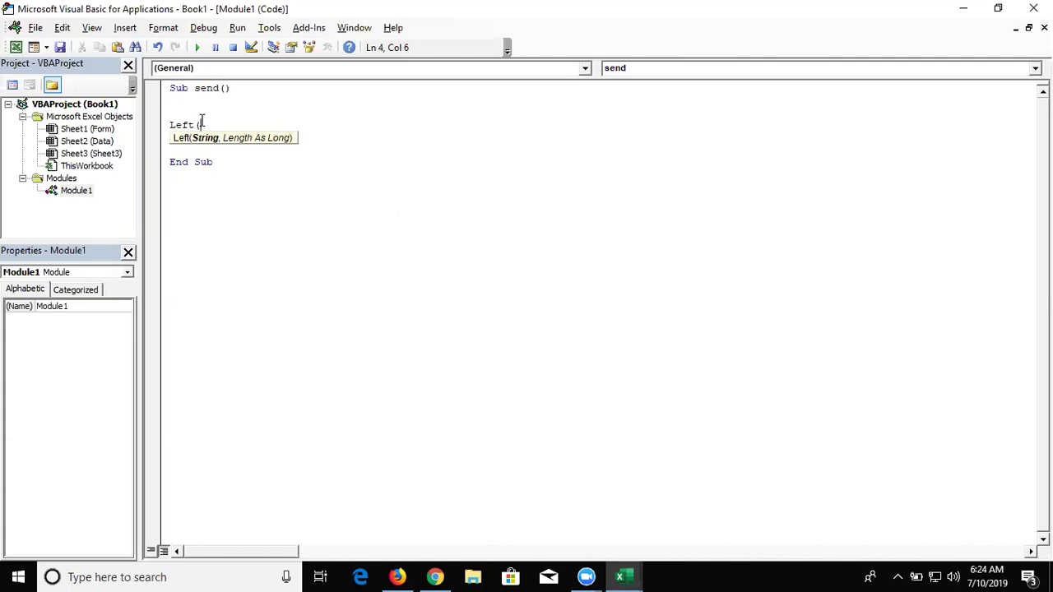
key("BackSpace")
key("BackSpace")
key("BackSpace")
key("BackSpace")
key("BackSpace")
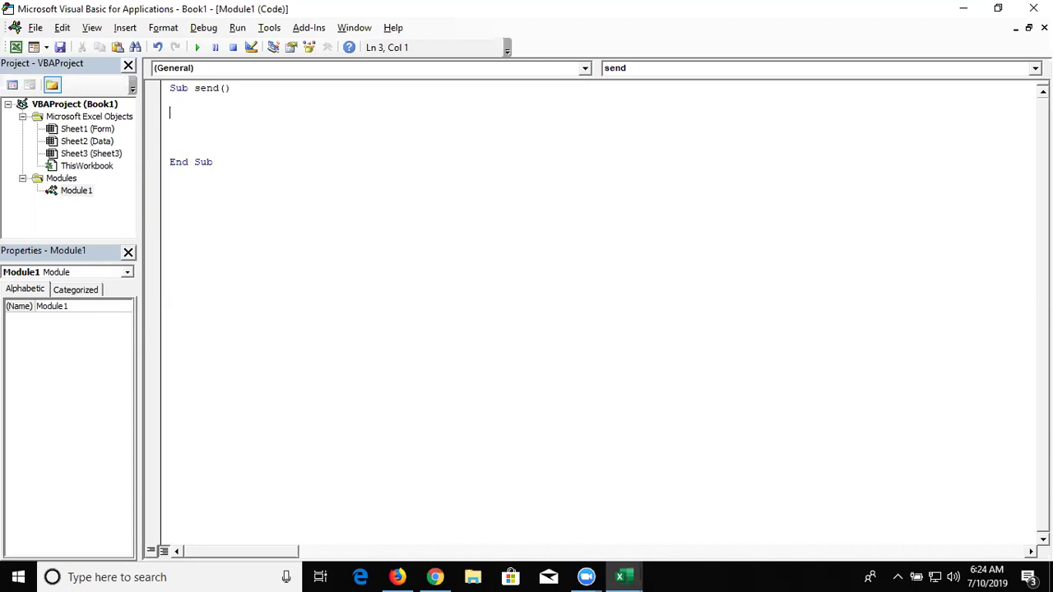
Write ID = Application.WorksheetFunction.Max(Sheets("Data").Range("A:A")) in send, adding a blank line after it
type("ID")
type("=")
type("application.")
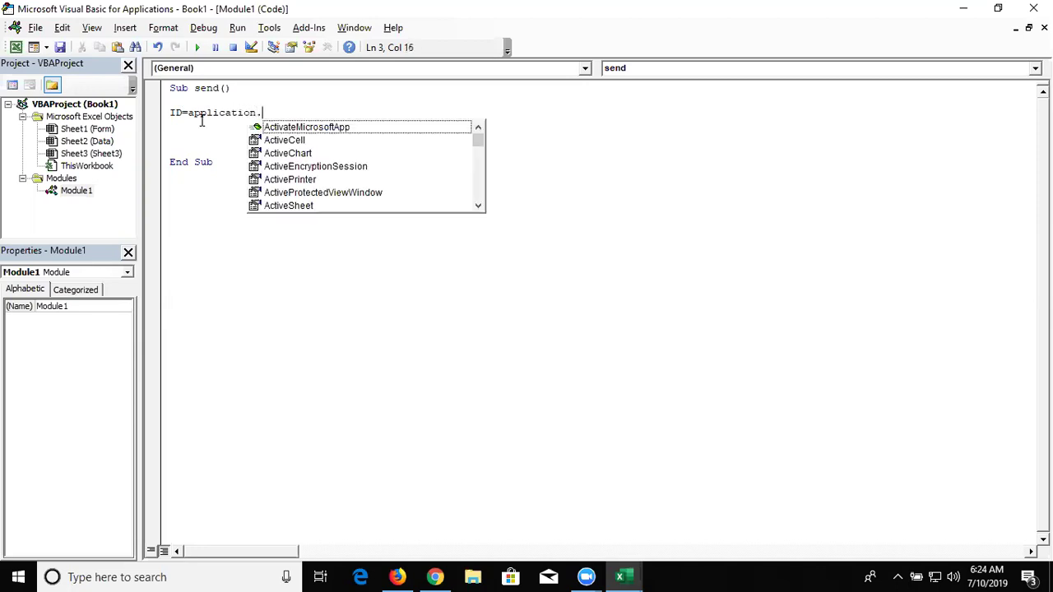
type("wo")
key("Down")
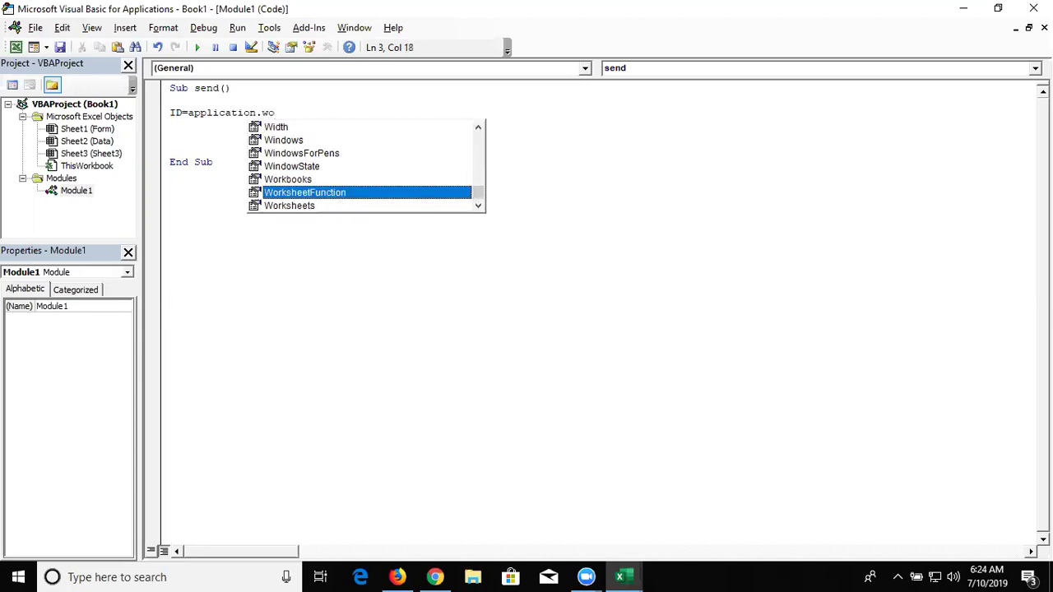
key("Tab")
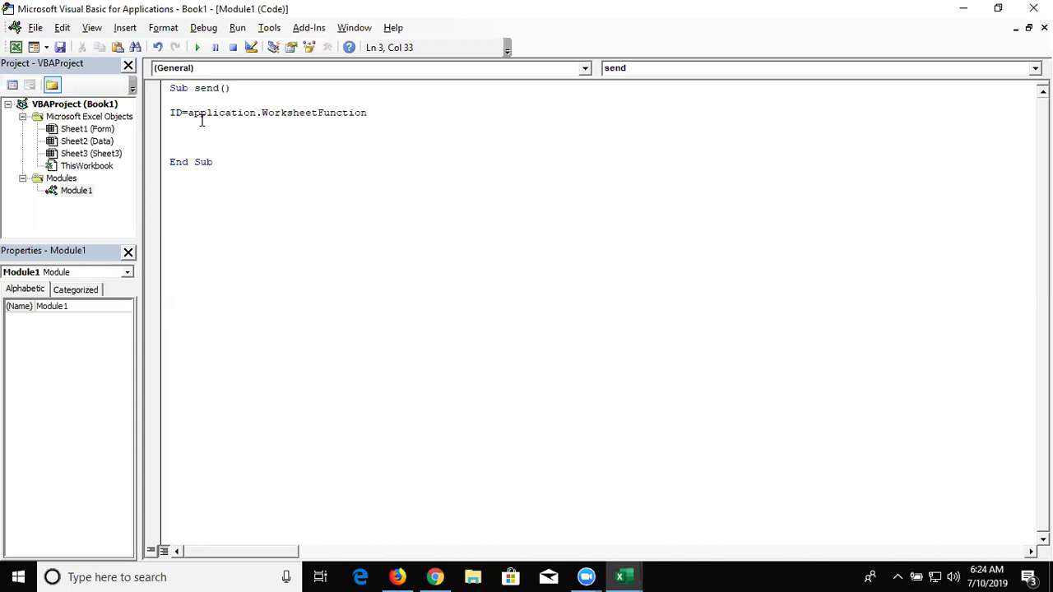
type(".")
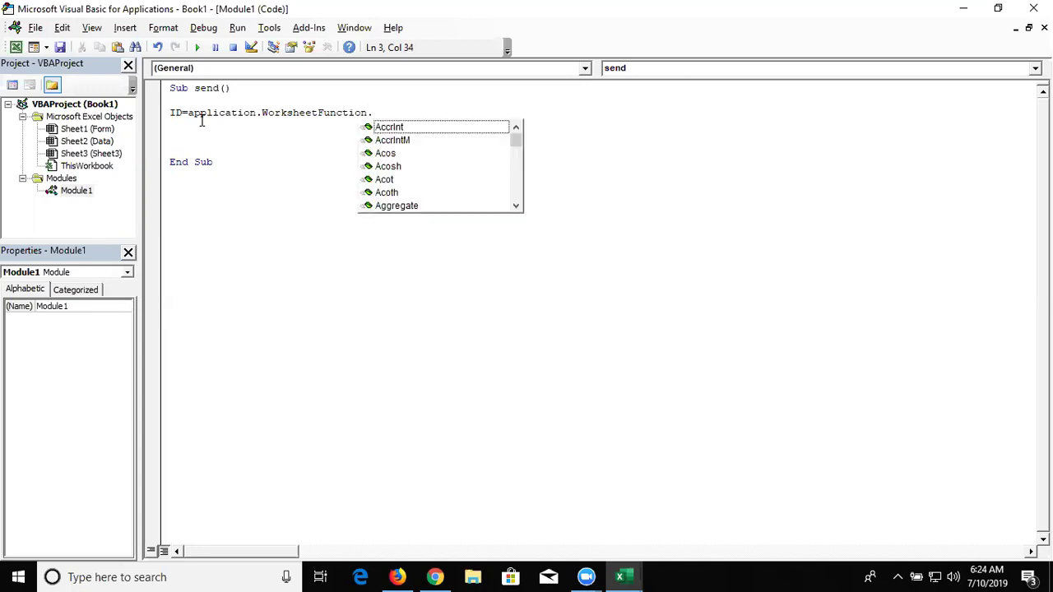
type("m")
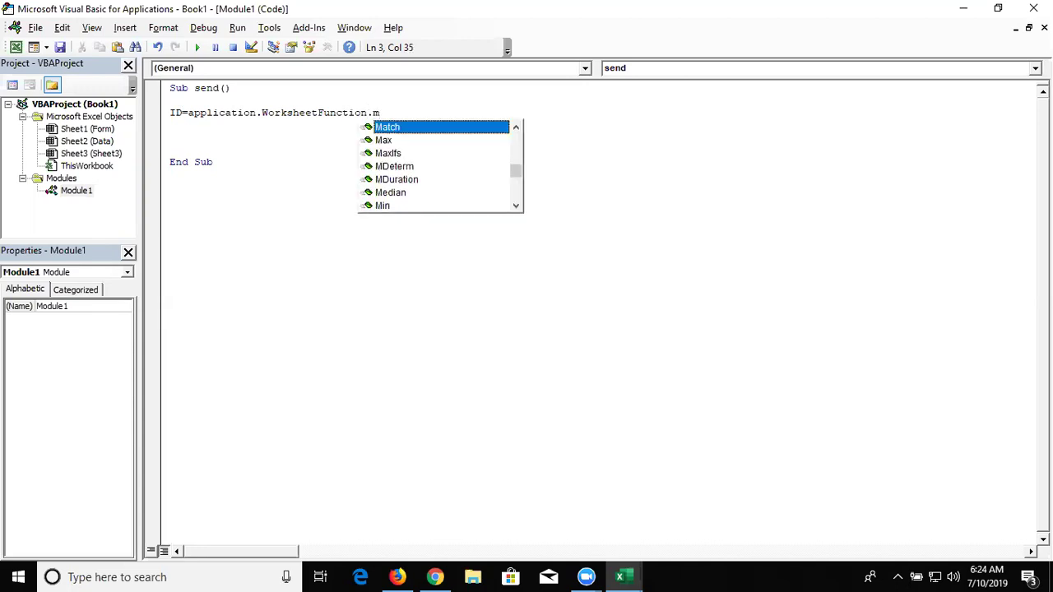
key("Down")
key("Tab")
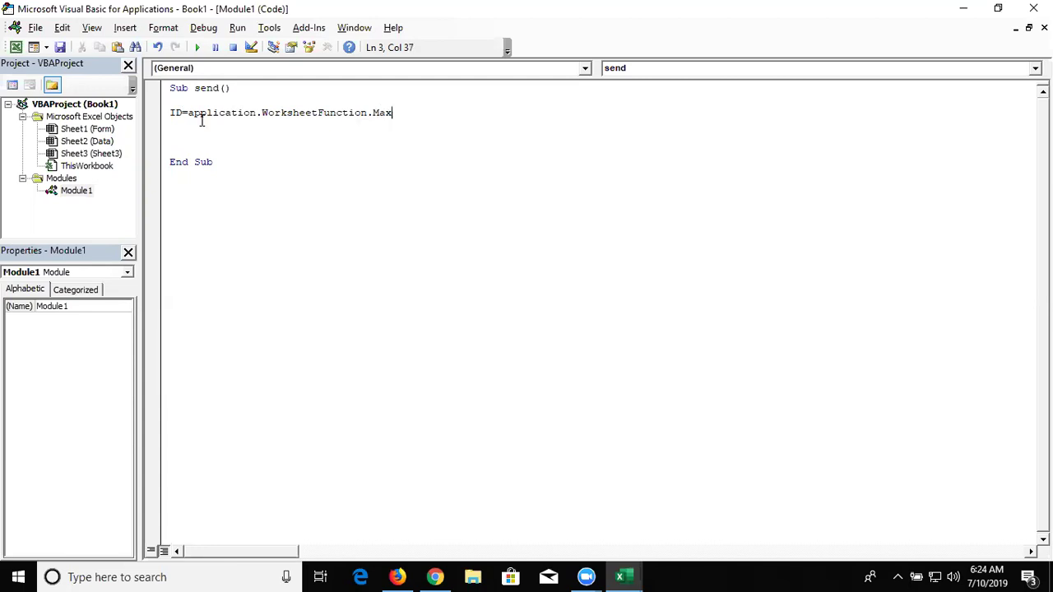
type("(sheets(")
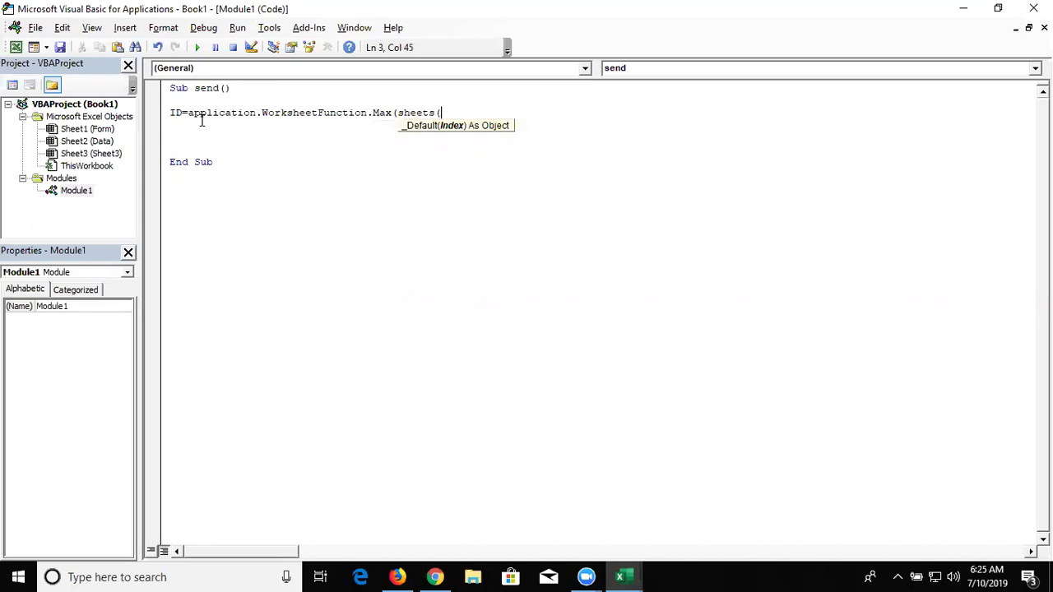
type("\"Data\"")
type(").range(")
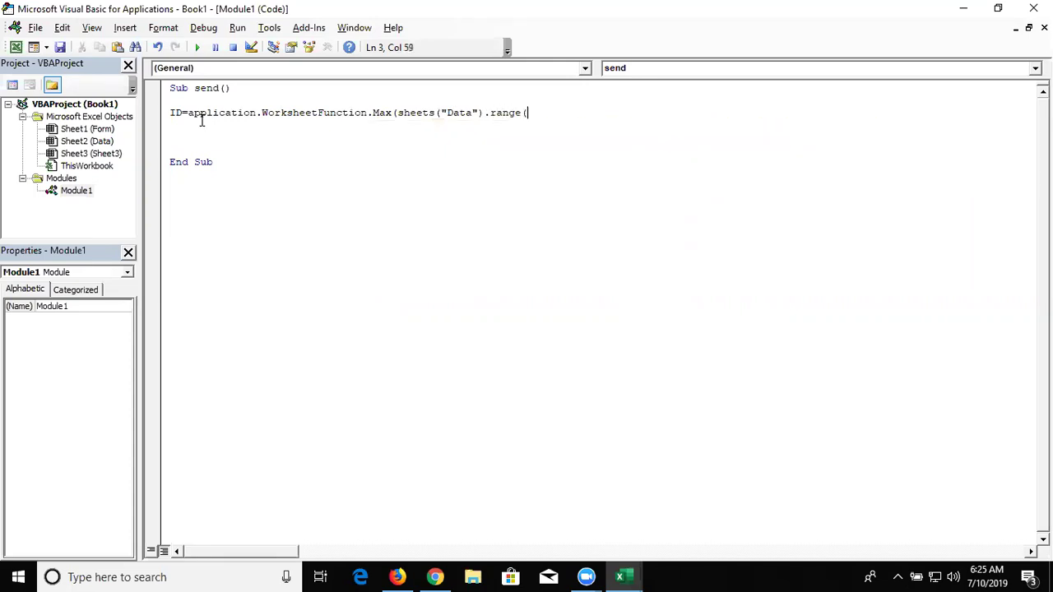
type("\"A:A\"")
type(")")
type(")")
left_click(207, 139)
left_click(391, 112)
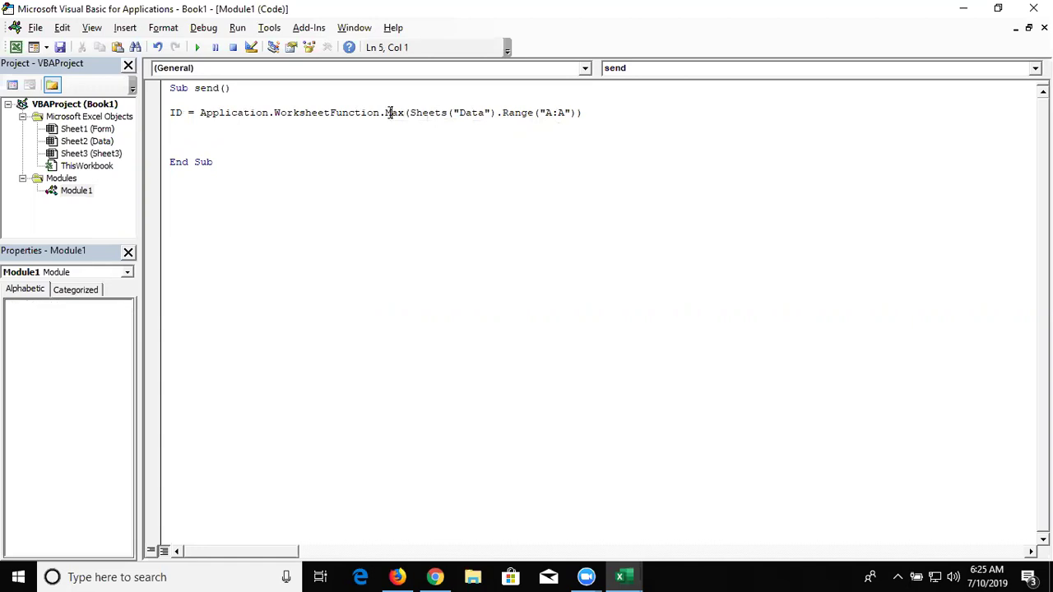
double_click(183, 113)
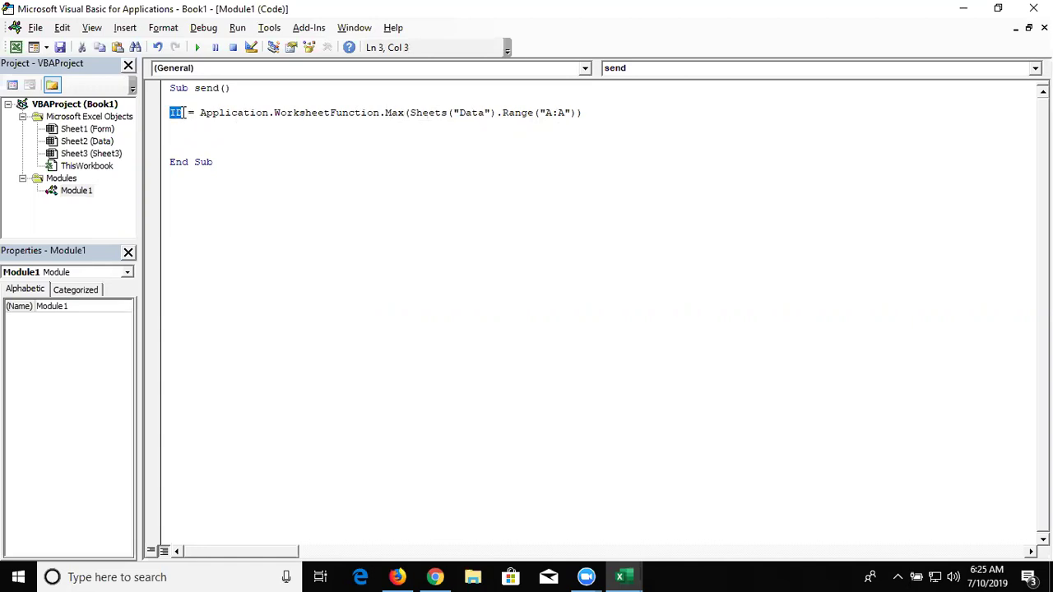
left_click(181, 133)
key("Return")
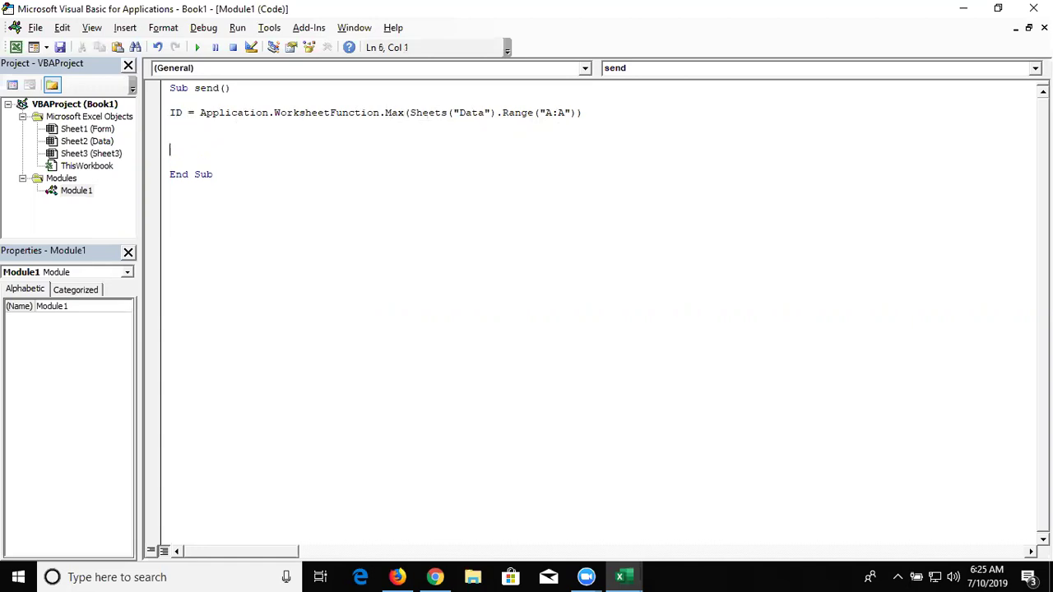
key("alt+Tab")
key("alt+Tab")
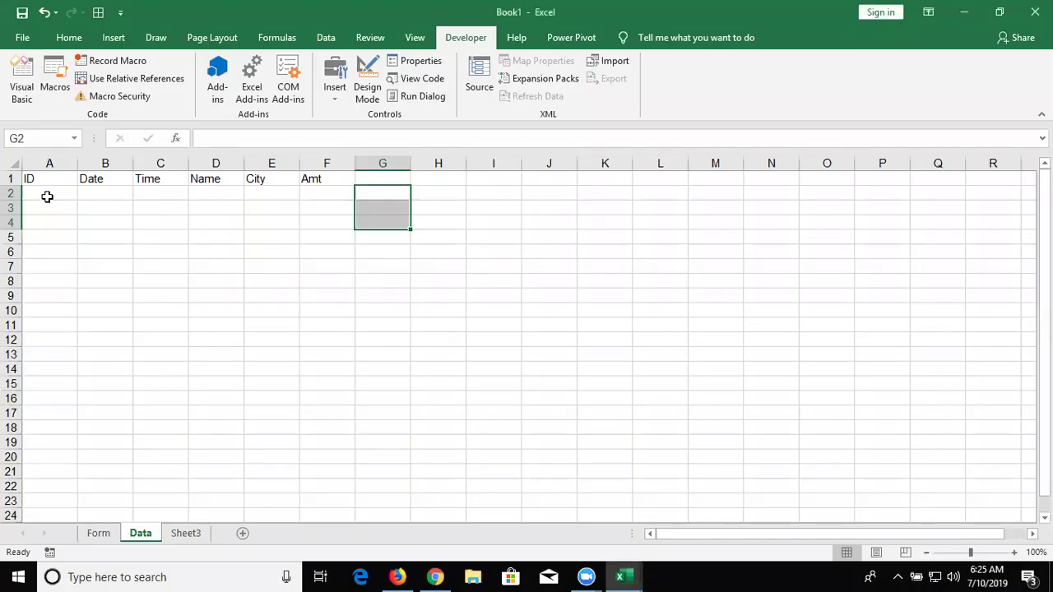
left_click(46, 194)
left_click(98, 533)
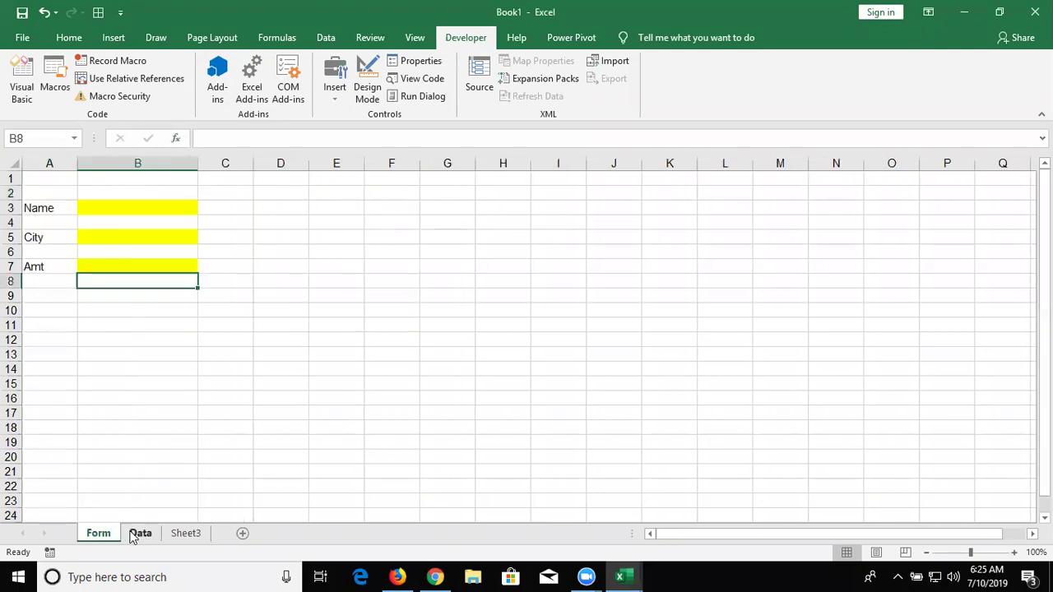
left_click(137, 533)
left_click(44, 482)
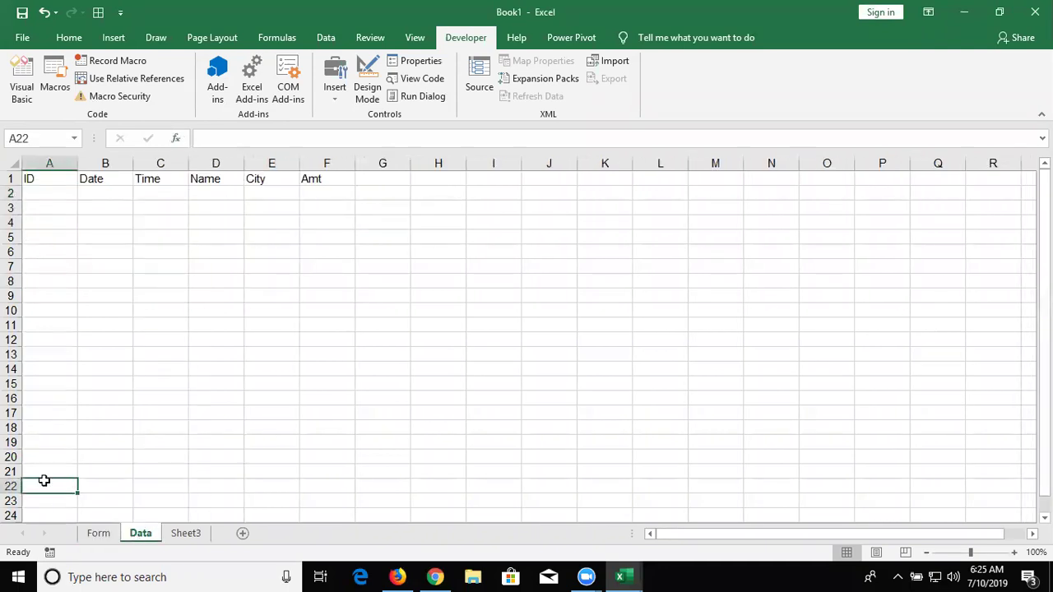
key("ctrl+Down")
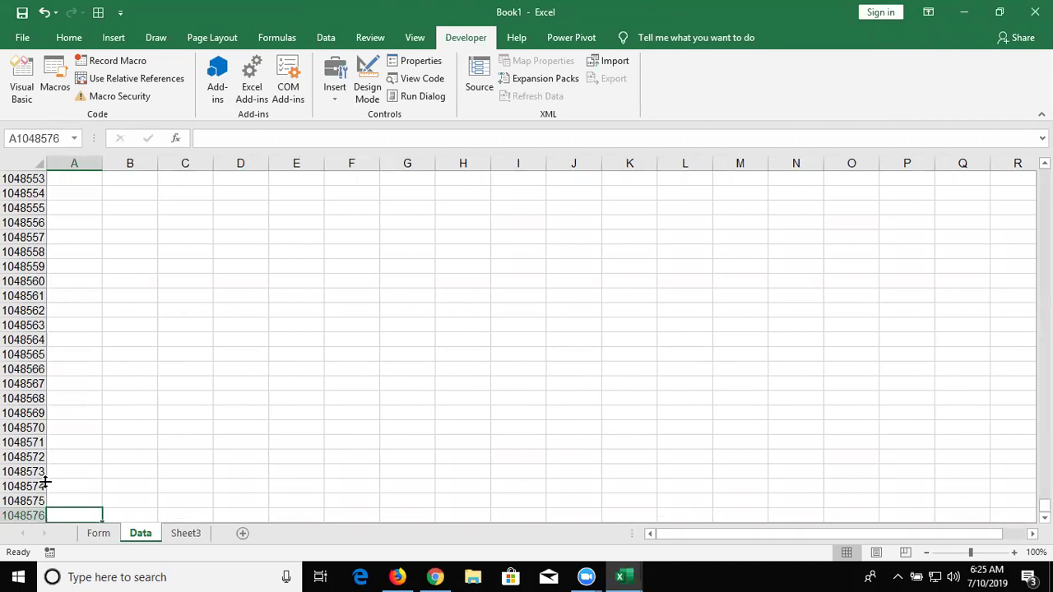
key("ctrl+Up")
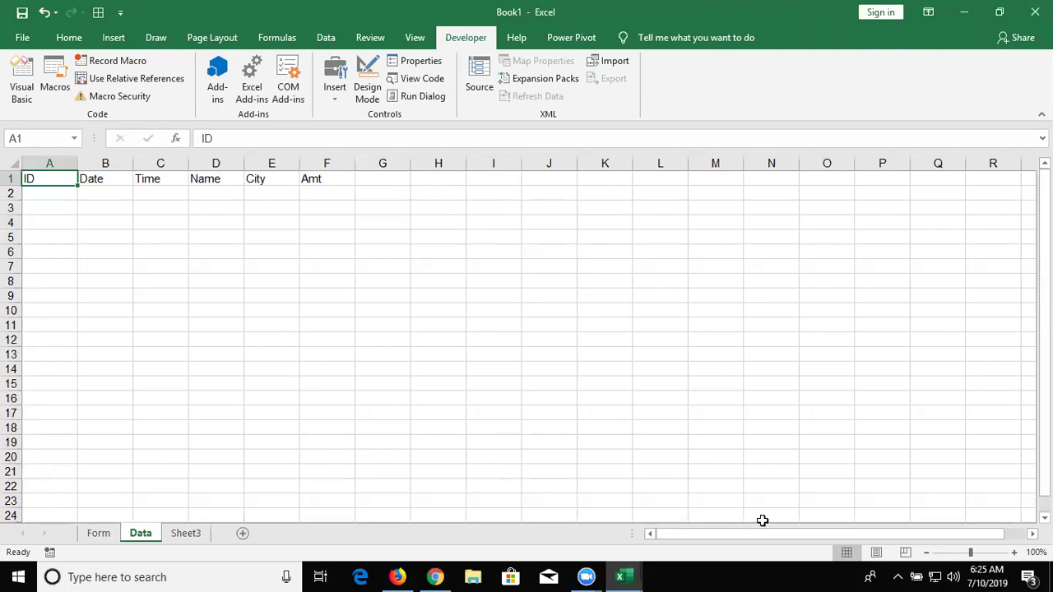
key("Down")
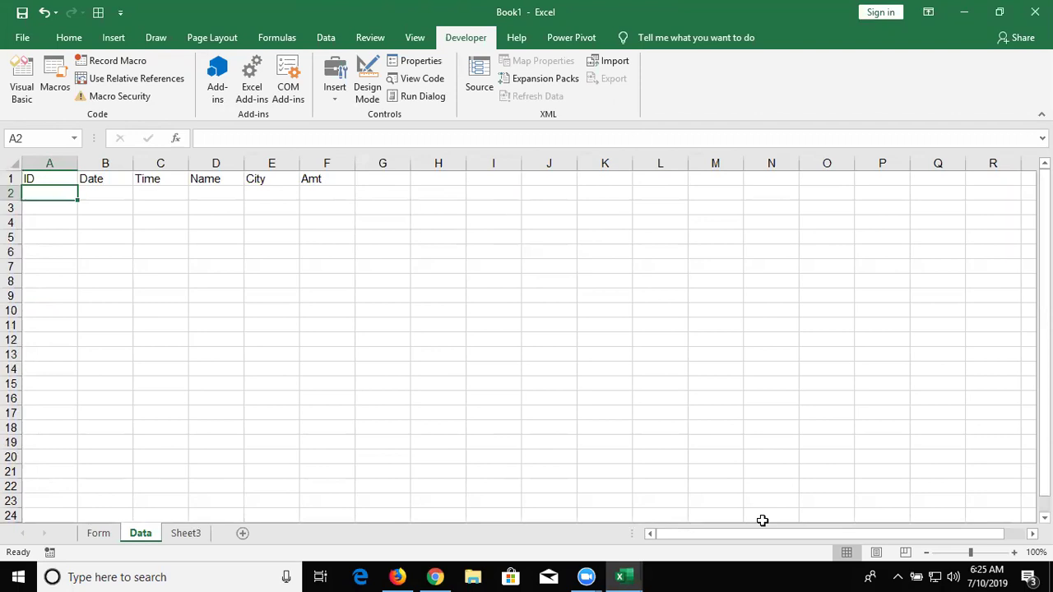
key("Up")
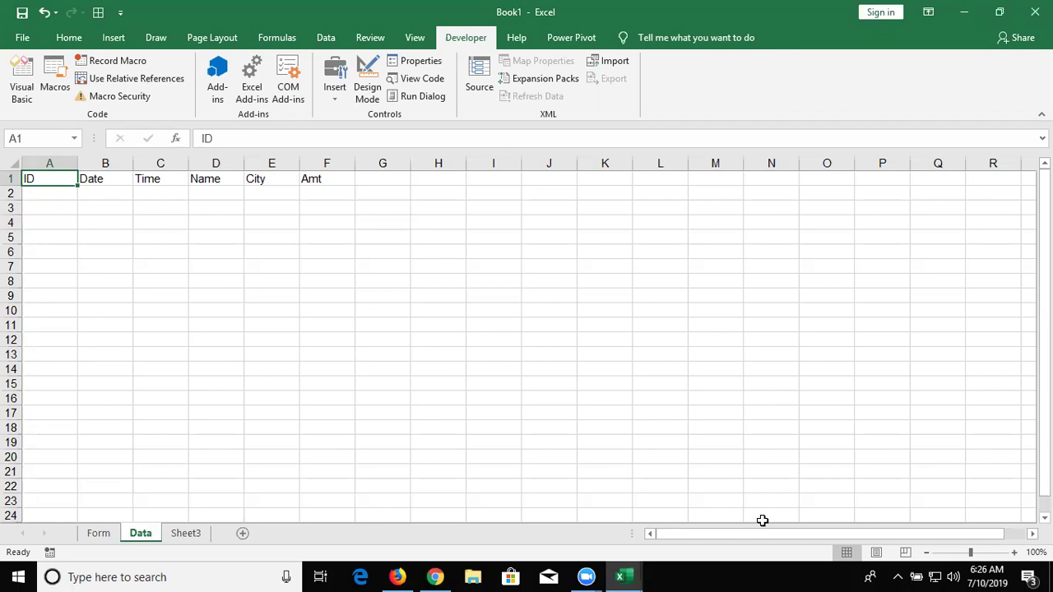
key("Down")
key("Up")
key("alt+Tab")
key("alt+Tab")
Add the line range("A65000").End(xlUp) below the ID line, removing a stray .o
key("Up")
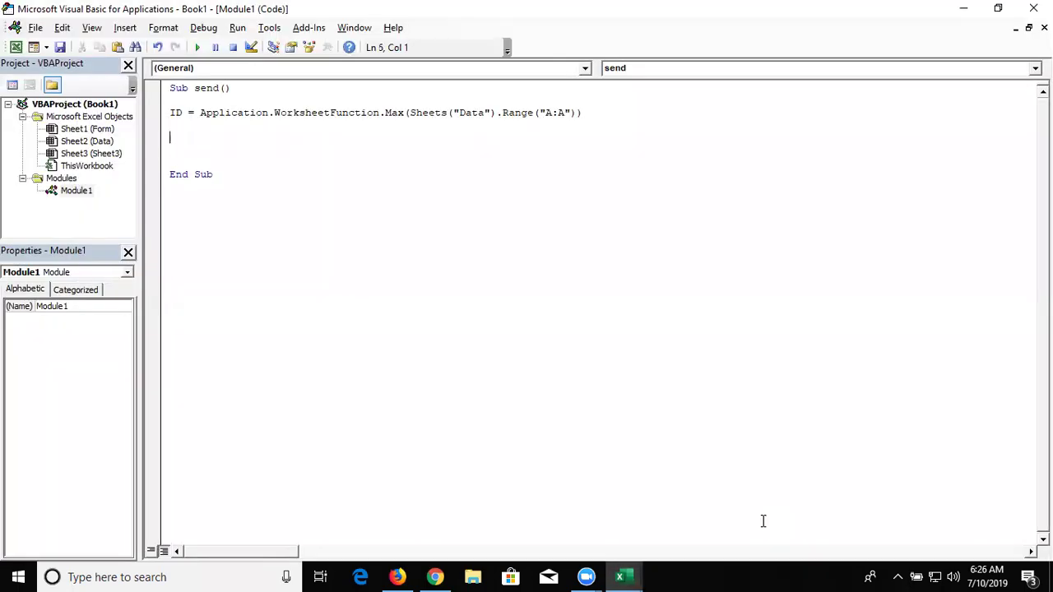
type("range(\"A6500")
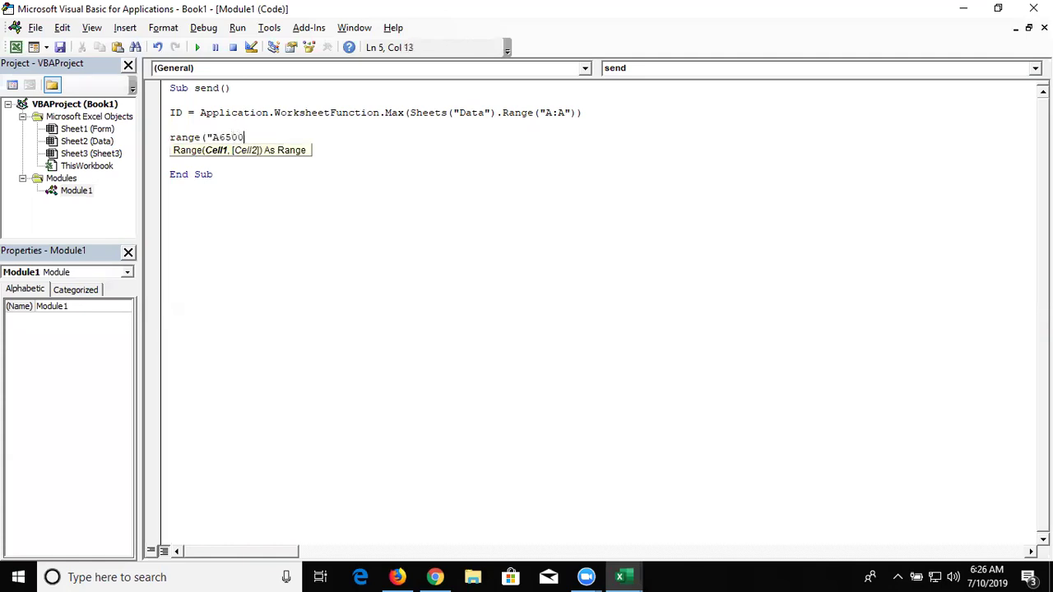
type("0")
type("\")")
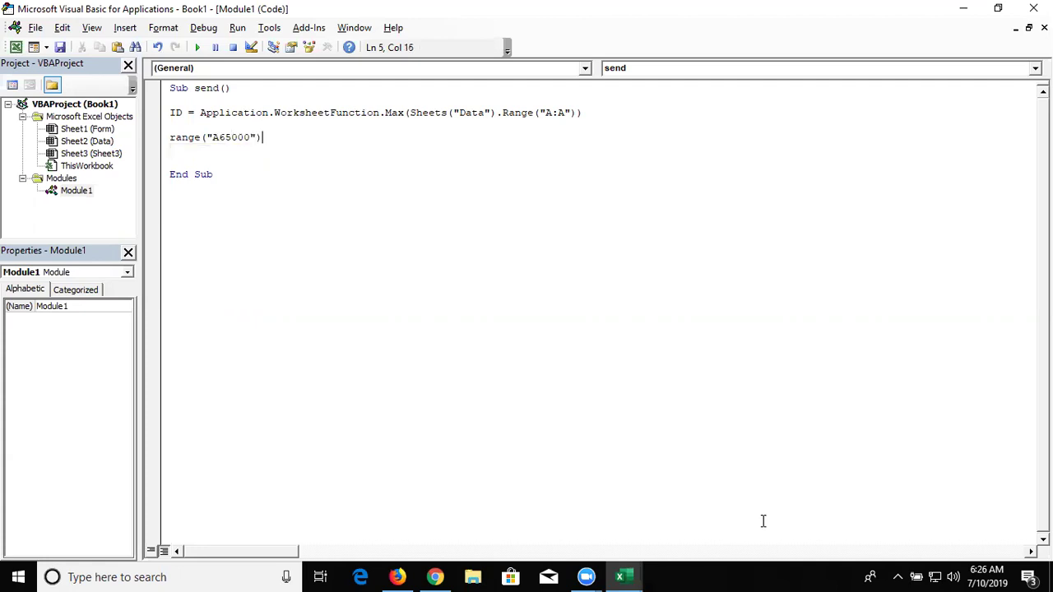
type(".")
type("end")
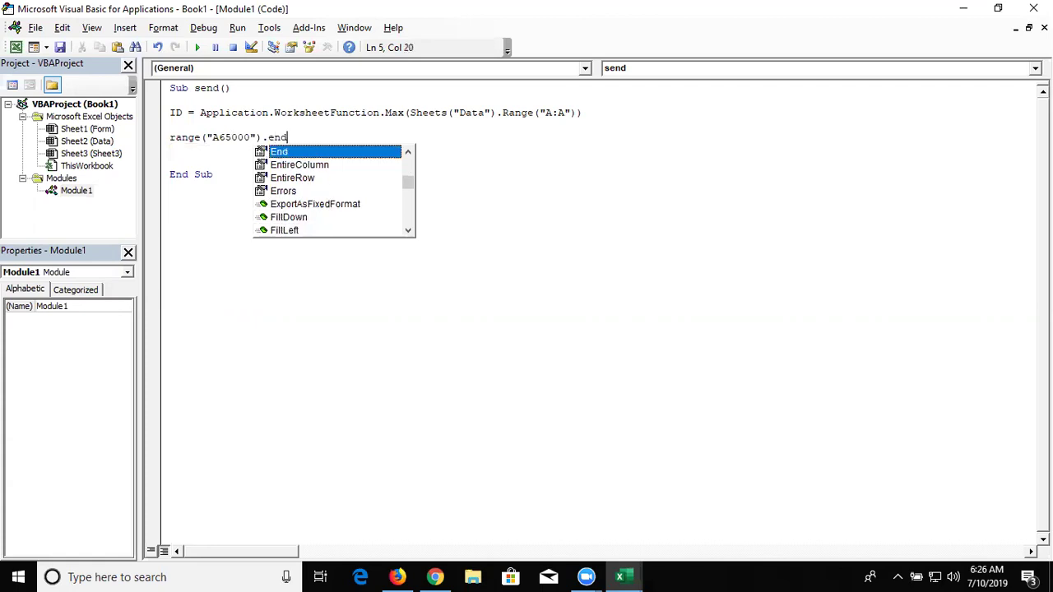
key("Tab")
type("(")
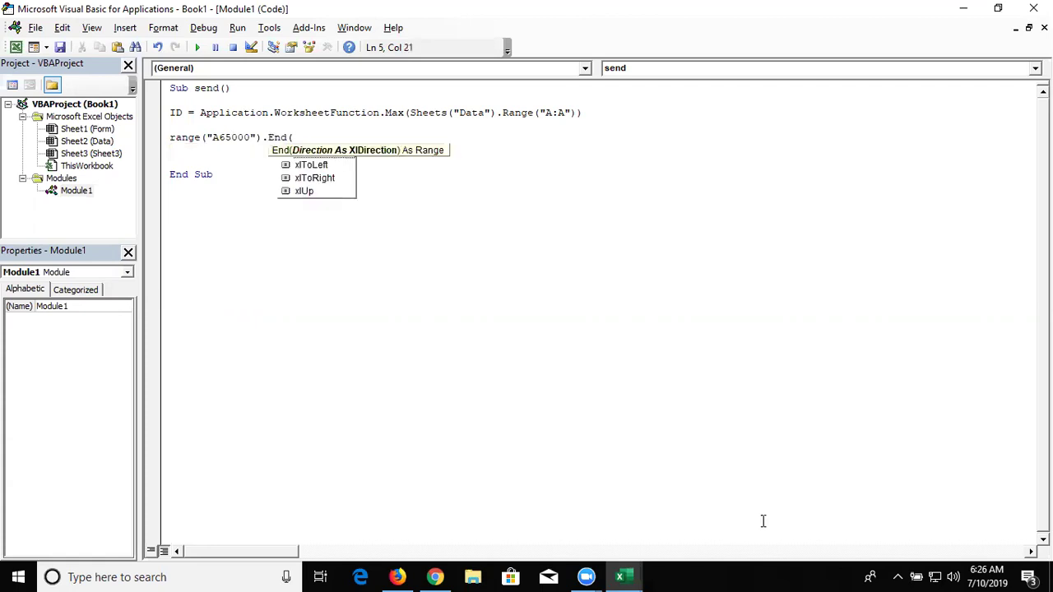
type("xlu")
key("Tab")
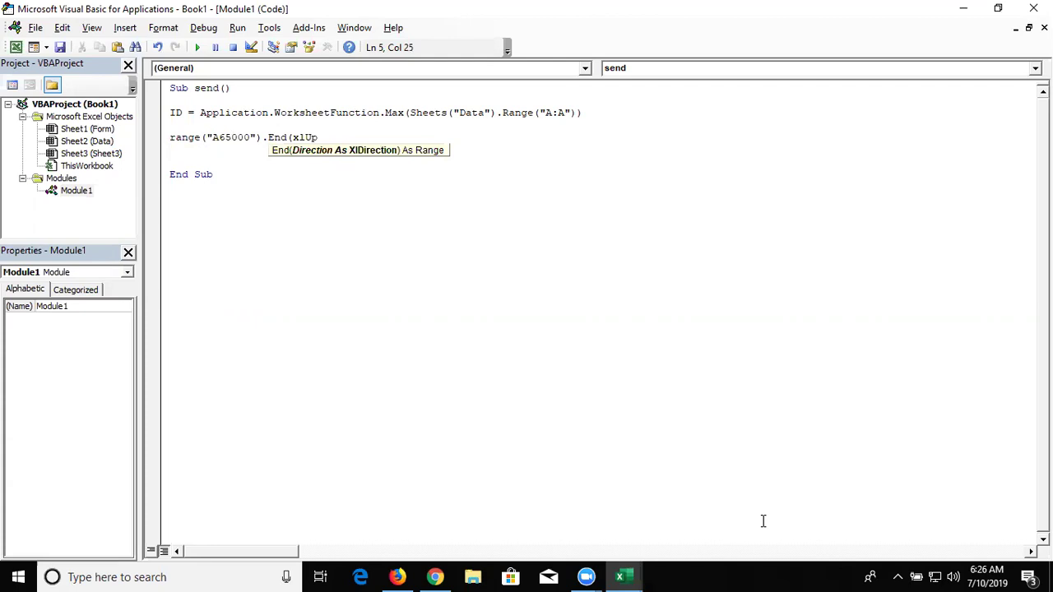
type(").")
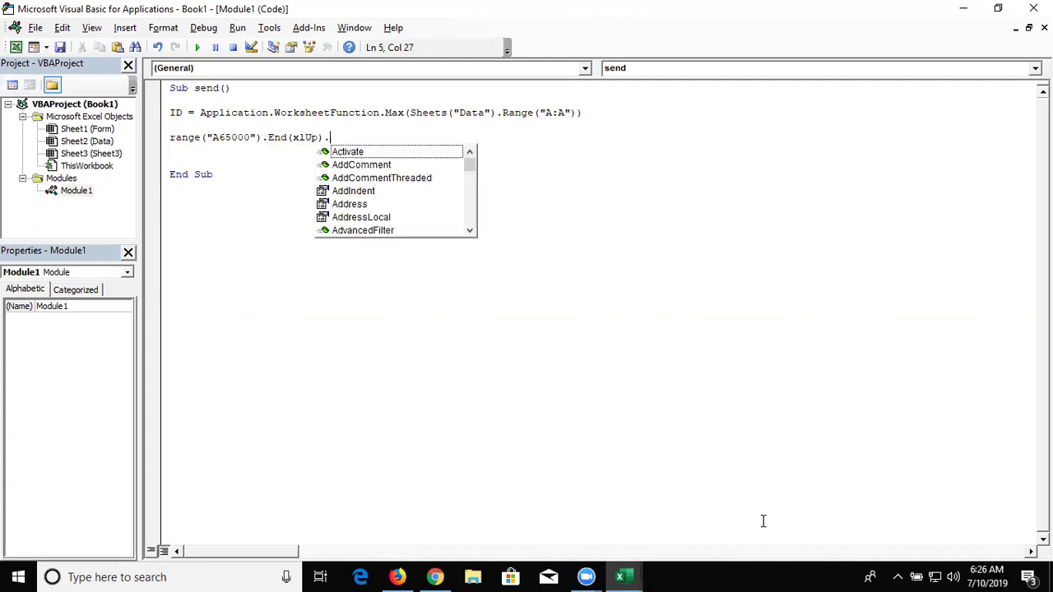
type("o")
key("BackSpace")
key("BackSpace")
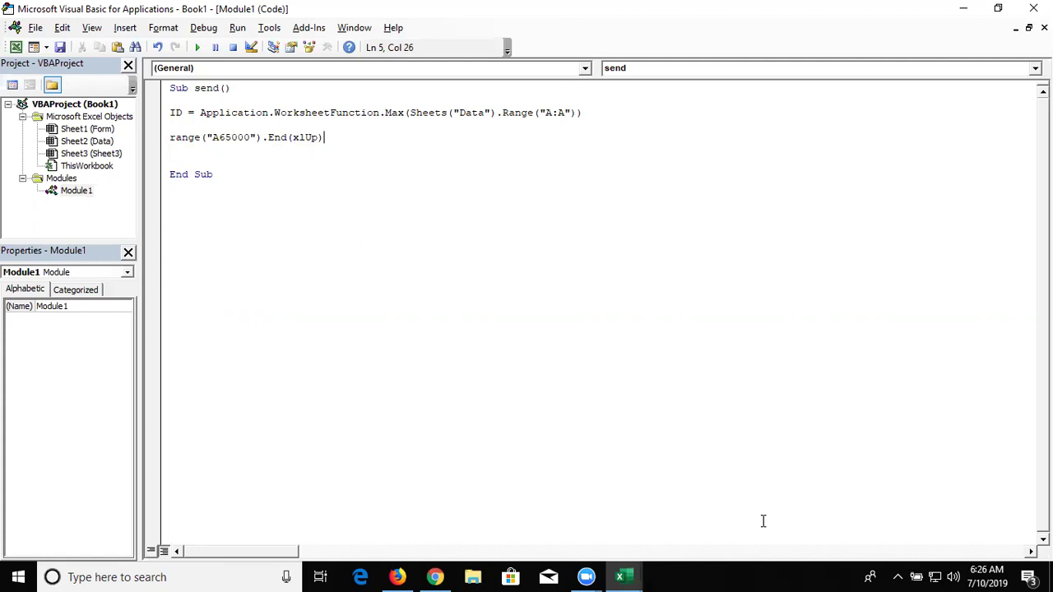
key("alt+Tab")
key("alt+Tab")
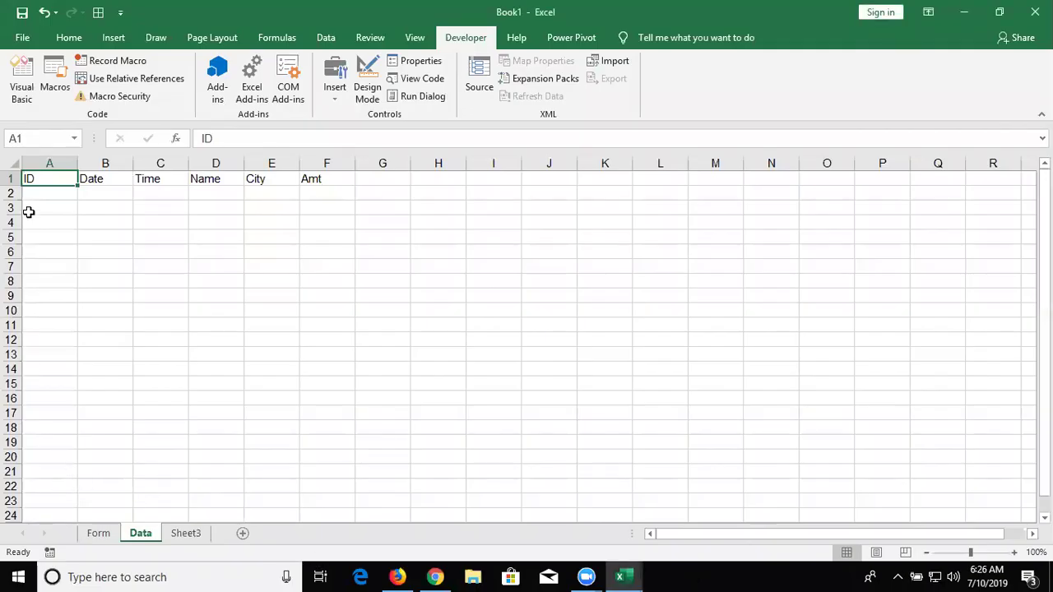
Jump to cell A65000 on the Data sheet, return to A2, then switch to the VBA editor
left_click(40, 136)
type("a65000")
key("Return")
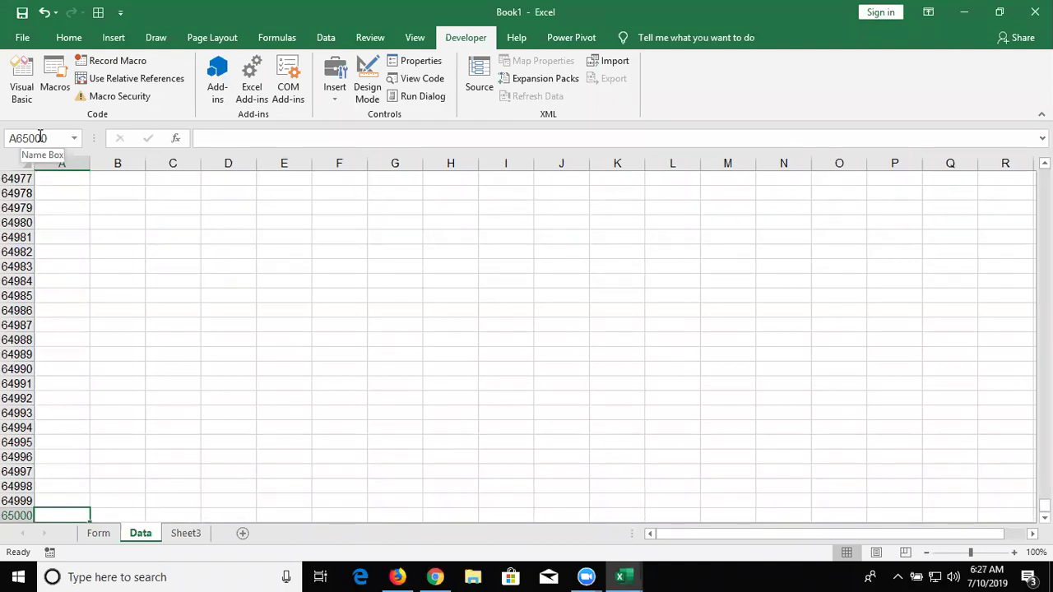
key("ctrl+Home")
key("Down")
key("alt+F11")
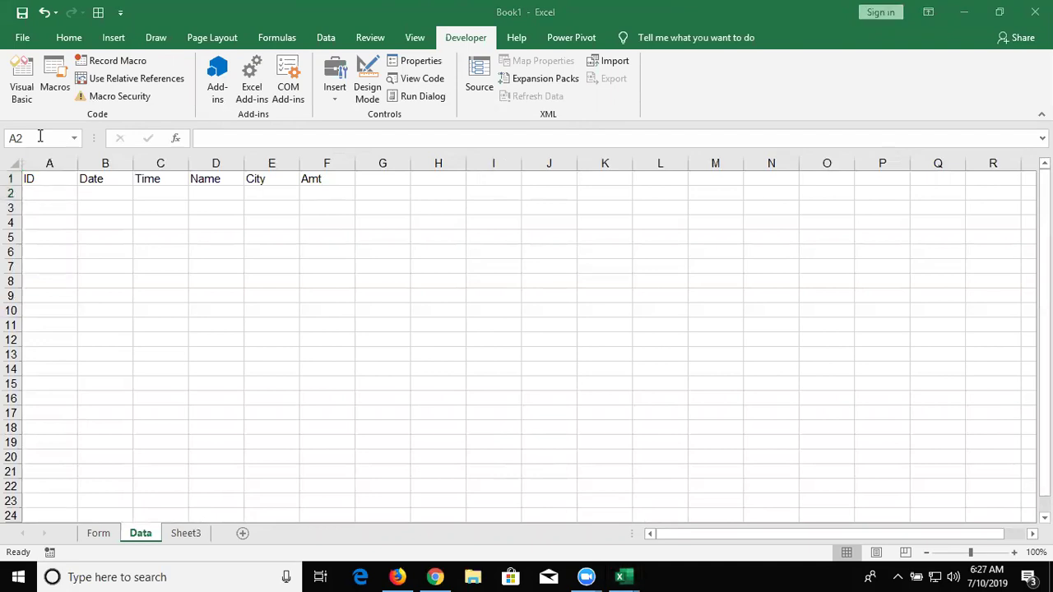
key("alt+Tab")
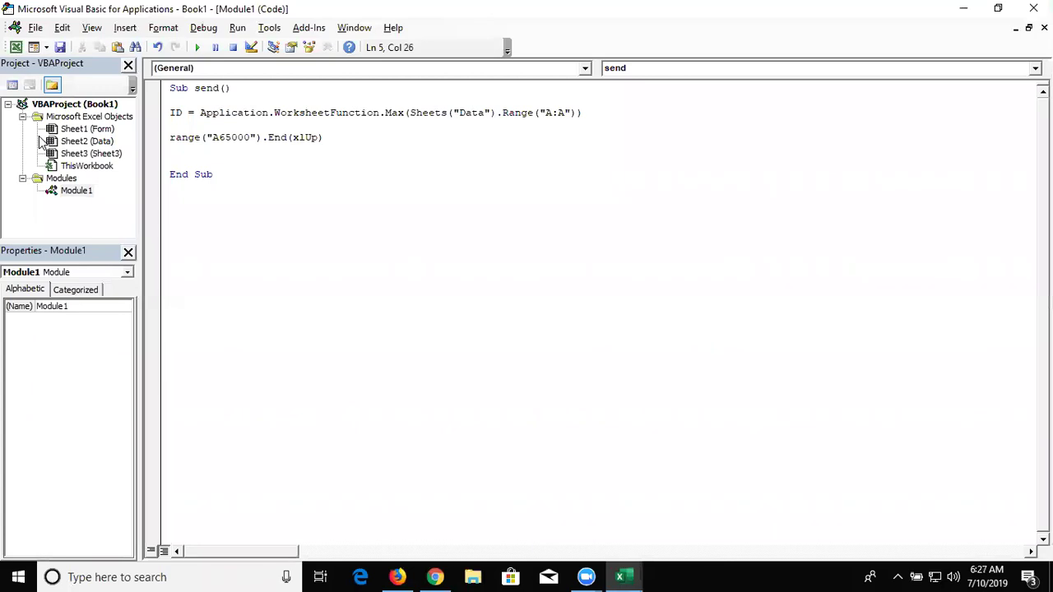
Extend the send line with .Offset(1,0).Value = Range("B3").Value
type(".of")
key("Tab")
type("(1,0")
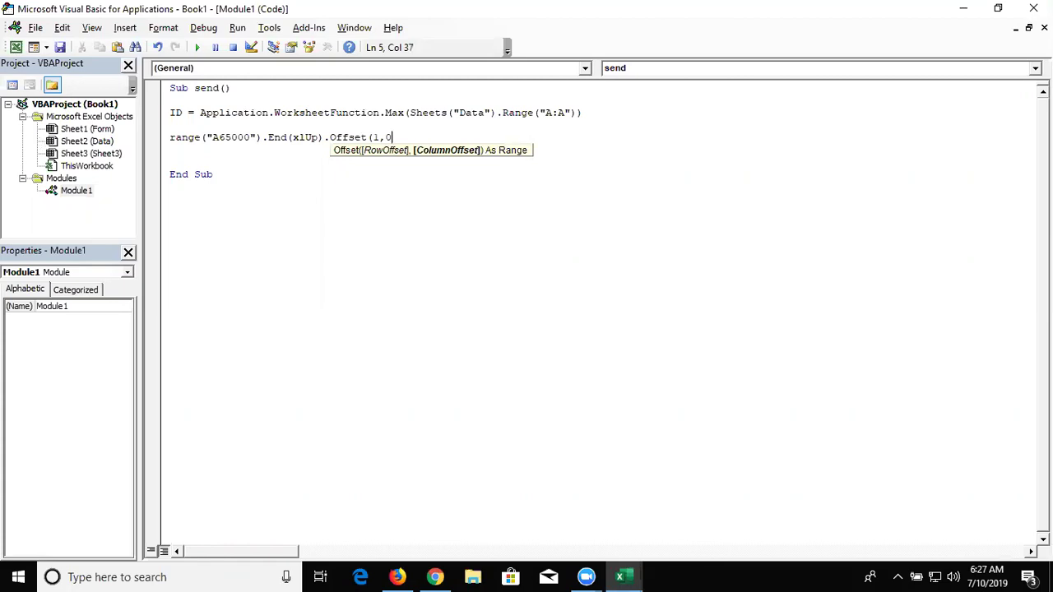
type(").va")
key("Down")
key("Down")
key("Up")
key("Tab")
type("=range(")
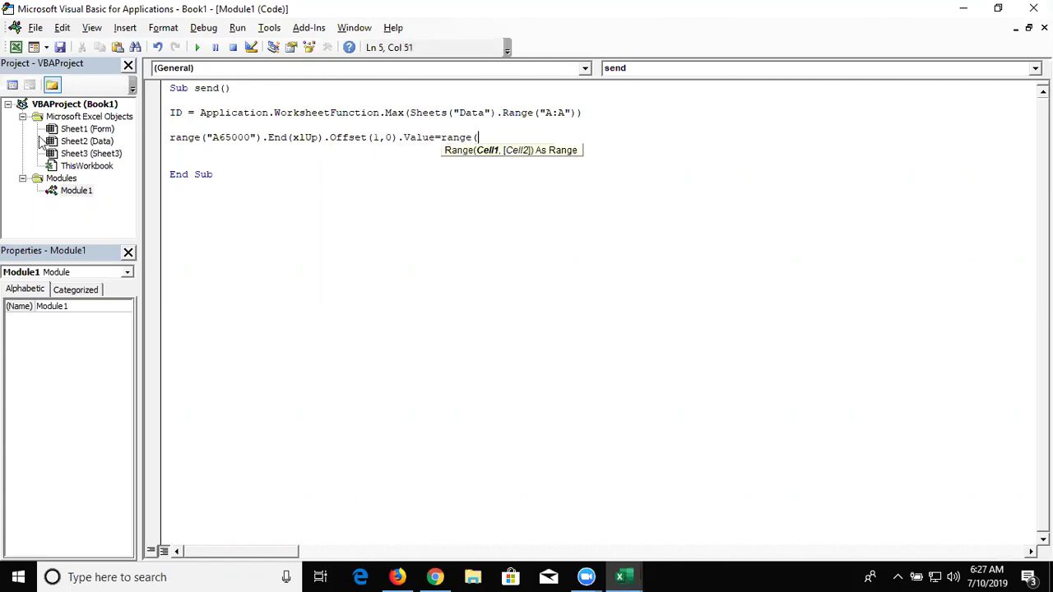
type("\"B3\")")
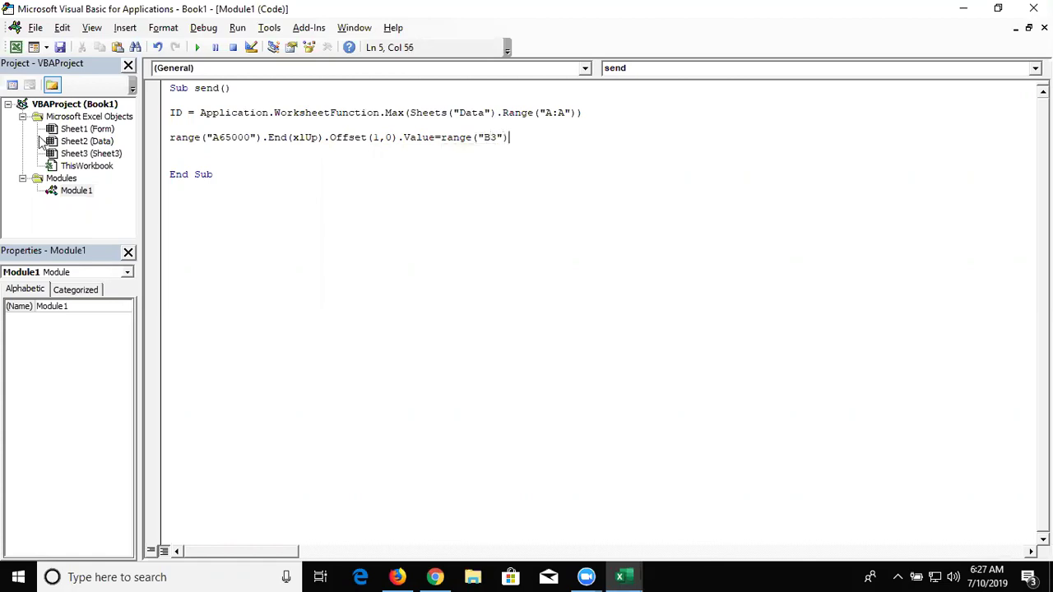
type(".v")
key("Return")
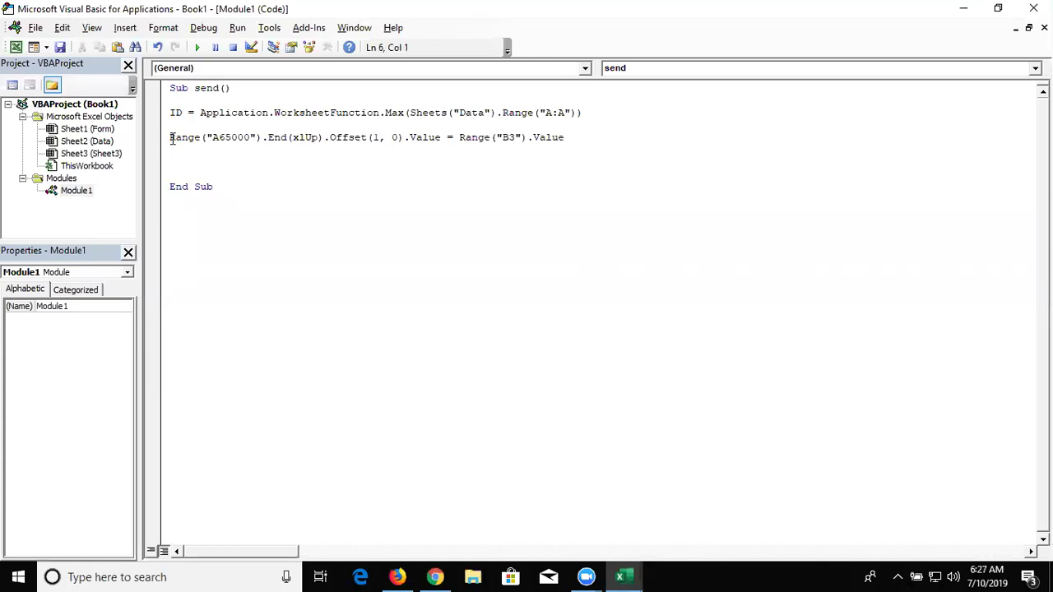
Prefix the line with Sheets("Data"), correct the 'shetes' typo, and return to Excel
type("shetes(")
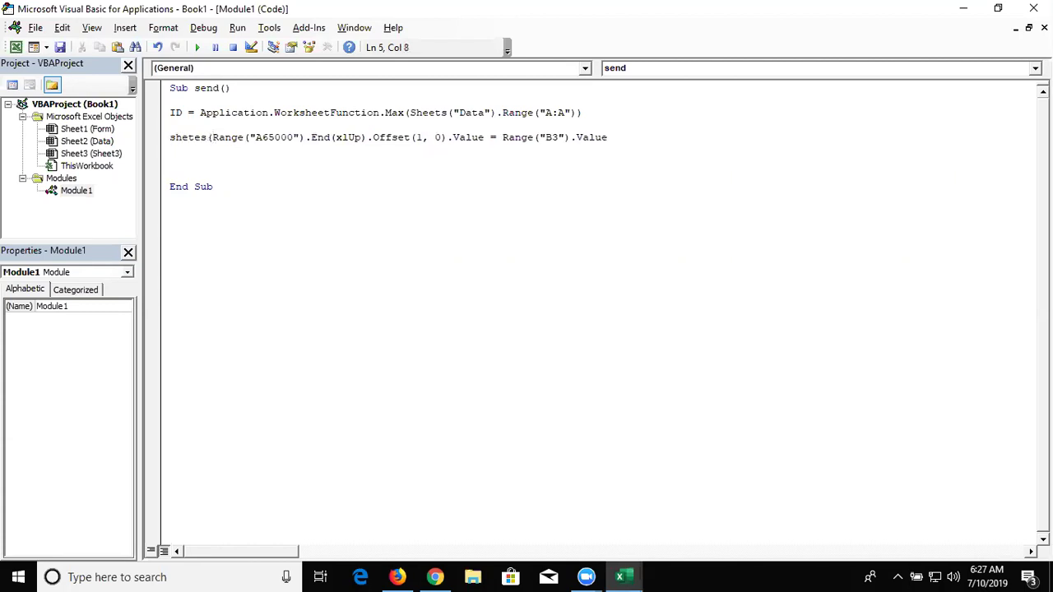
type("\"Data\").")
left_click(346, 189)
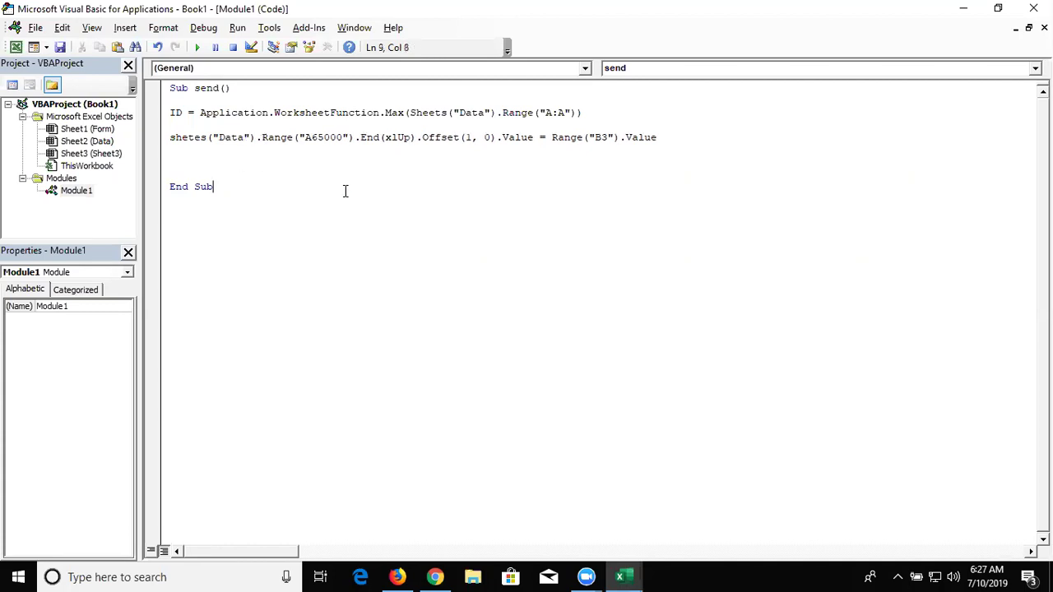
left_click(365, 199)
left_click(250, 160)
left_click(190, 137)
key("Delete")
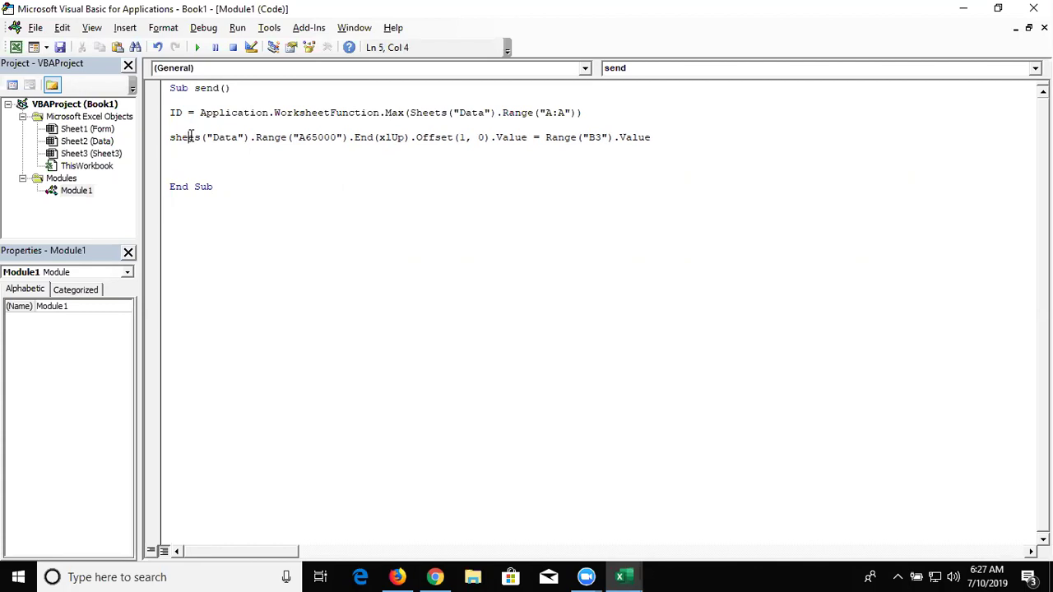
type("'")
key("BackSpace")
type("'")
key("BackSpace")
type("t")
left_click(196, 168)
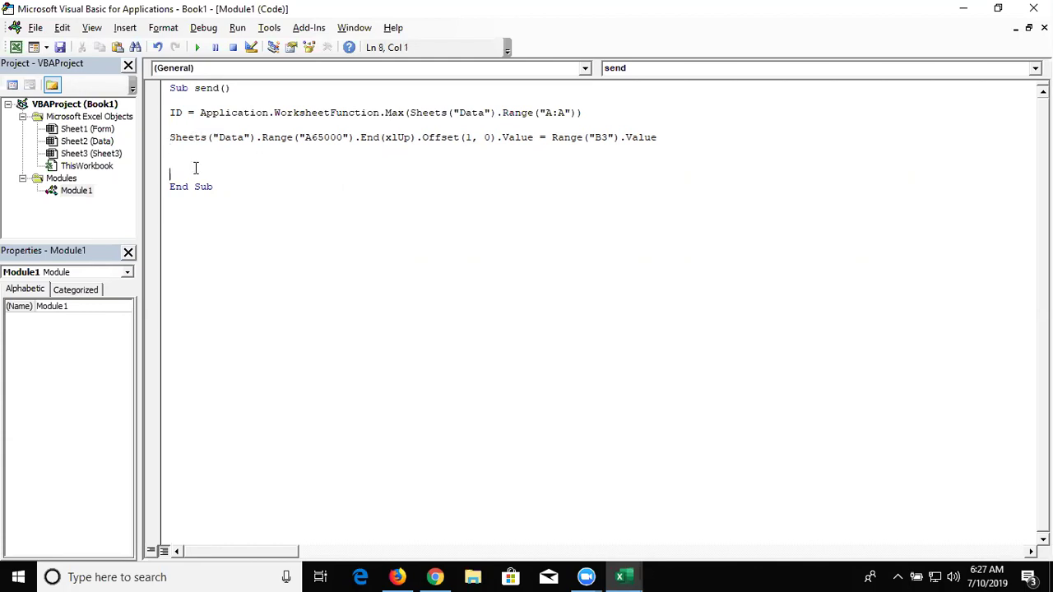
key("alt+Tab")
key("alt+Tab")
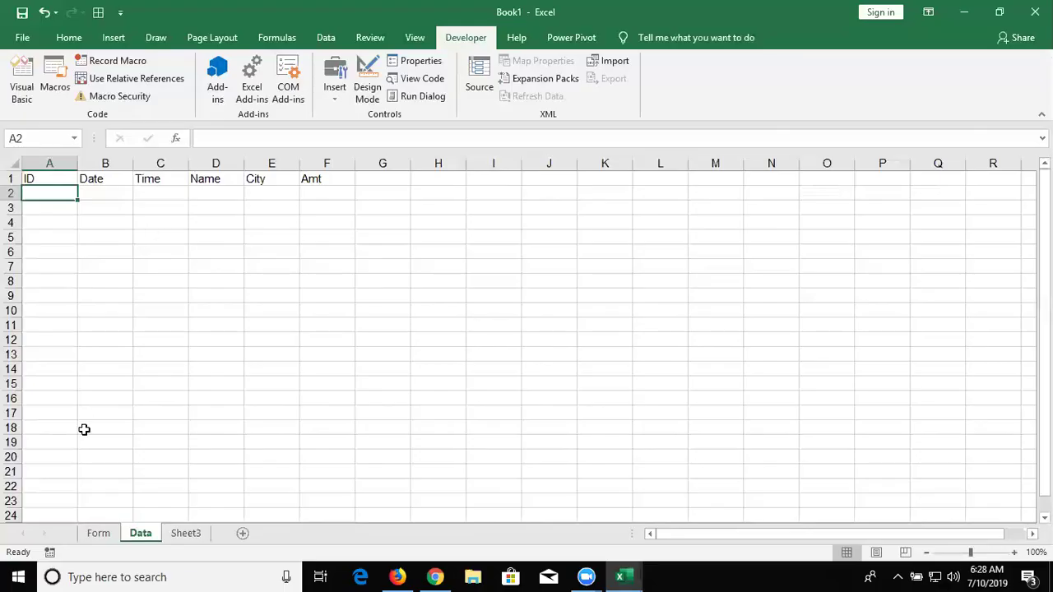
Switch to the Form sheet with its Name, City and Amt input cells
left_click(116, 535)
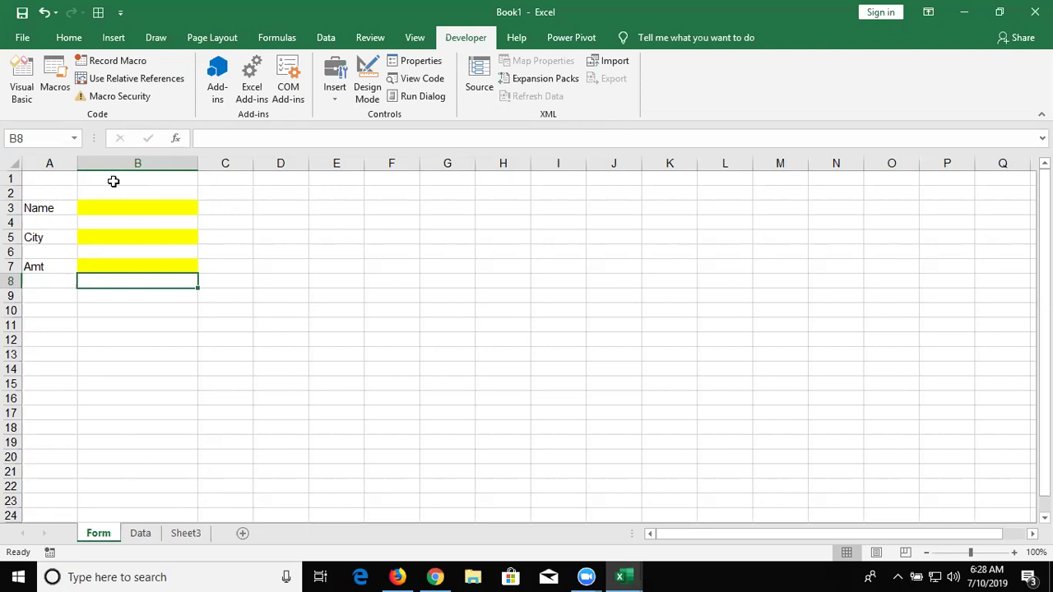
key("alt+F11")
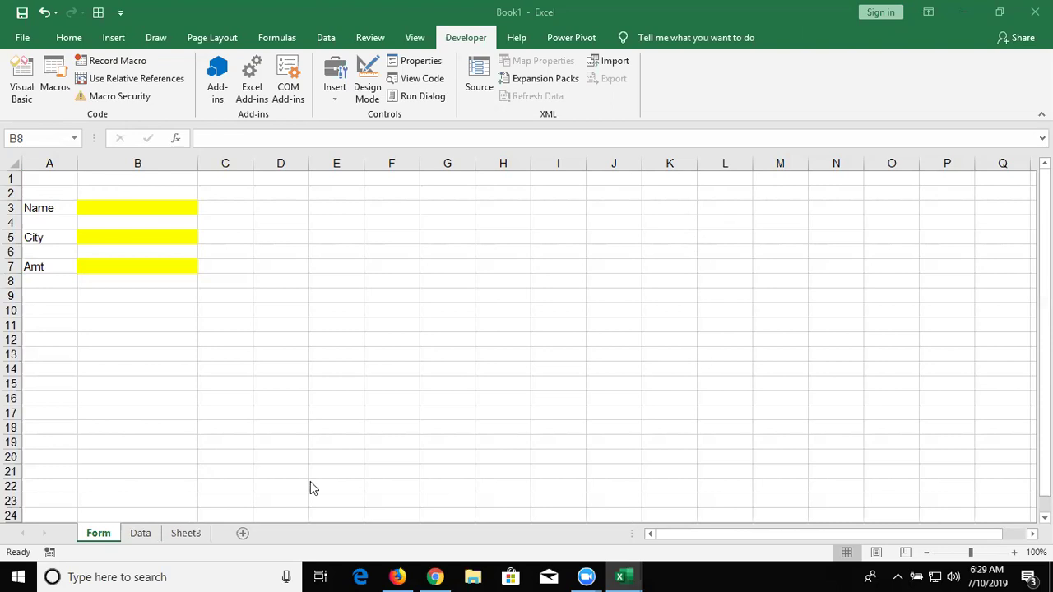
On the Data sheet, jump to cell A65000 via the Name Box, then back to A1
left_click(138, 535)
left_click(42, 507)
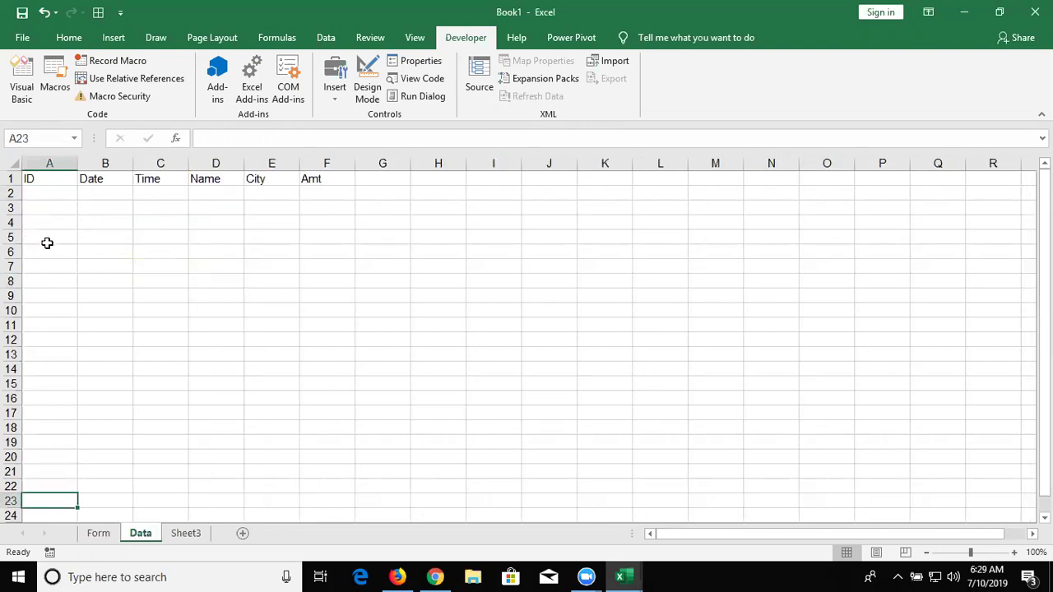
left_click(42, 144)
type("a65536")
key("Escape")
left_click(43, 144)
type("a65000")
key("Return")
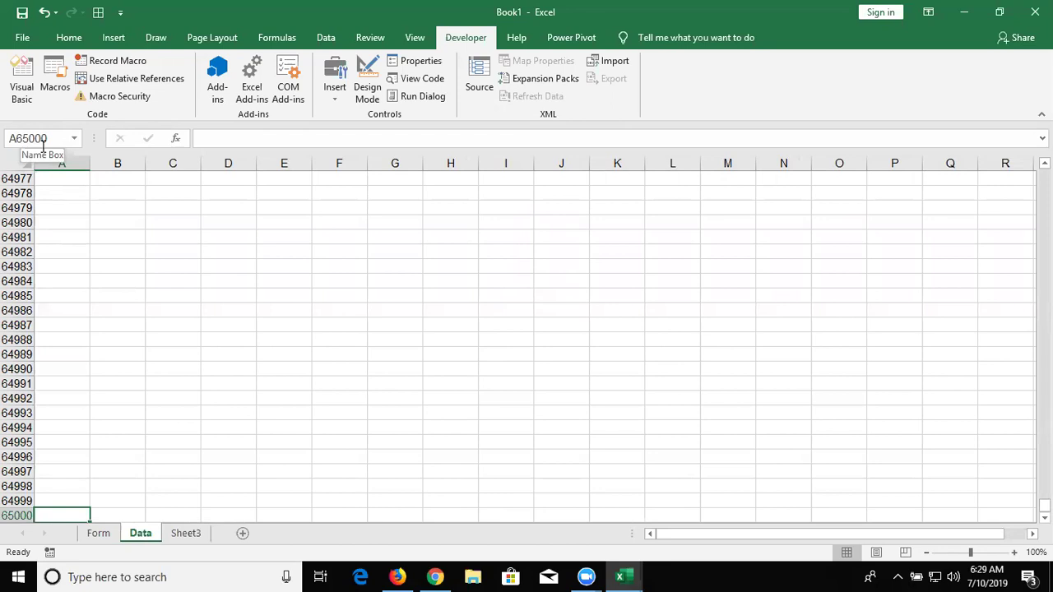
key("ctrl+Home")
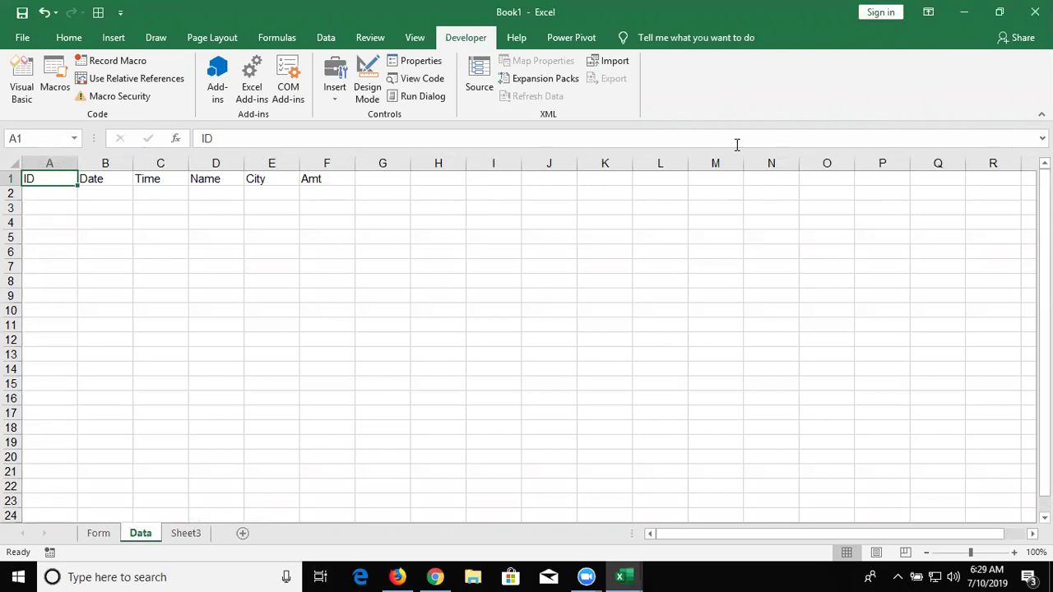
Move to cell A2 and switch to the VBA editor
key("alt+F11")
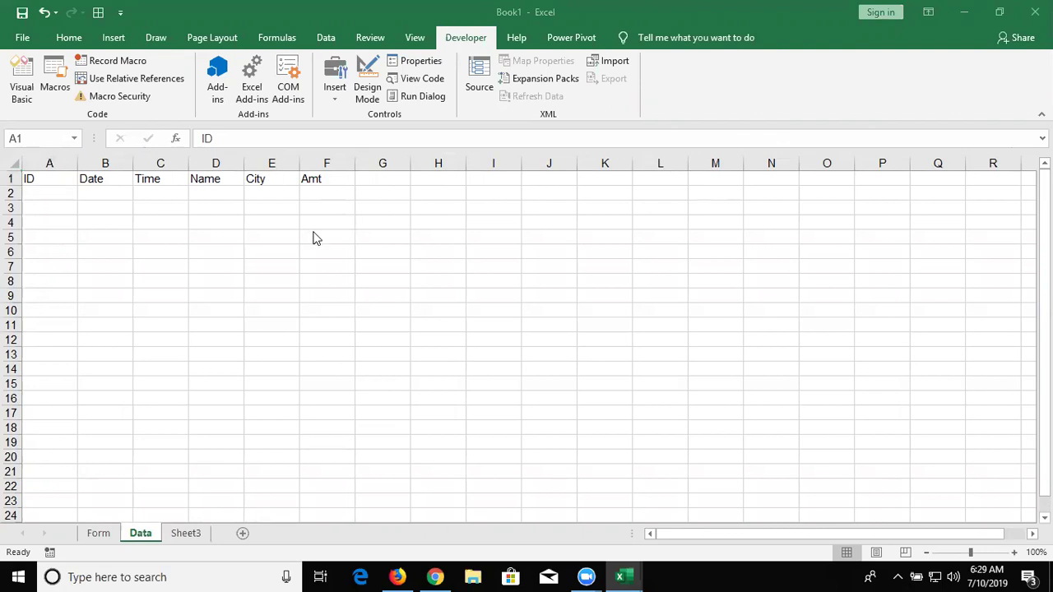
key("alt+F11")
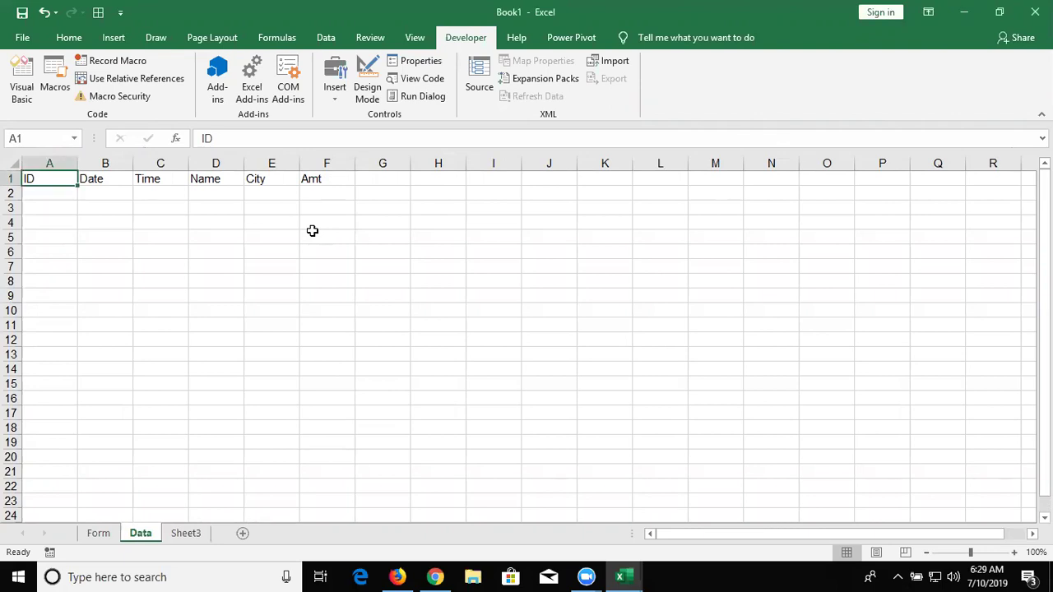
key("Down")
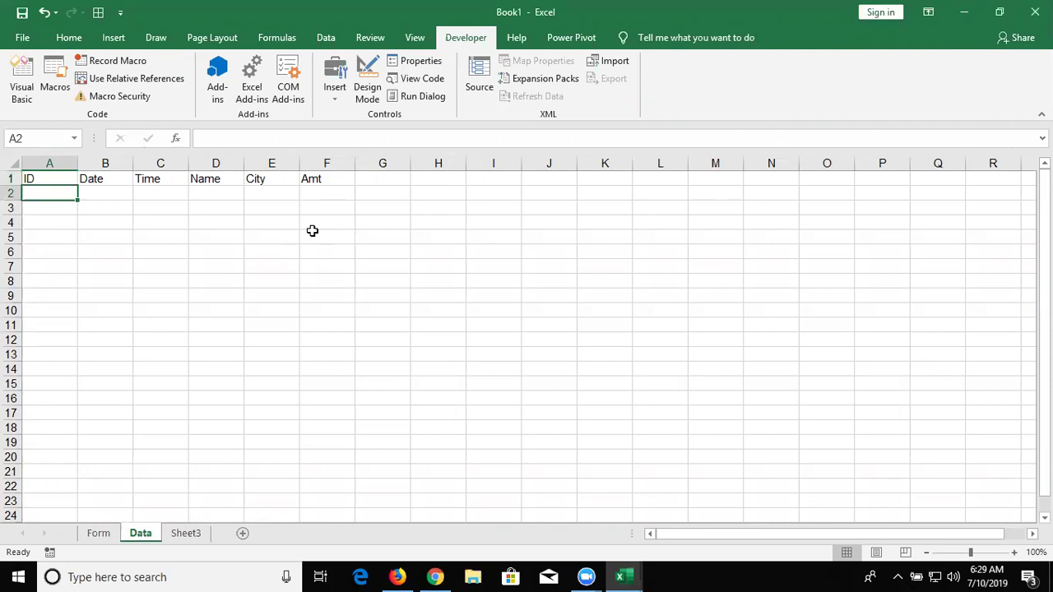
key("alt+Tab")
key("alt+Tab")
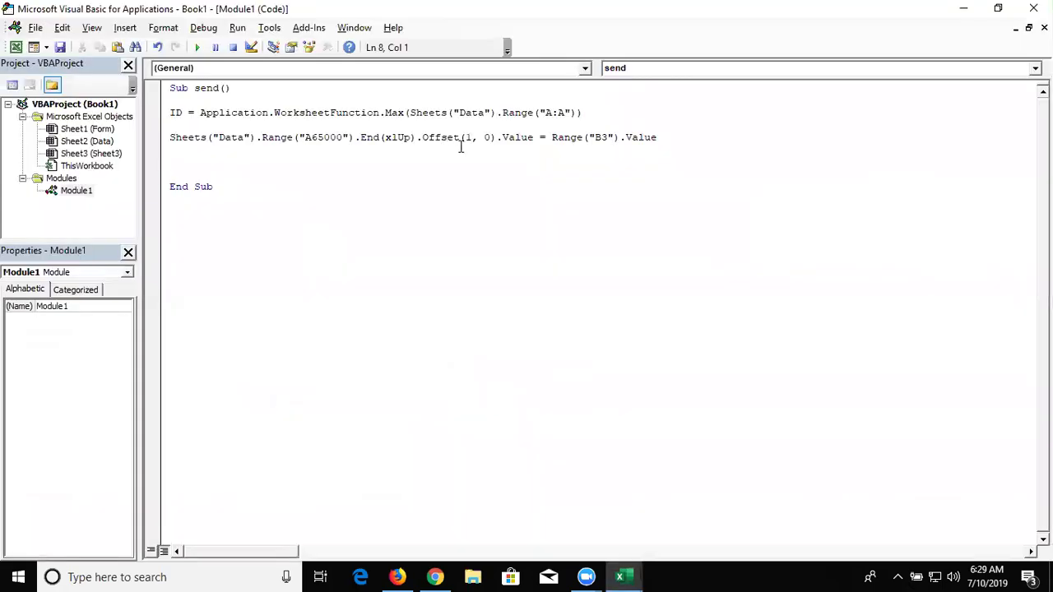
Copy the Sheets("Data")…Offset(1, 0) line and paste a duplicate on the line below it
left_click(471, 138)
double_click(471, 140)
double_click(486, 138)
left_click(194, 149)
key("Up")
key("shift+Up")
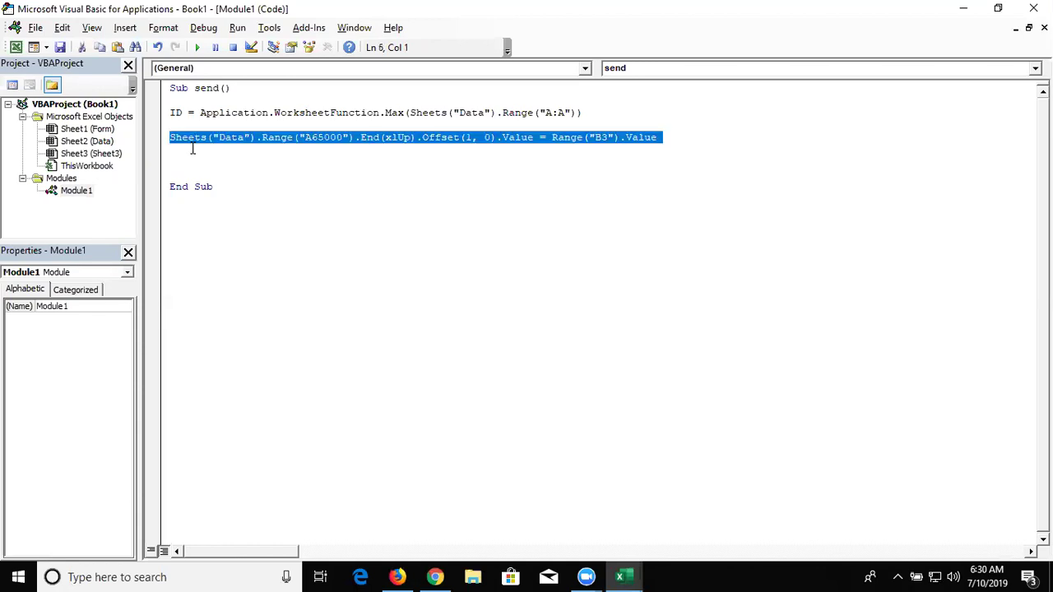
key("ctrl+c")
left_click(193, 149)
key("ctrl+v")
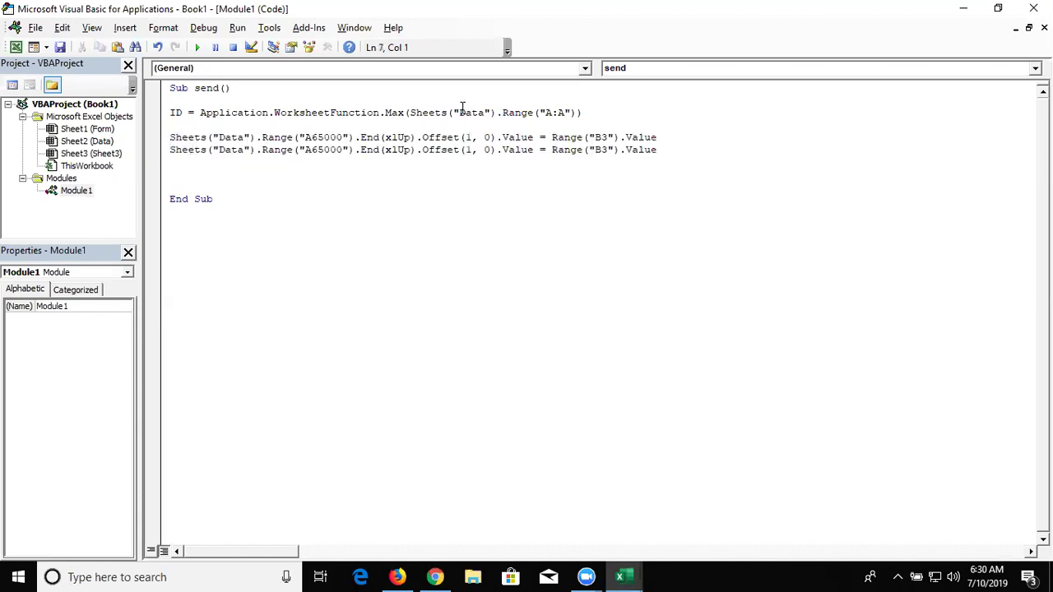
Enter 1 as the first ID in cell A2 of the Data sheet
key("alt+F11")
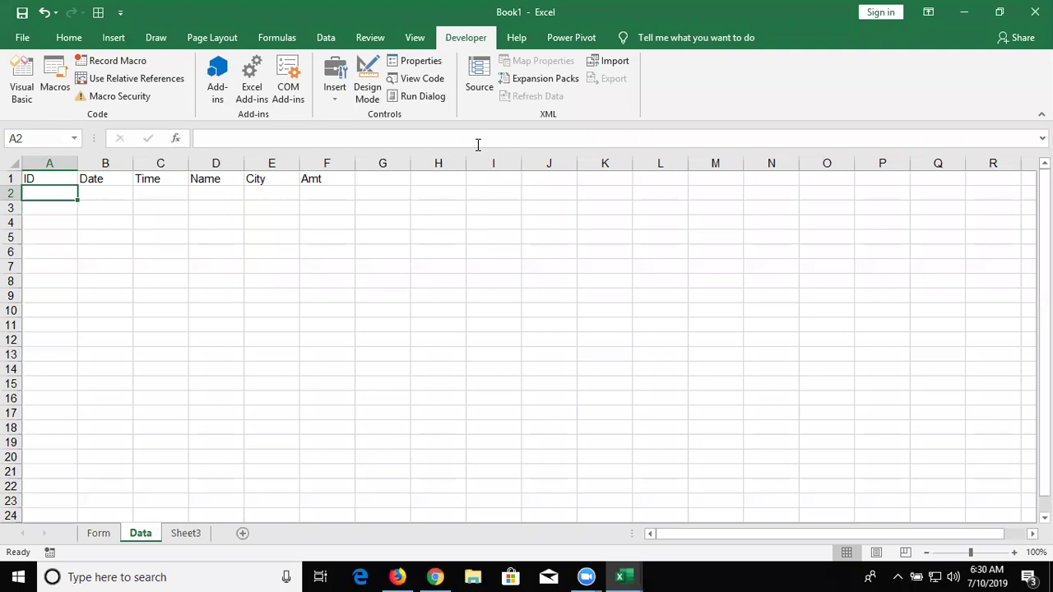
key("Up")
key("Down")
type("1")
left_click(33, 367)
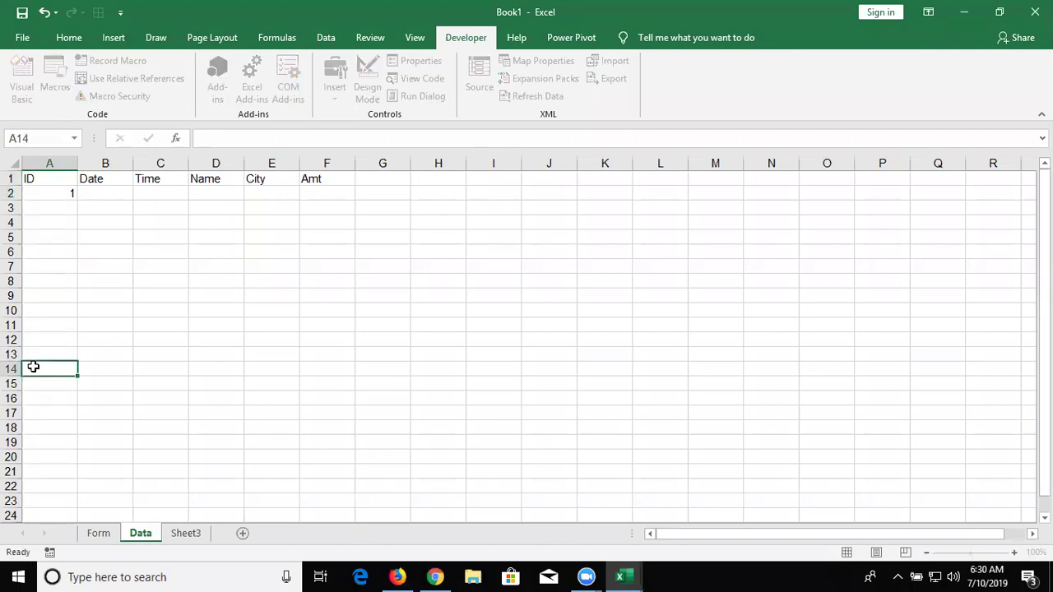
Check the last entry in column A, move to B2, and return to the macro editor
left_click(37, 510)
key("ctrl+Up")
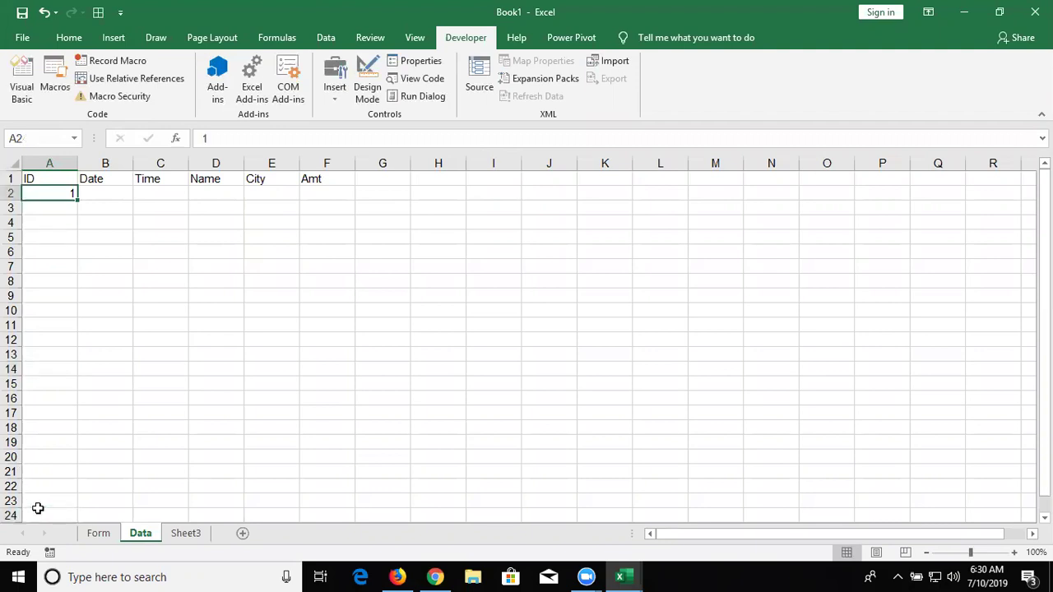
key("Down")
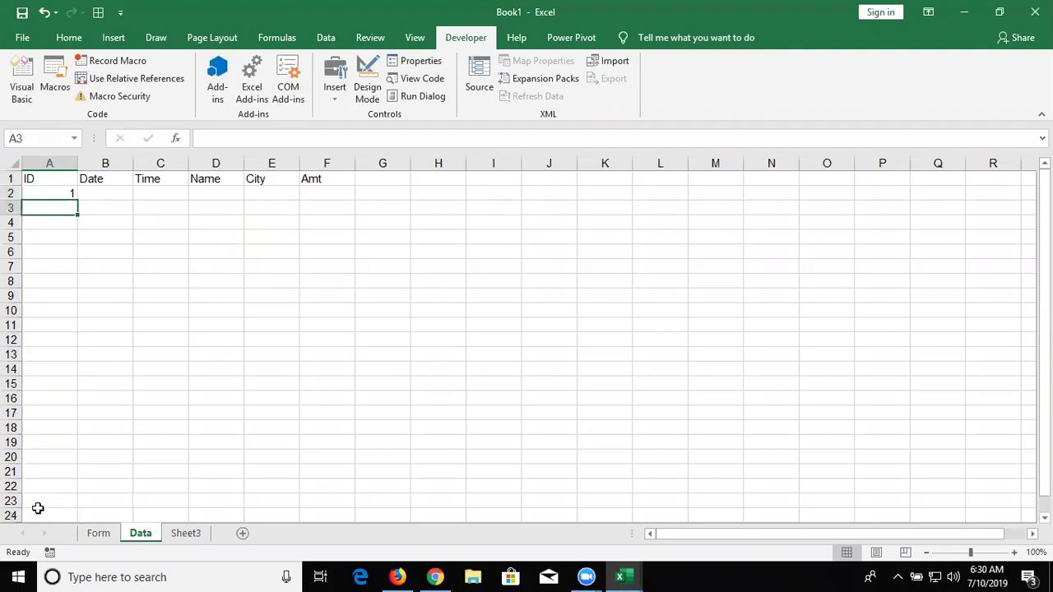
key("Up")
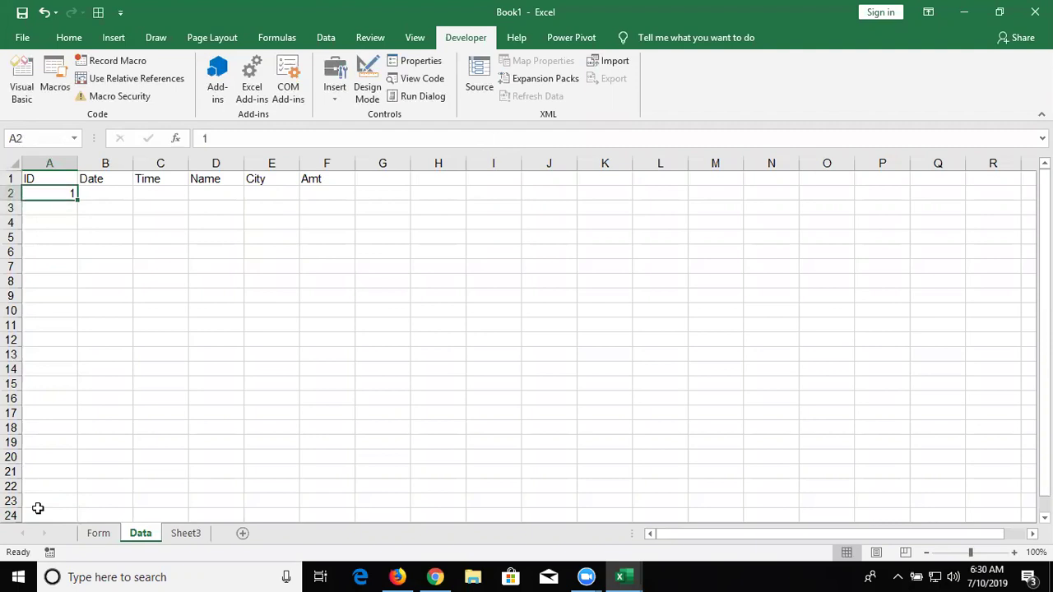
key("Right")
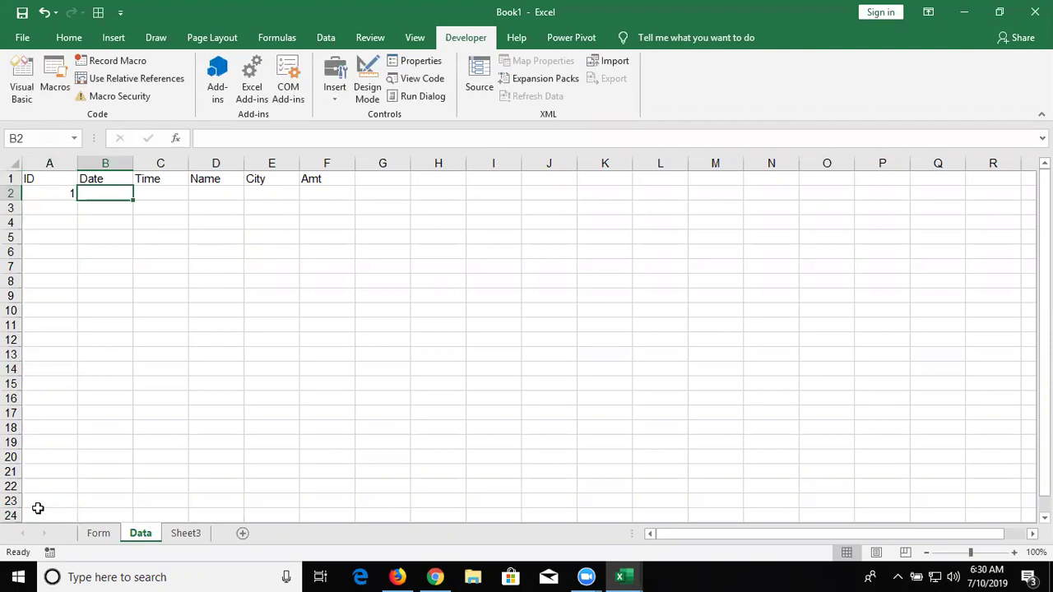
key("alt+F11")
Change the second write line to Offset(0, 1) and make the first line write ID + 1
left_click(473, 149)
key("shift+Left")
type("0")
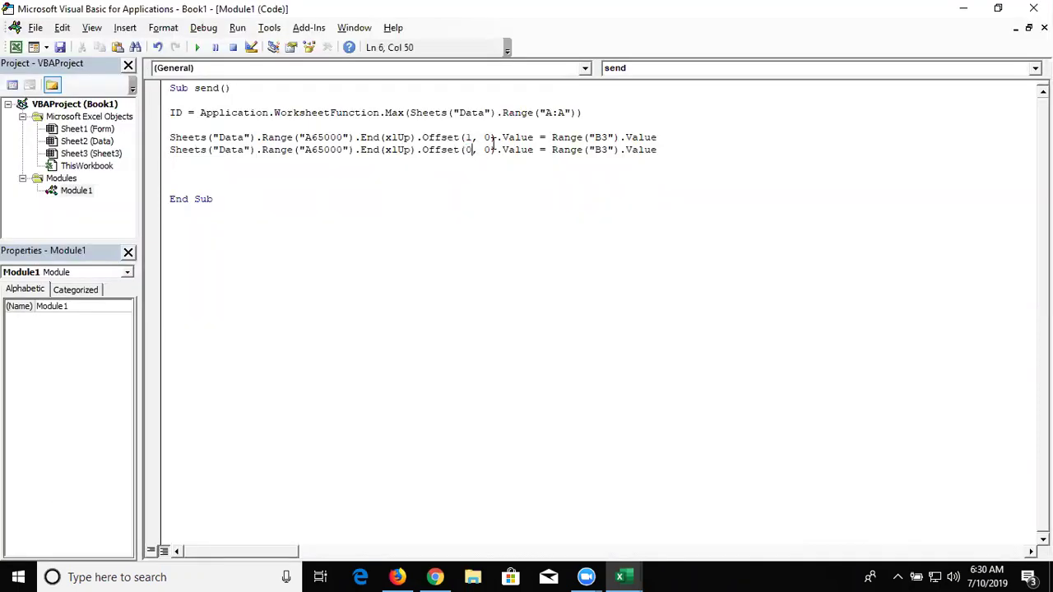
double_click(488, 150)
type("1")
left_click(606, 149)
key("BackSpace")
left_click_drag(658, 137, 551, 139)
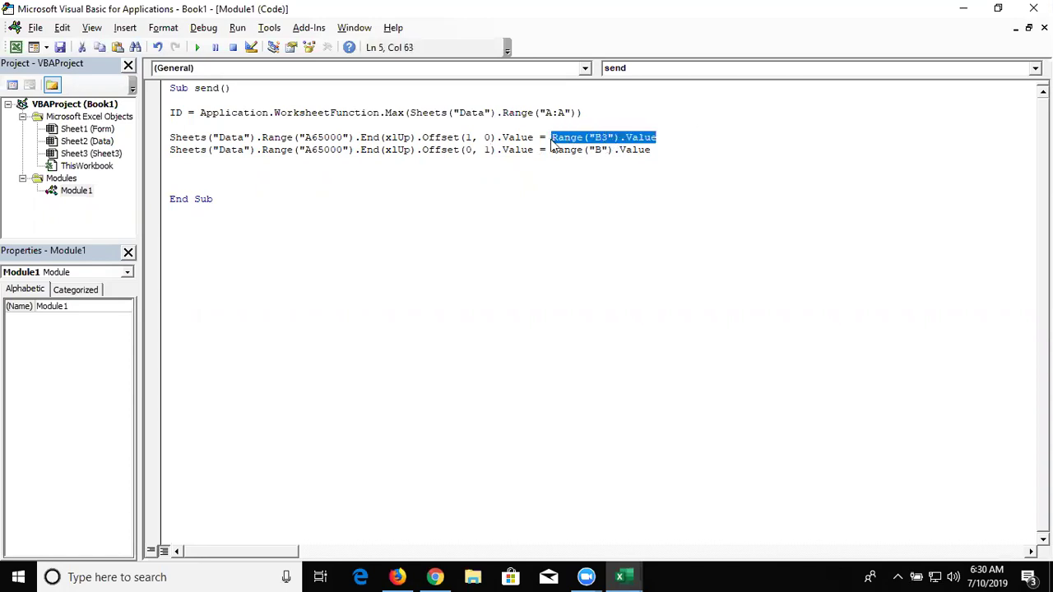
type("ID + 1")
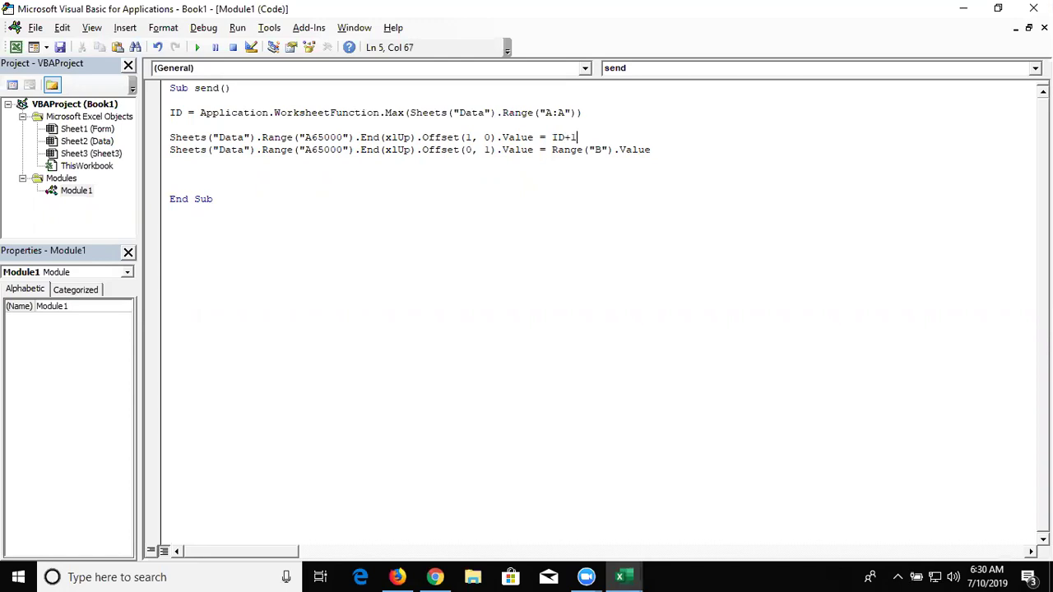
left_click(594, 186)
Make the second line write Date, duplicate that line, and return to Excel
left_click_drag(551, 149, 660, 149)
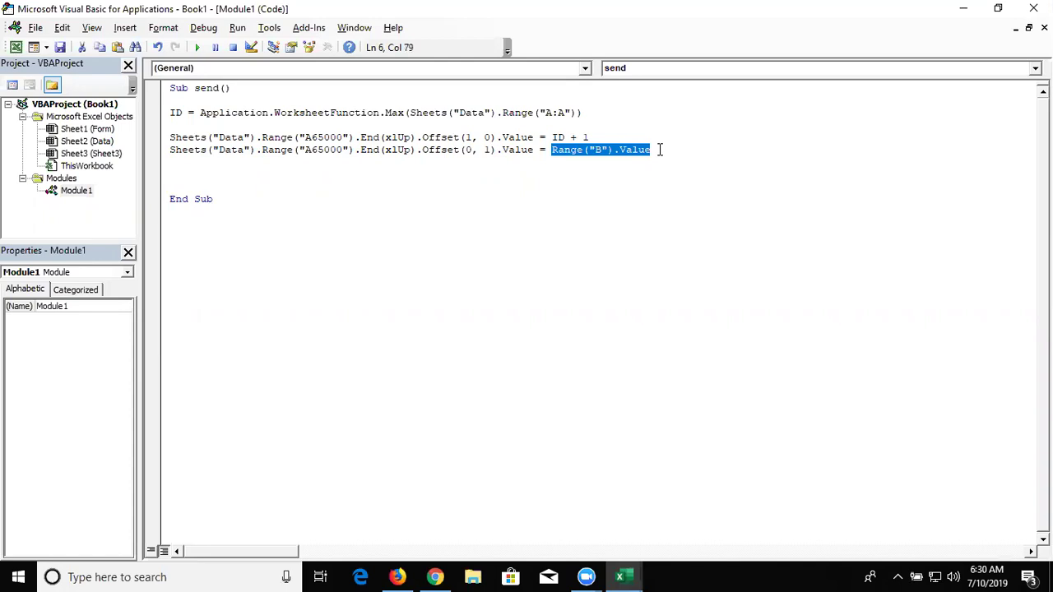
type("date")
key("Down")
key("Up")
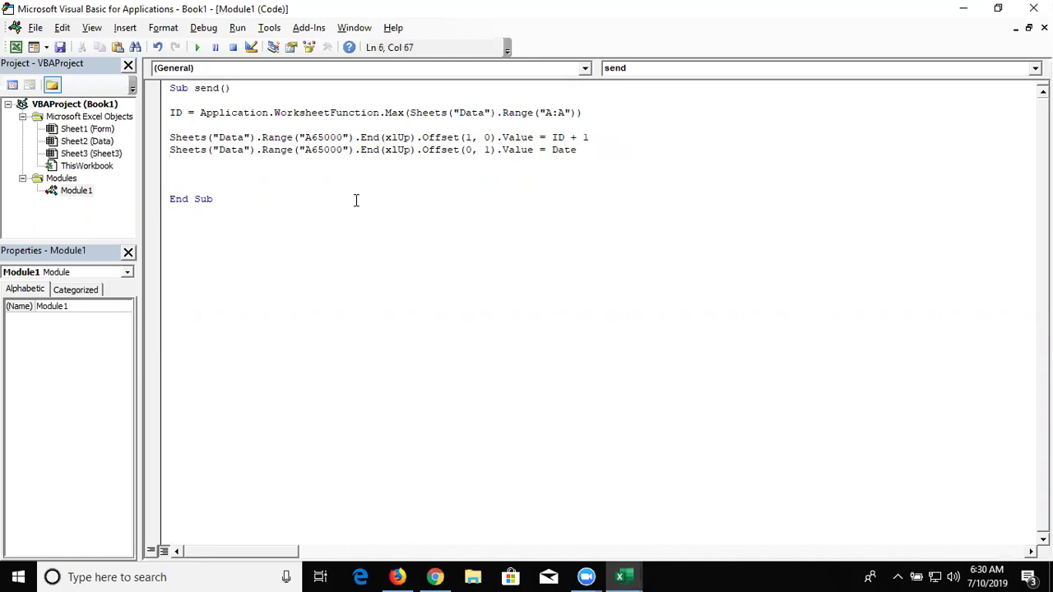
left_click(161, 151)
key("ctrl+c")
key("ctrl+v")
key("ctrl+v")
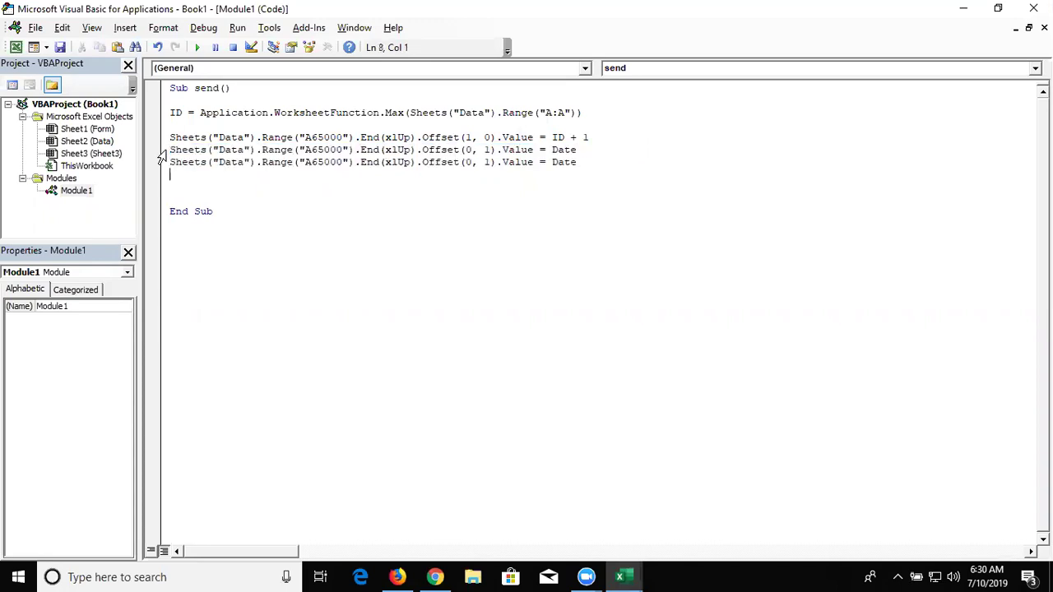
key("alt+F11")
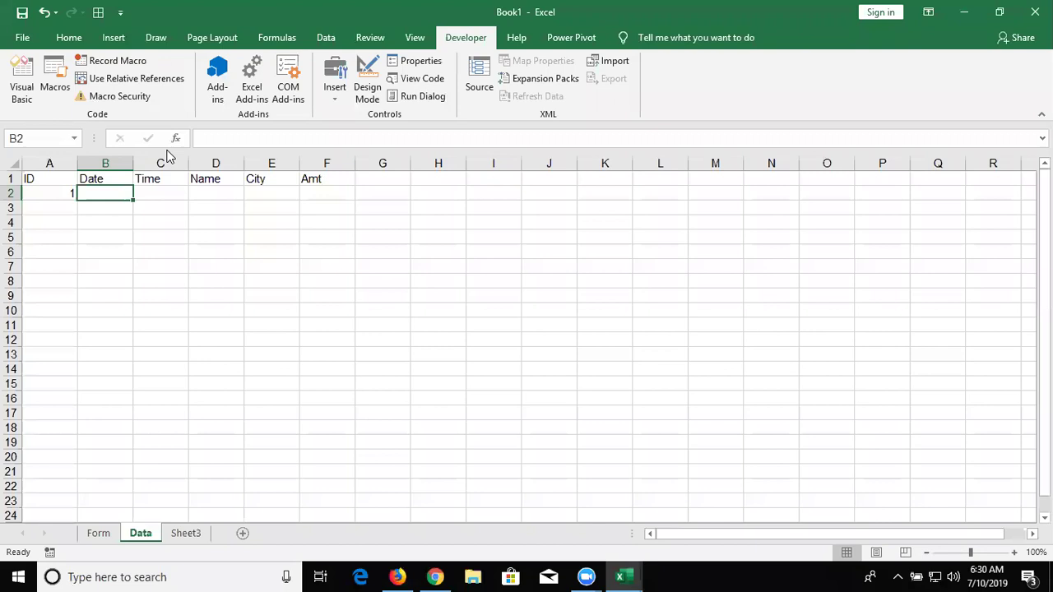
Test the date by inserting today's date 7/10/2019 into B2 of the Data sheet
key("ctrl+semicolon")
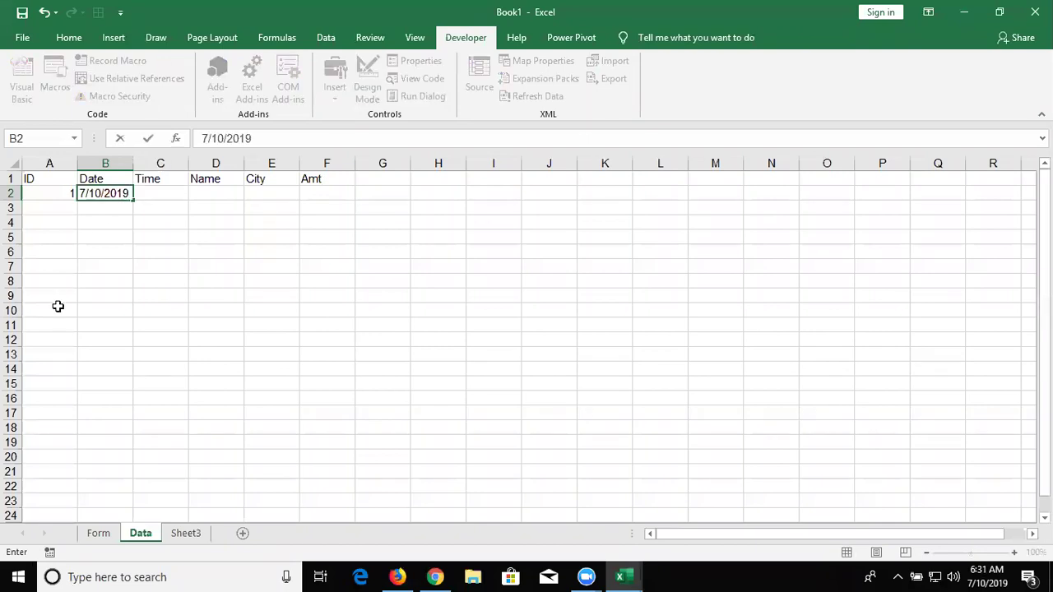
left_click(45, 342)
left_click(46, 512)
key("ctrl+Up")
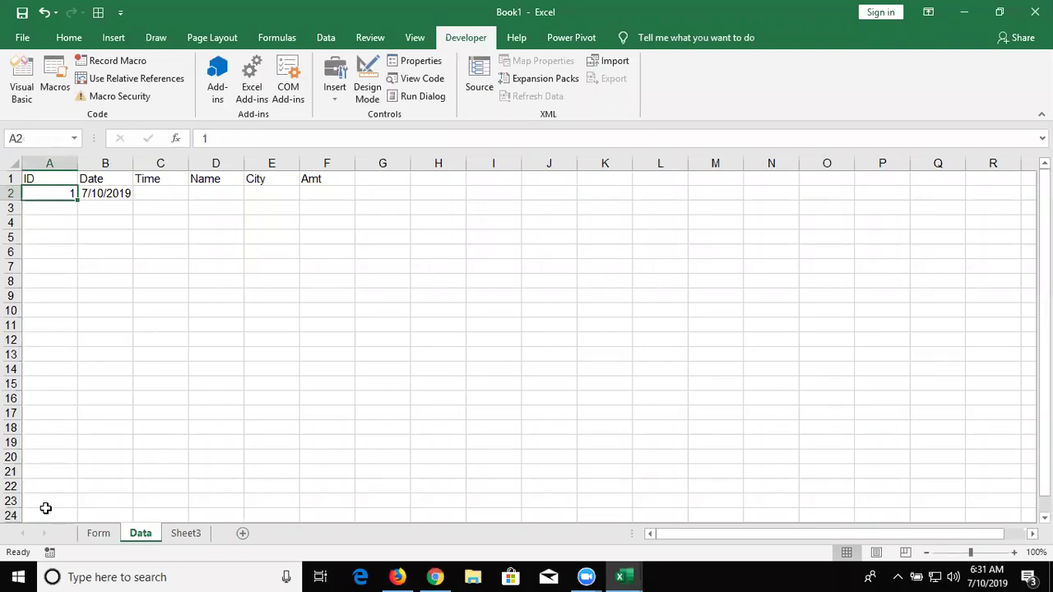
key("Right")
key("Right")
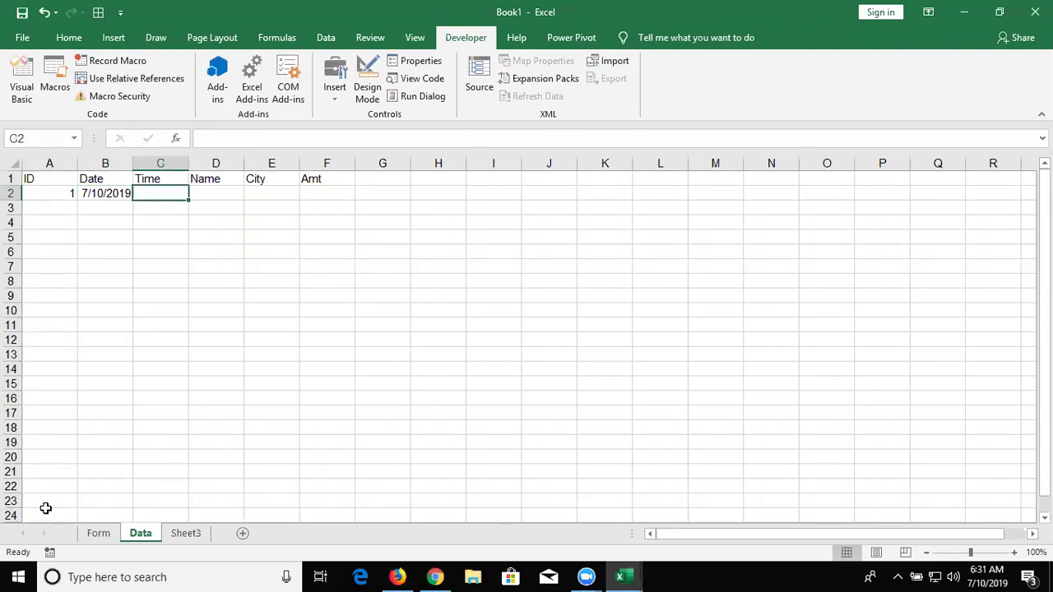
key("alt+F11")
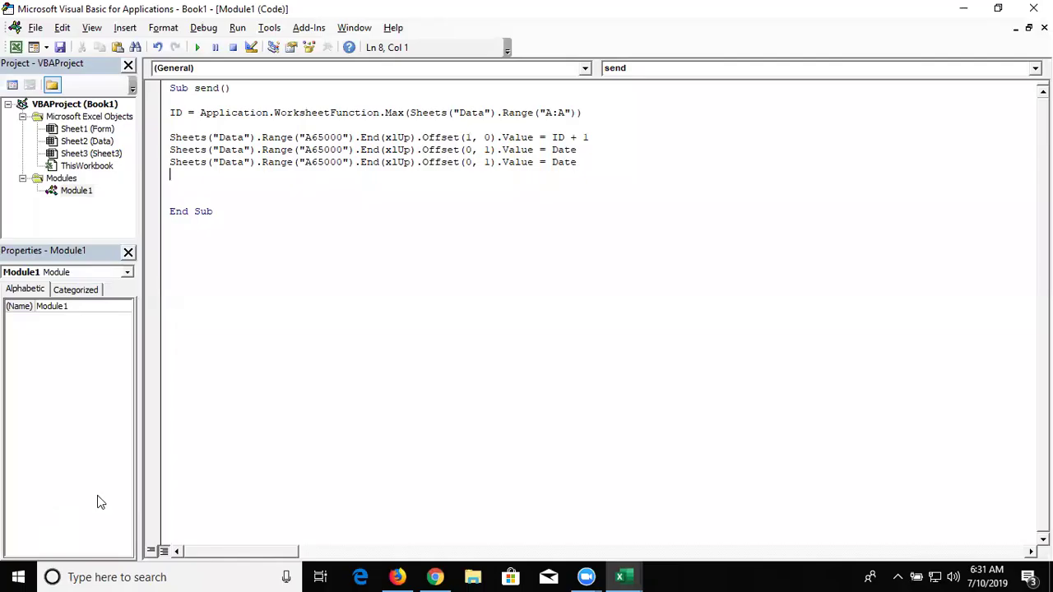
Change the third write line to Offset(0, 2) and have it write Now instead of Date
left_click(486, 161)
double_click(487, 161)
type("2")
double_click(559, 162)
type("now")
left_click(170, 175)
Enter the test formula =NOW() in cell I3 of the Data sheet
left_click(552, 162)
key("alt+F11")
left_click(517, 207)
type("=")
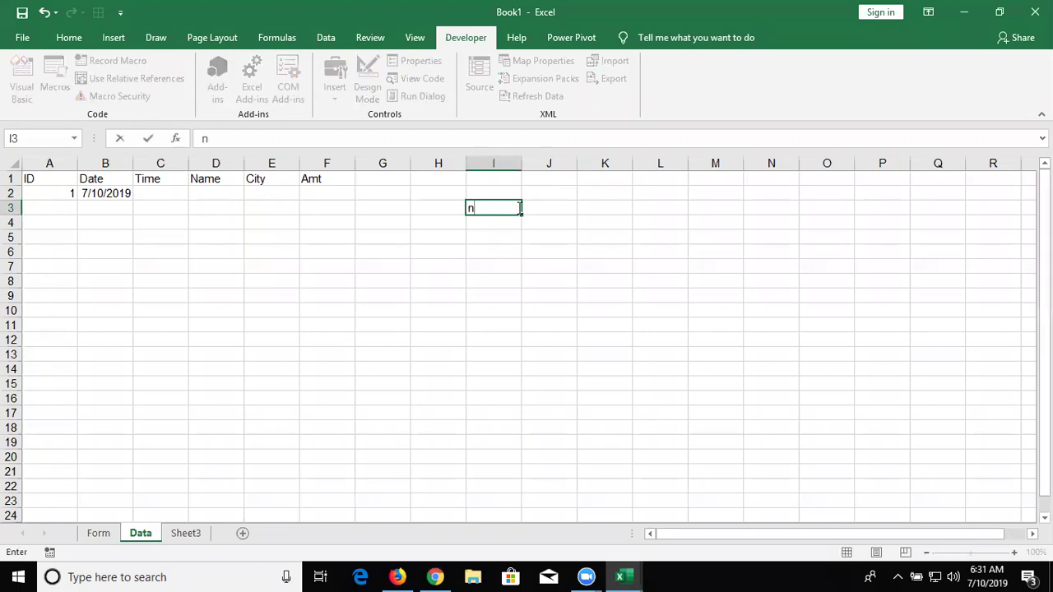
type("now")
key("Tab")
type(")")
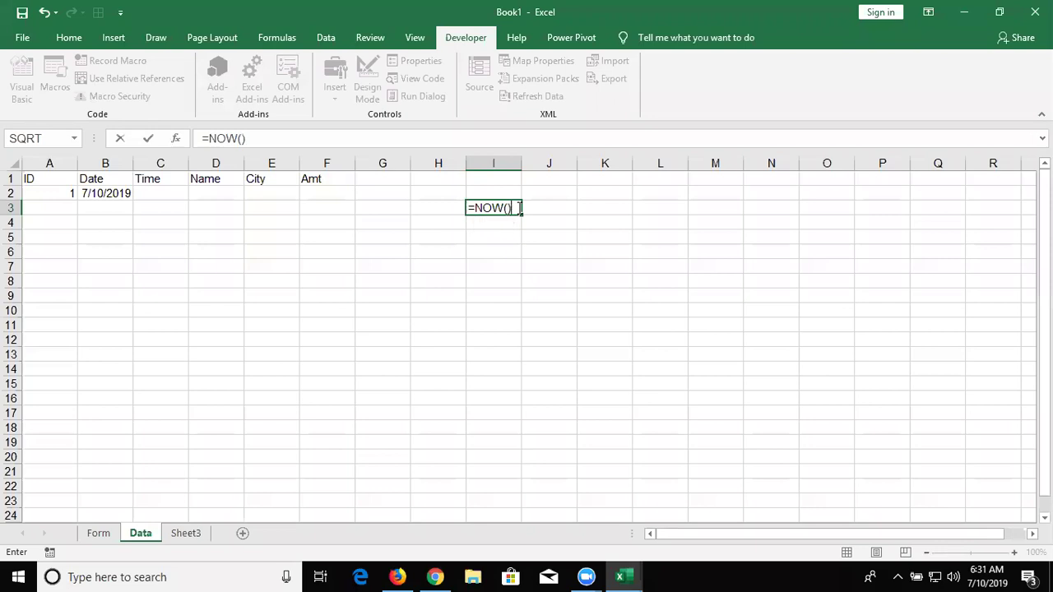
key("Return")
Enter =TEXT(I3,"H:M:S") in I4 and compare it with the NOW result
type("=")
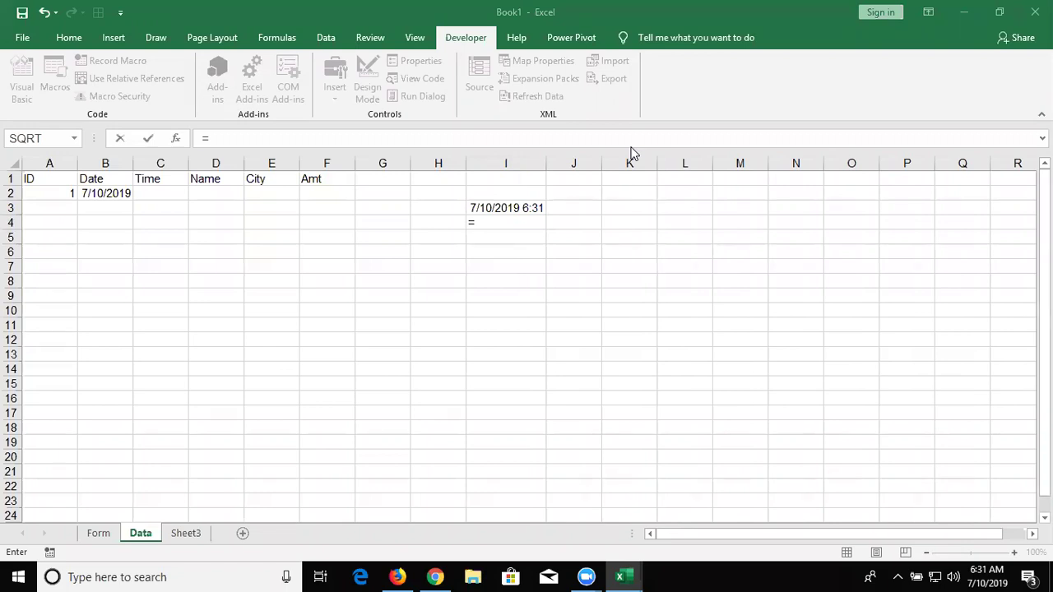
left_click(517, 223)
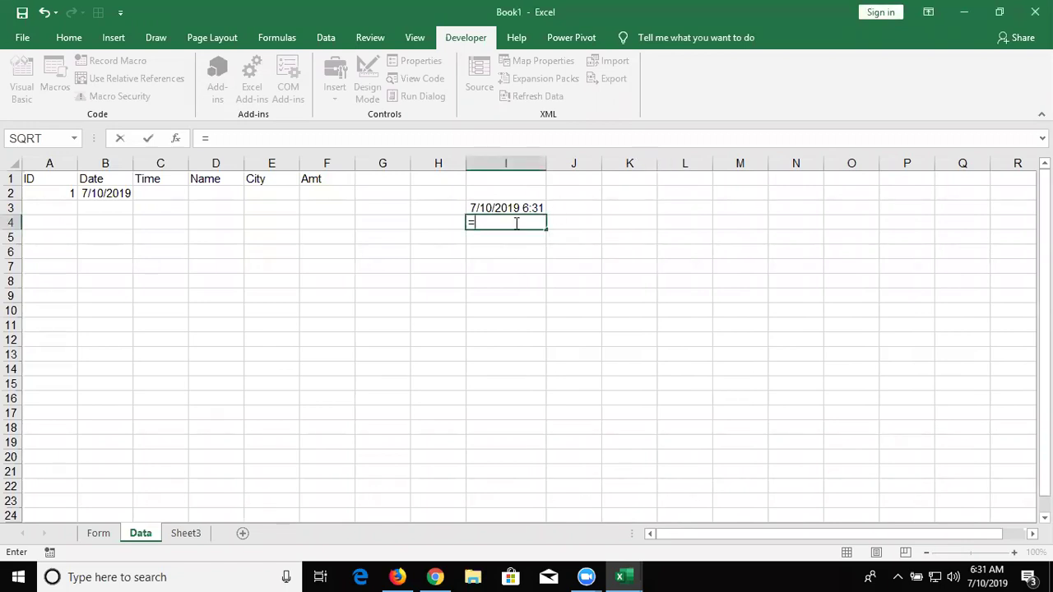
type("tex")
key("Tab")
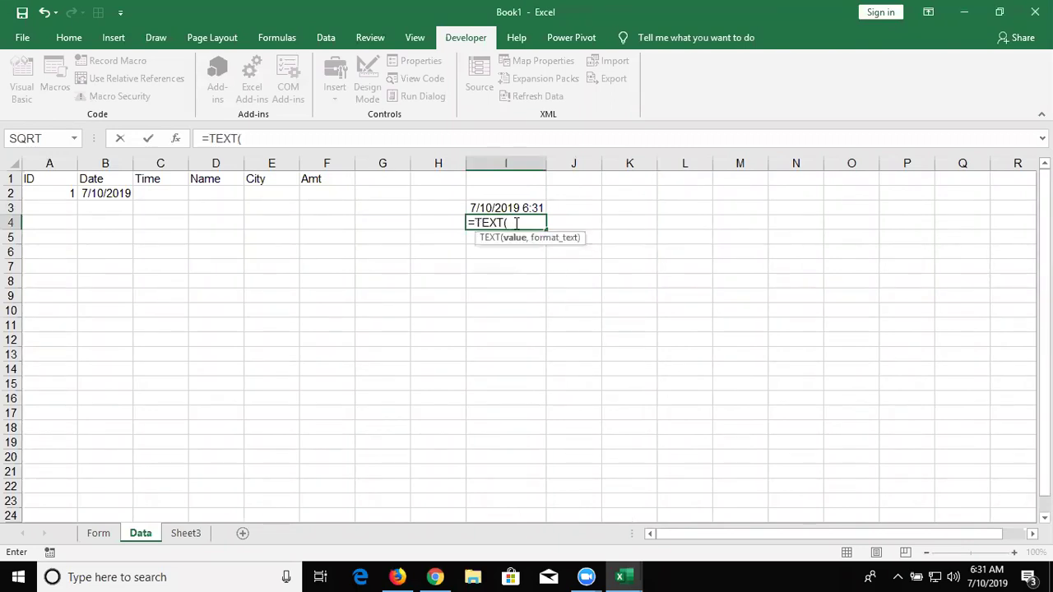
key("Up")
type(",")
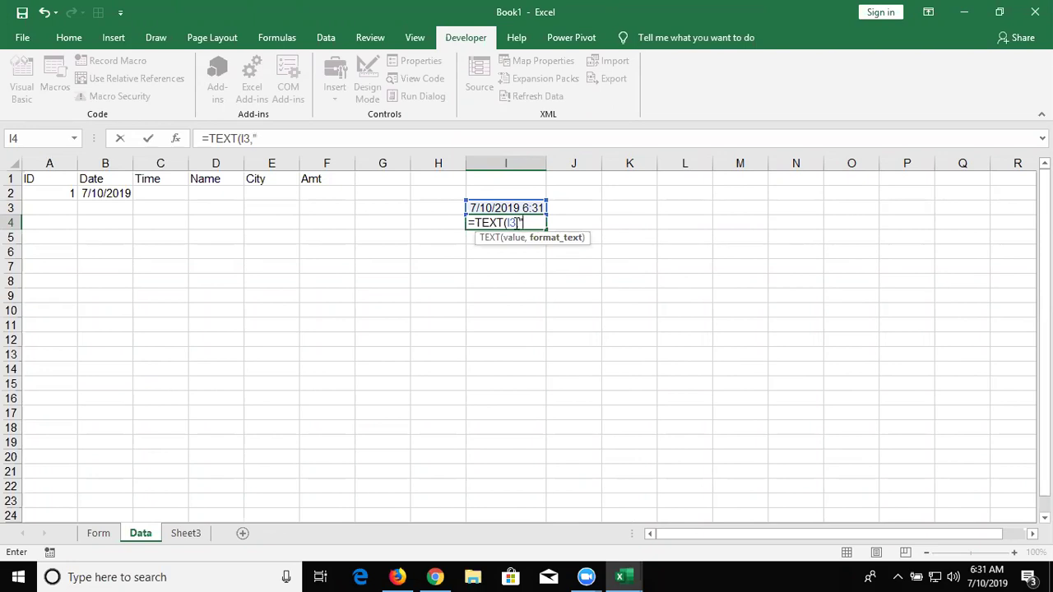
type("\"H")
type(":M")
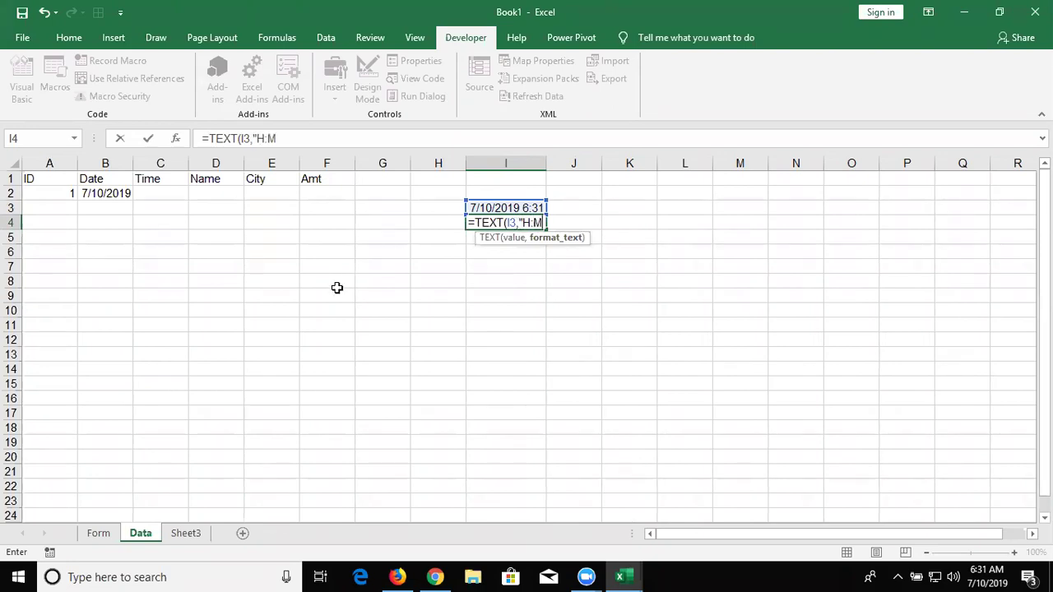
type(":")
type("S\")")
key("Return")
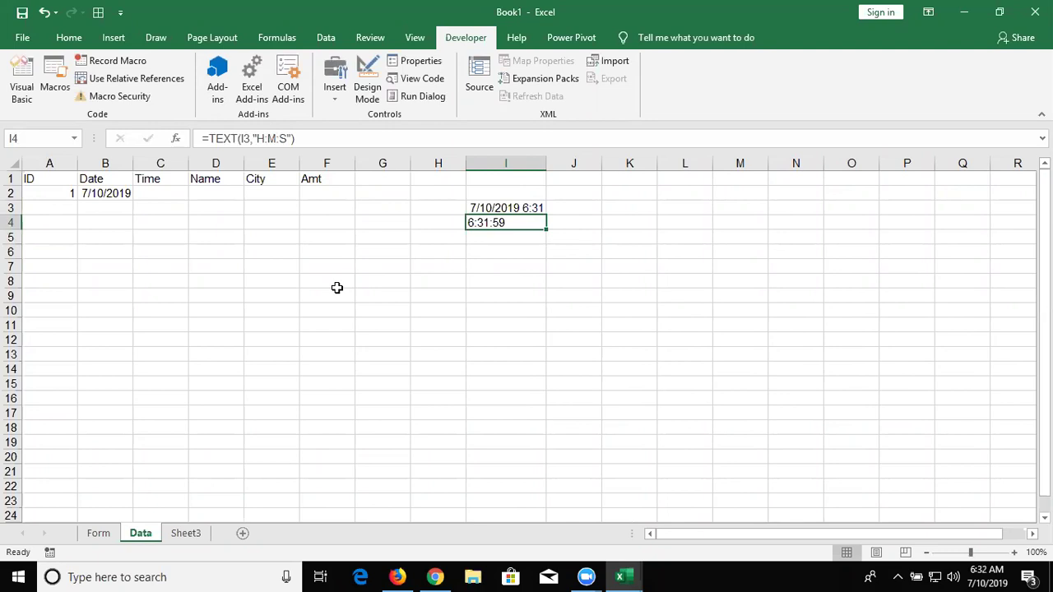
key("Up")
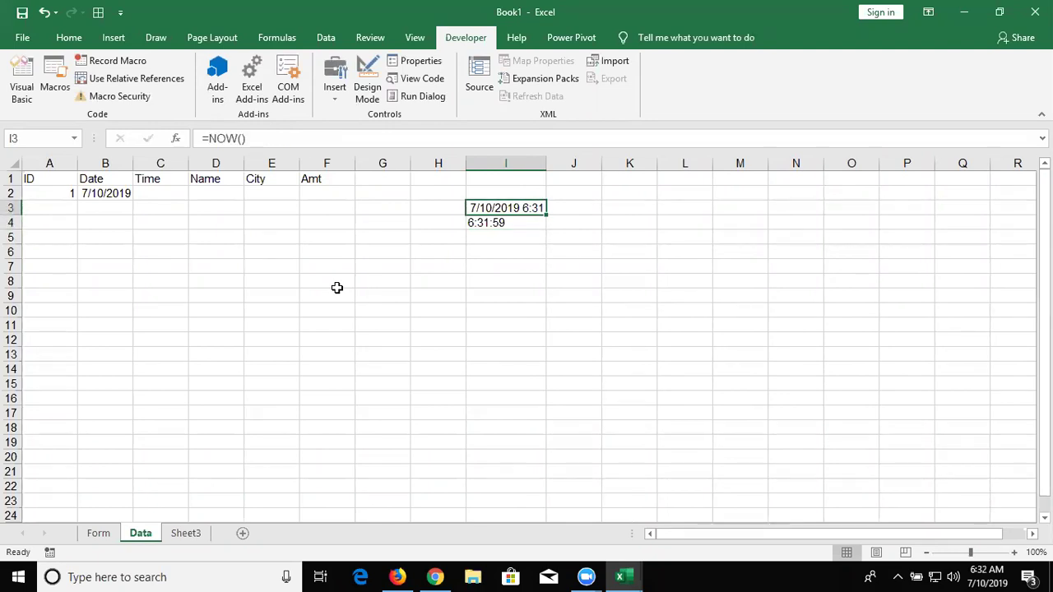
key("Down")
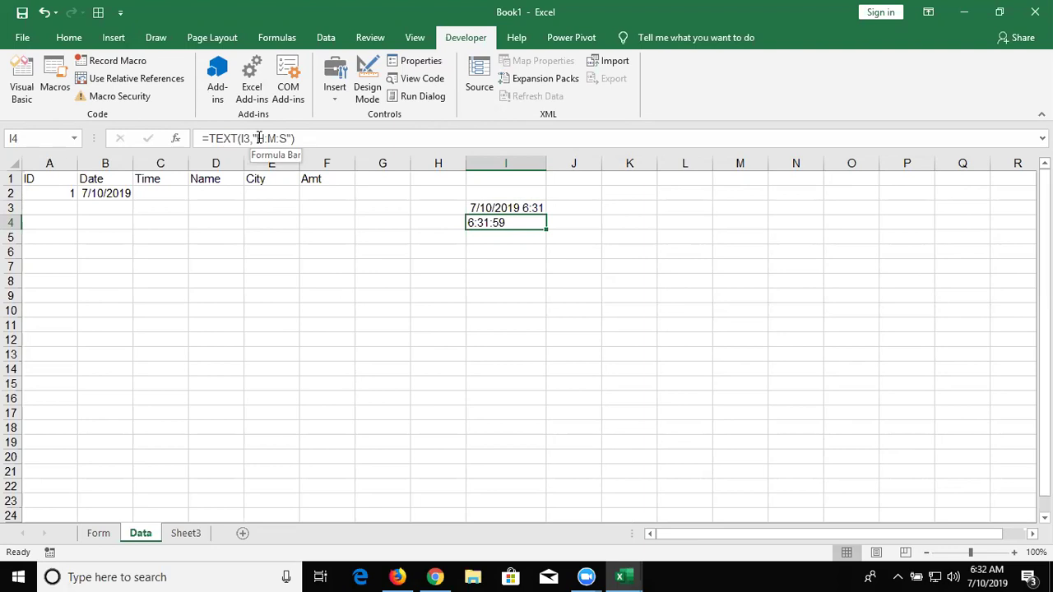
Clear the test formulas from I3:I4
key("Up")
key("shift+Down")
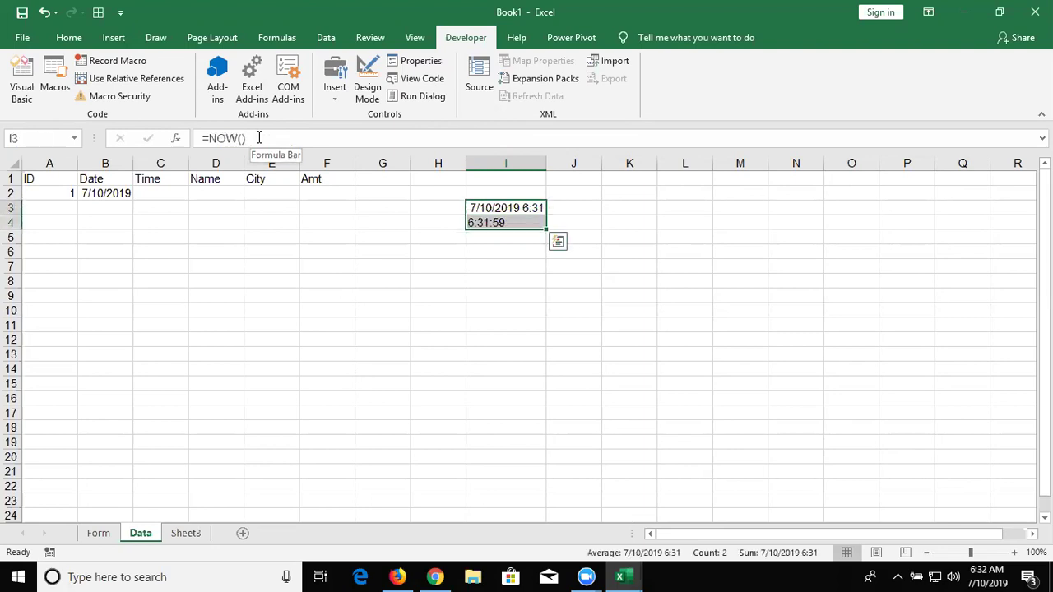
key("Delete")
key("alt+F11")
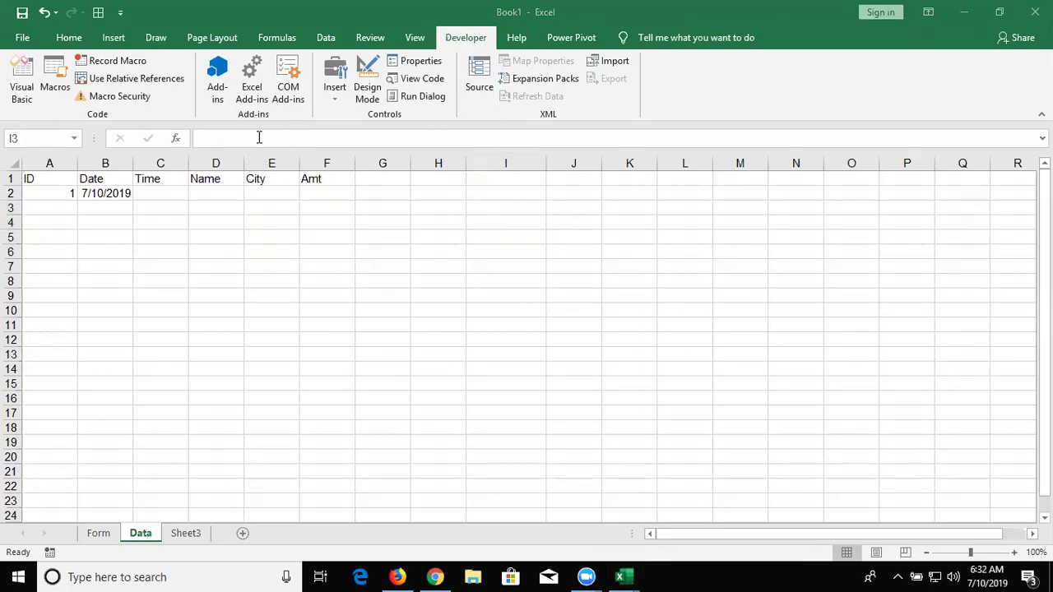
Wrap the third line's Now as Format(Now, "H:M:S"), then select the ID line
key("alt+Tab")
key("alt+Tab")
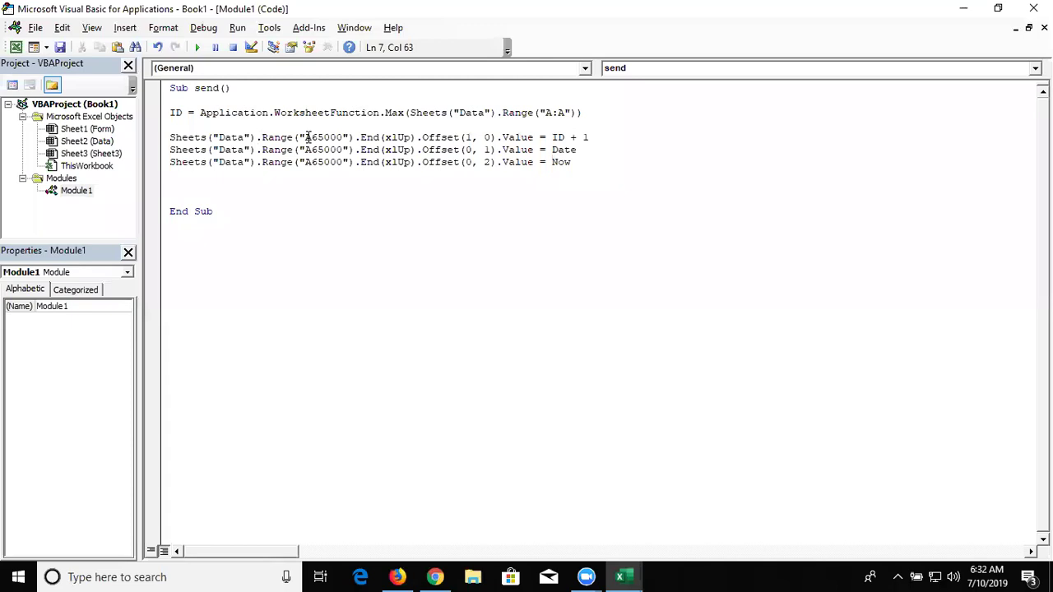
type("format(")
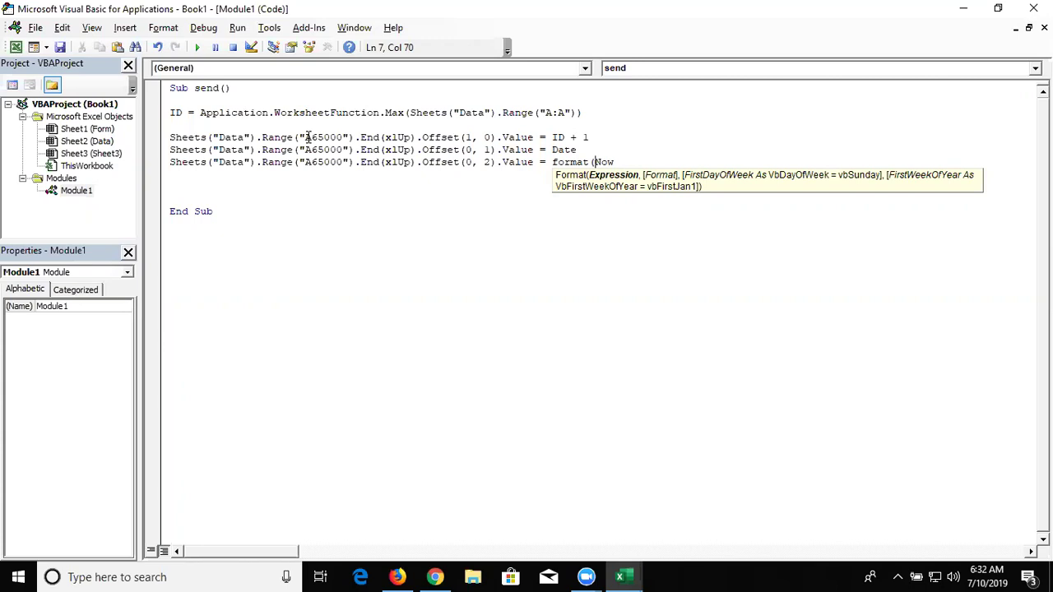
type(", \"H:M:S\")")
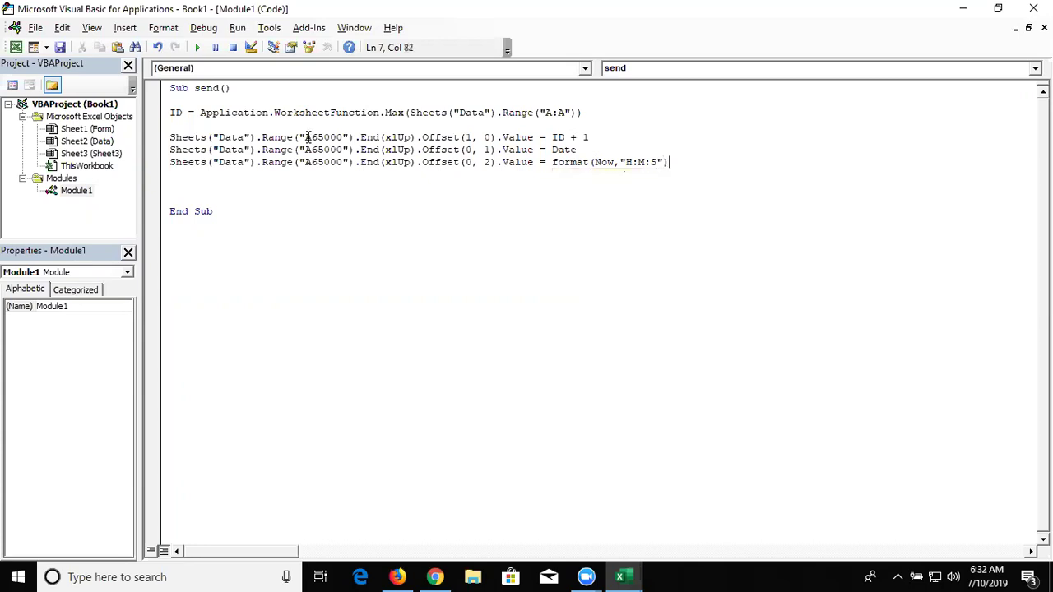
left_click(303, 185)
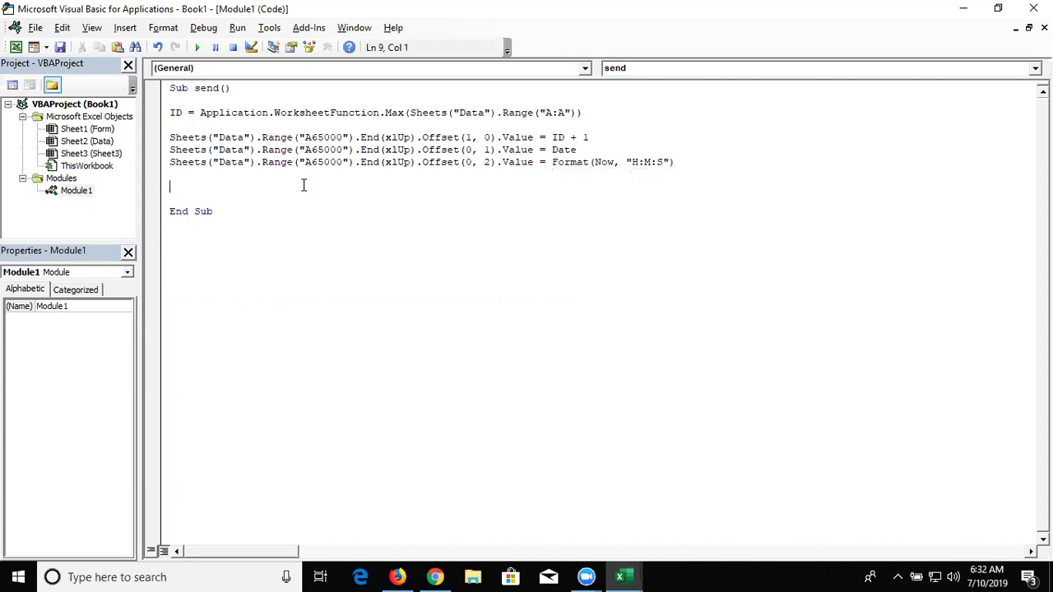
left_click(170, 118)
key("Up")
key("shift+Down")
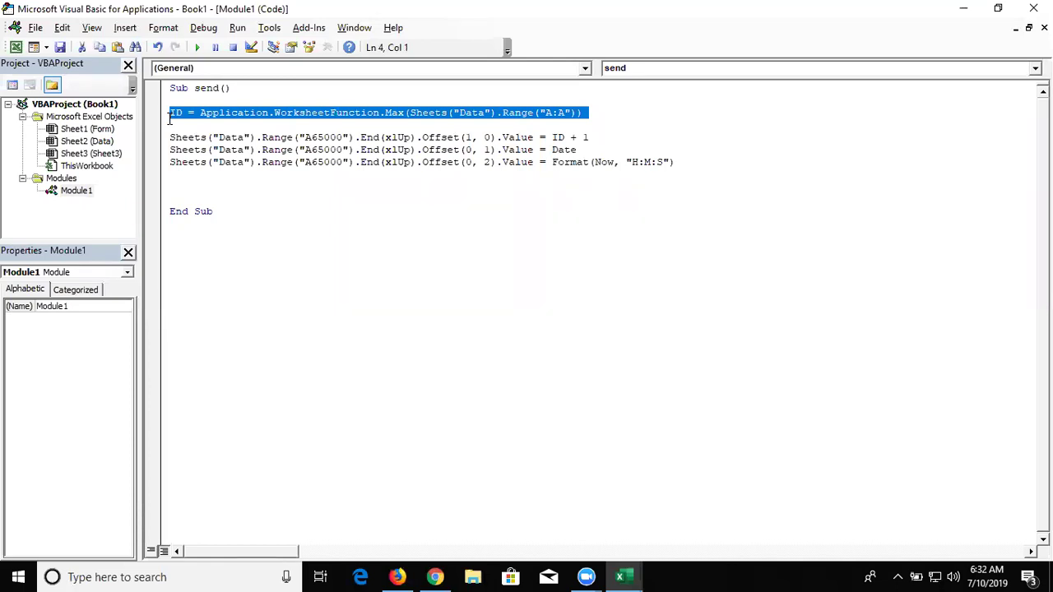
Step through the send macro's ID line and move down to the Date line
left_click(169, 119)
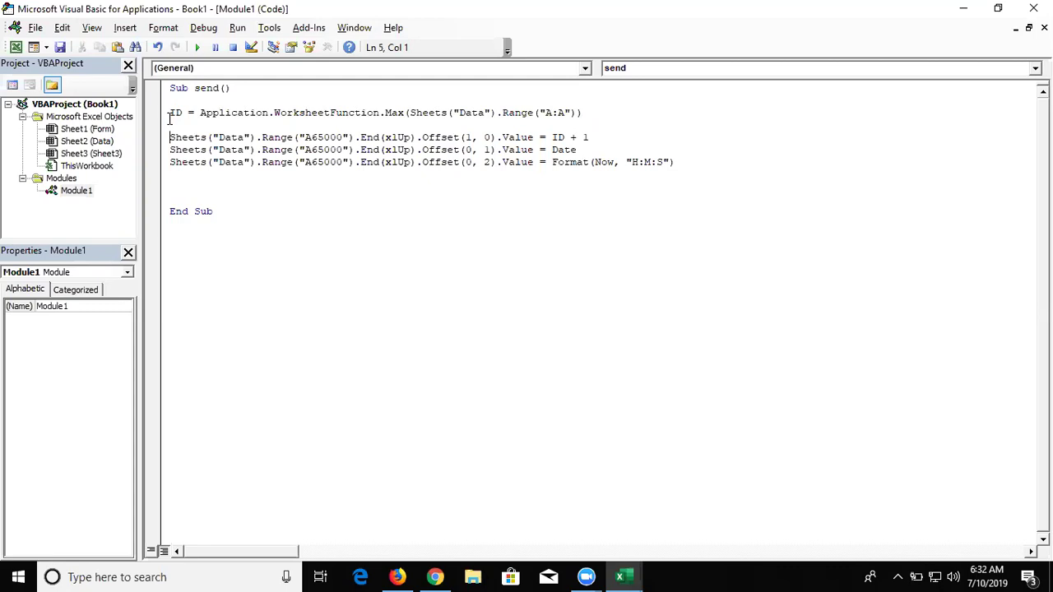
key("Right")
key("Right")
key("Right")
key("Right")
key("Right")
key("Right")
key("Right")
key("Right")
key("Right")
key("Right")
key("Right")
key("Right")
key("Right")
key("Right")
key("Right")
key("Right")
key("Right")
key("Right")
key("Right")
key("Right")
key("Right")
key("Right")
key("Right")
key("Right")
key("Right")
key("Right")
key("Right")
key("Right")
key("Right")
key("Right")
key("shift+Right")
key("shift+Right")
key("shift+Right")
key("shift+Right")
key("shift+Right")
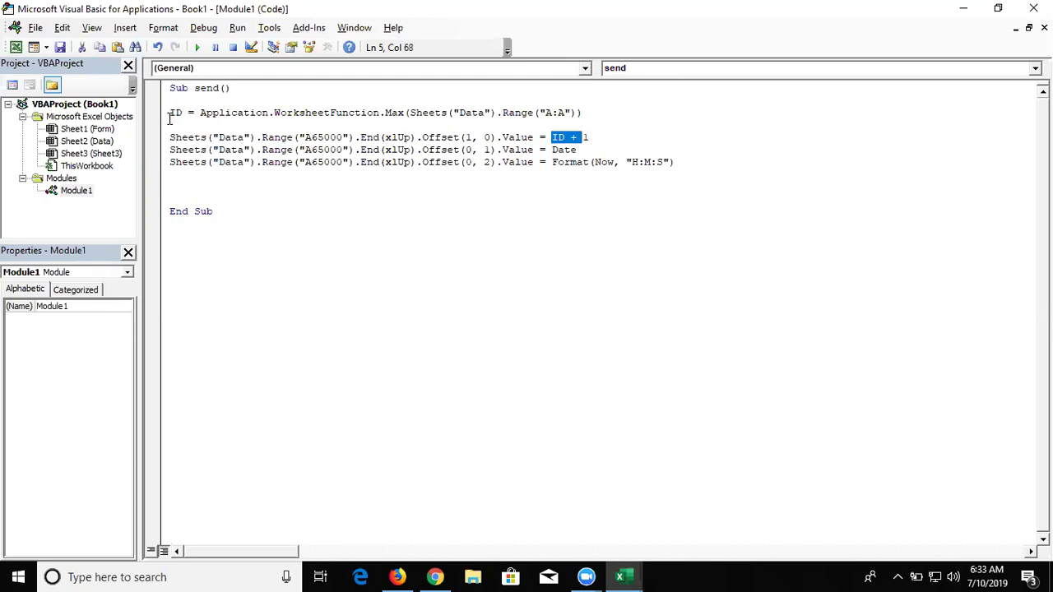
key("Down")
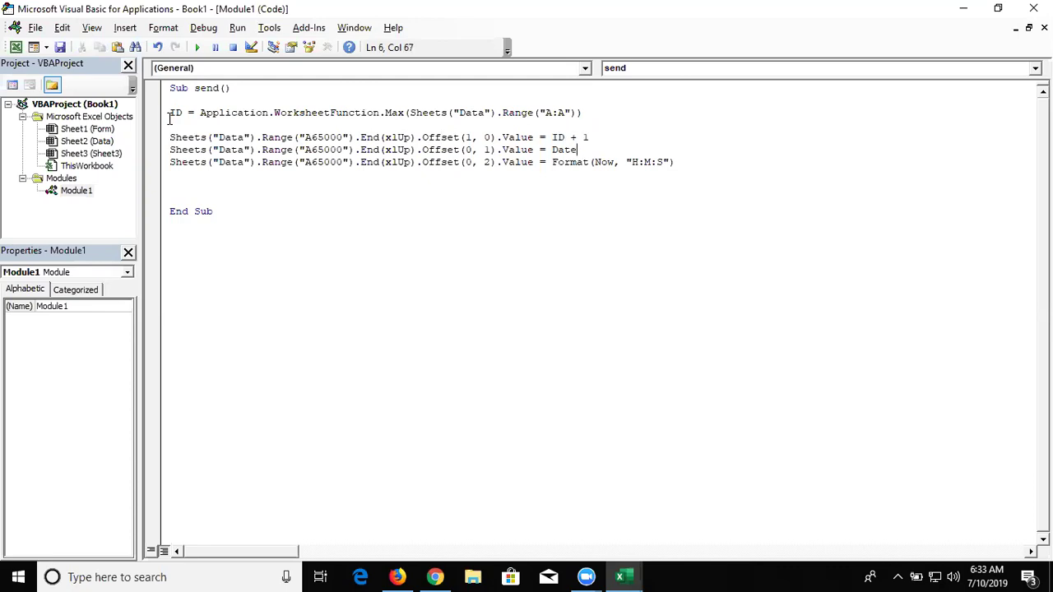
In Excel's Data sheet, confirm ID 1 in A2 and 7/10/2019 in B2
key("alt+Tab")
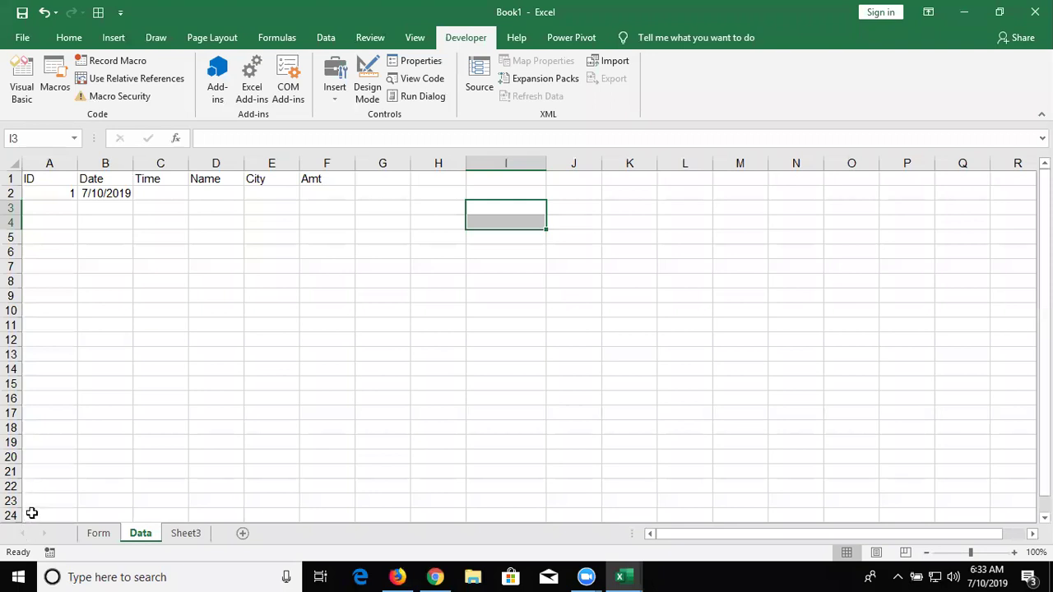
left_click(31, 514)
key("ctrl+Up")
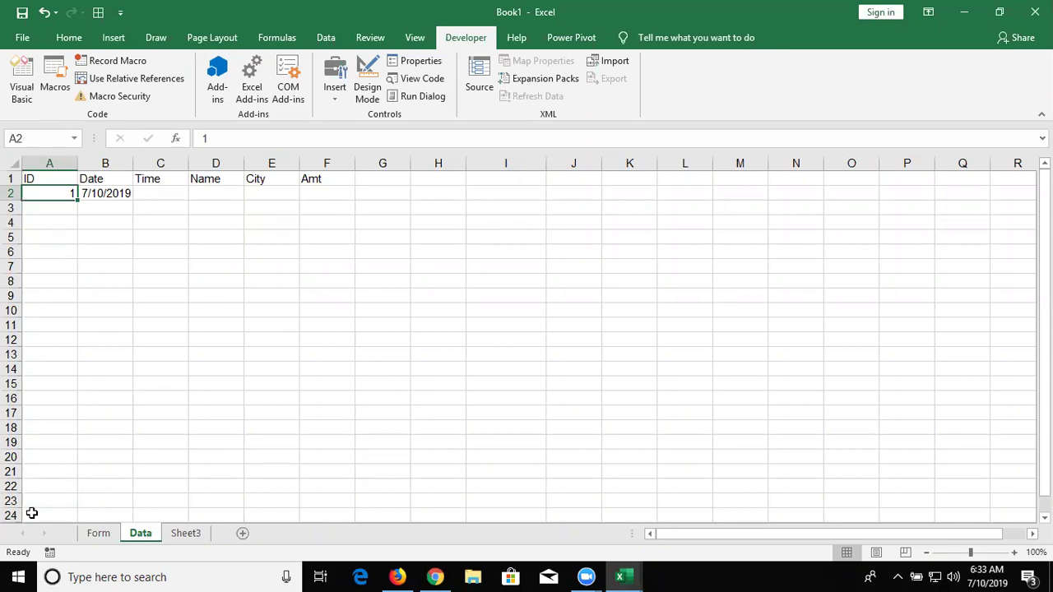
key("Right")
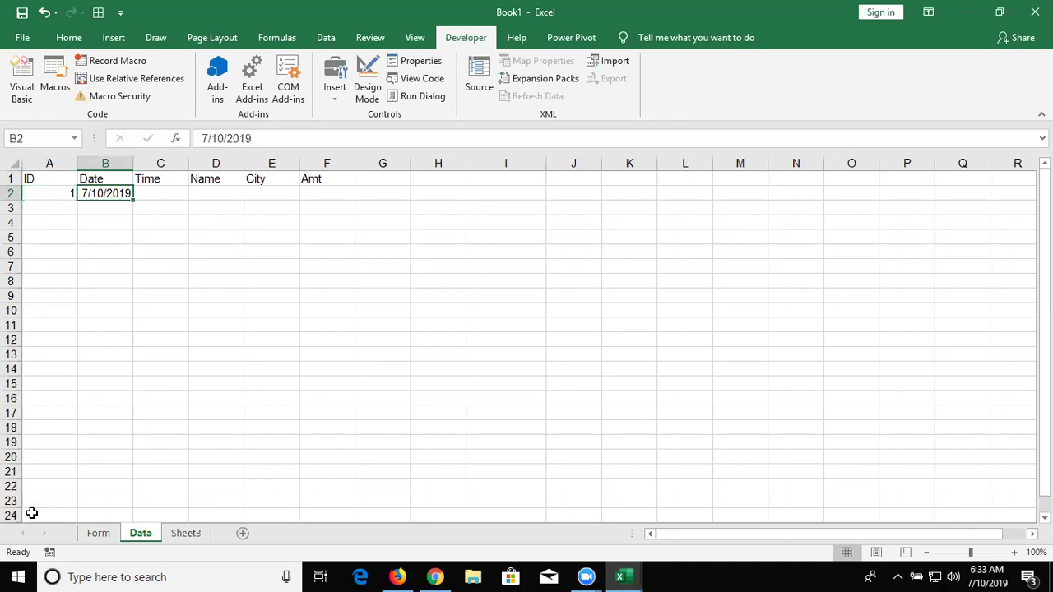
Back in the editor, review the Date line's Offset(0, 1).Value, then return to Excel
key("alt+F11")
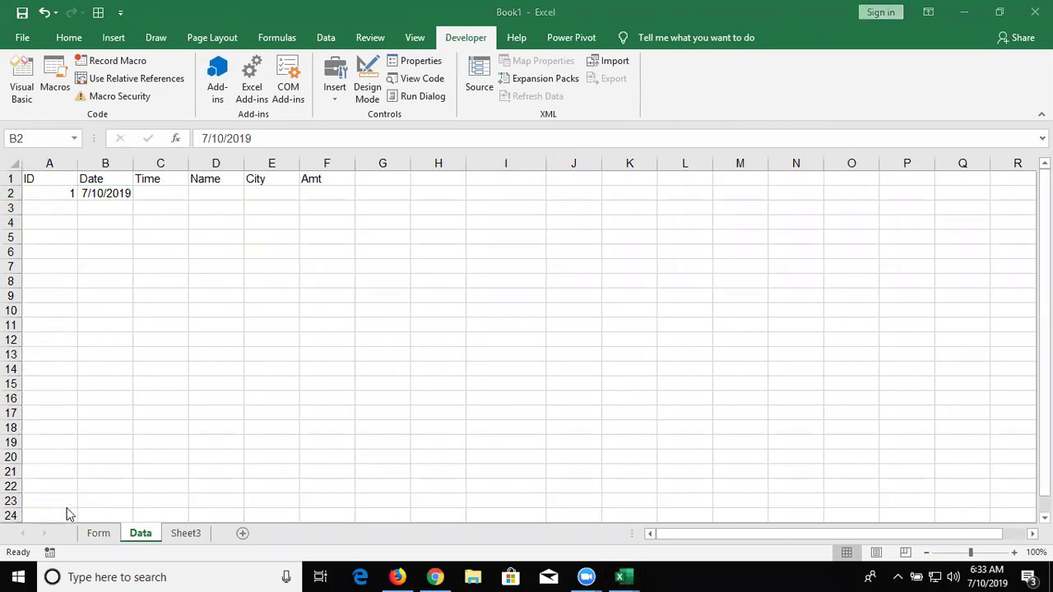
key("alt+Tab")
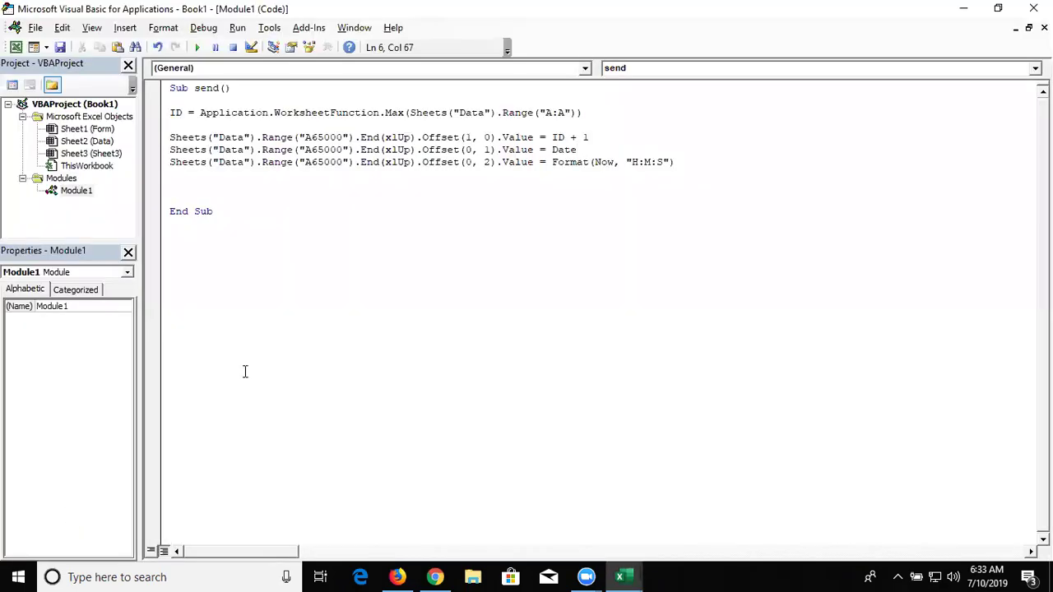
double_click(467, 151)
left_click(483, 150)
left_click(517, 150)
left_click(564, 150)
left_click(207, 173)
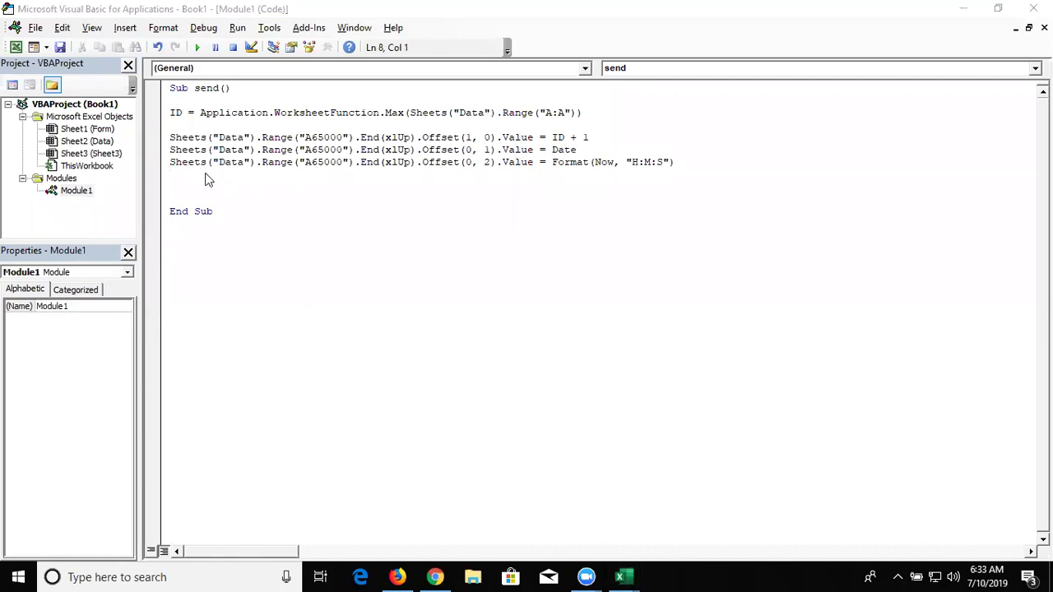
key("alt+Tab")
key("Tab")
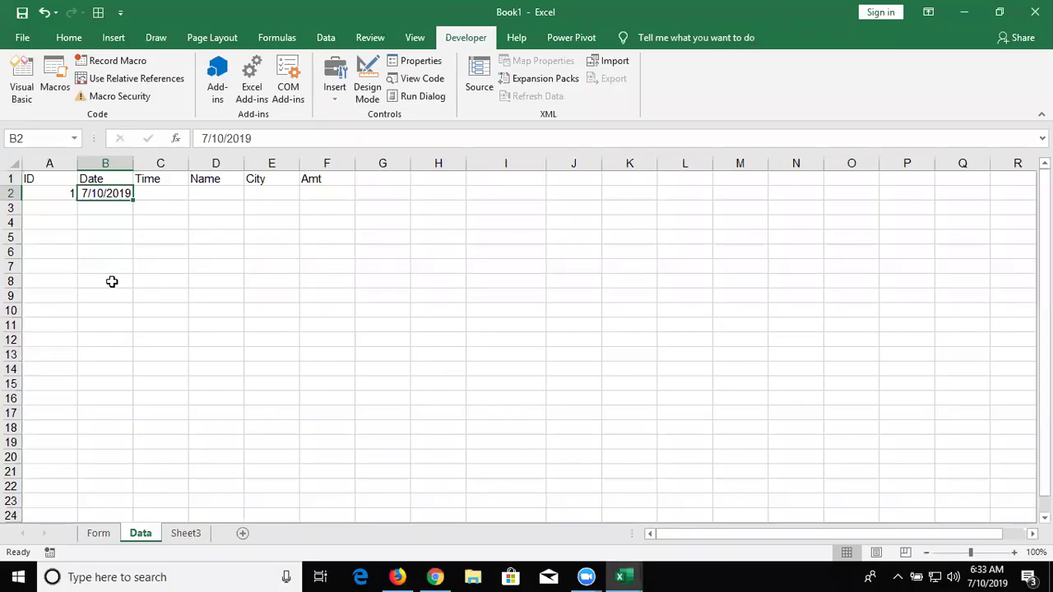
Stamp the current time, 6:33 AM, into C2 with Ctrl+Shift+;, then return to the VBA editor
left_click(54, 515)
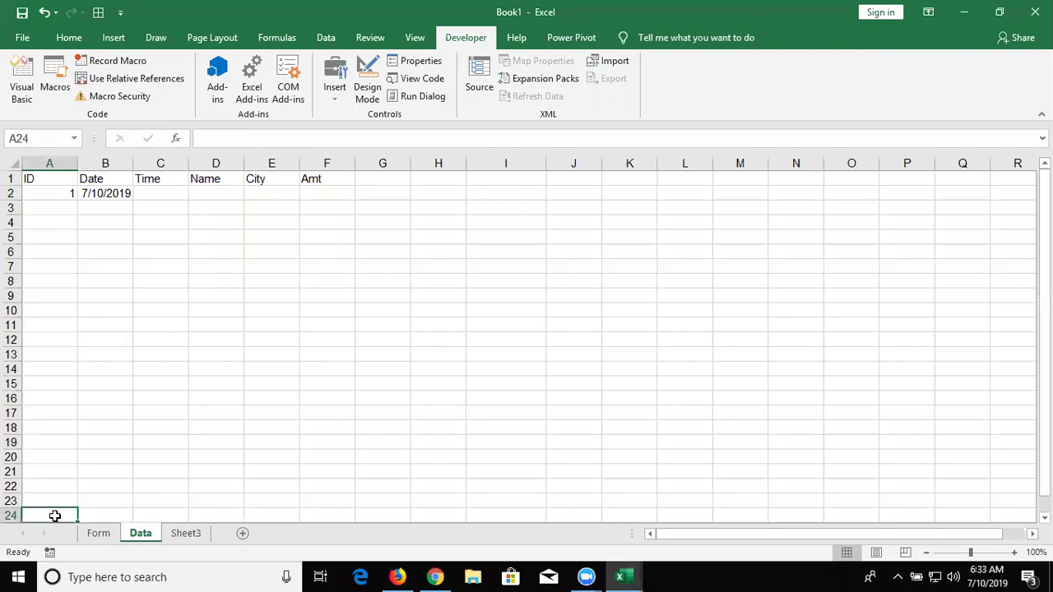
key("ctrl+Up")
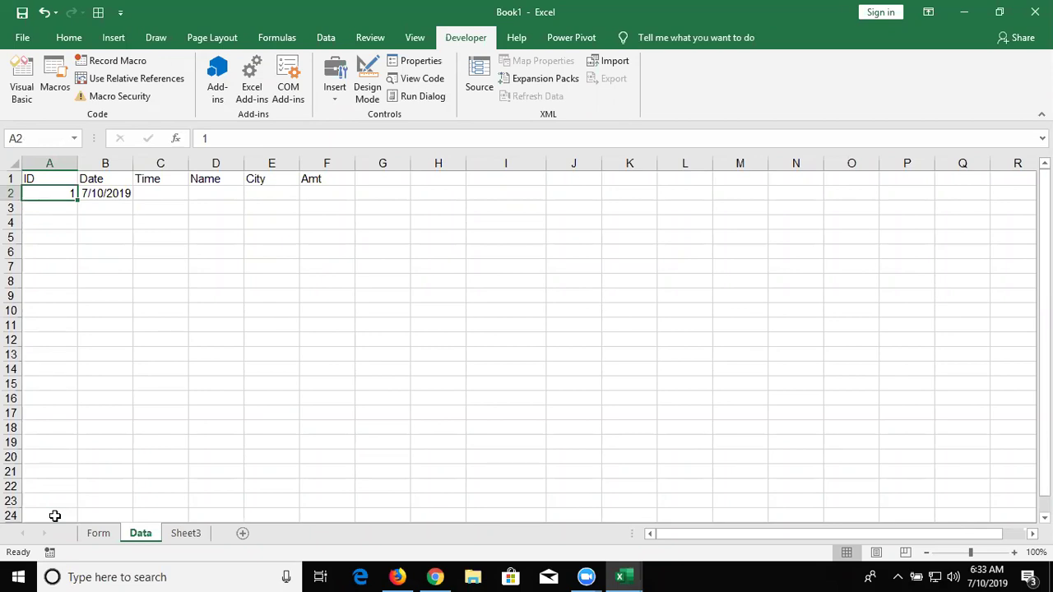
key("Tab")
key("Tab")
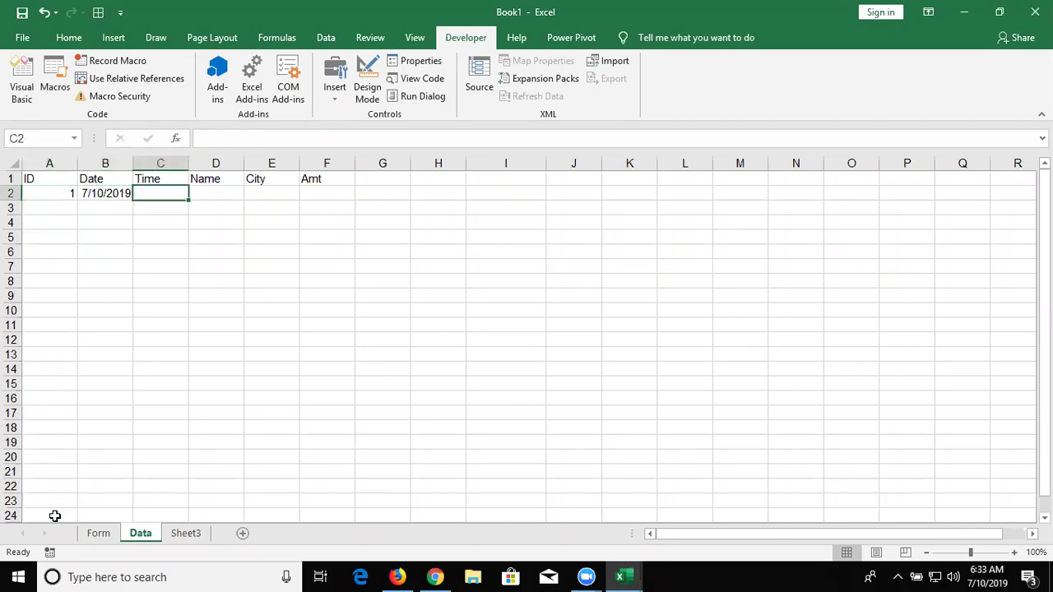
key("ctrl+shift+semicolon")
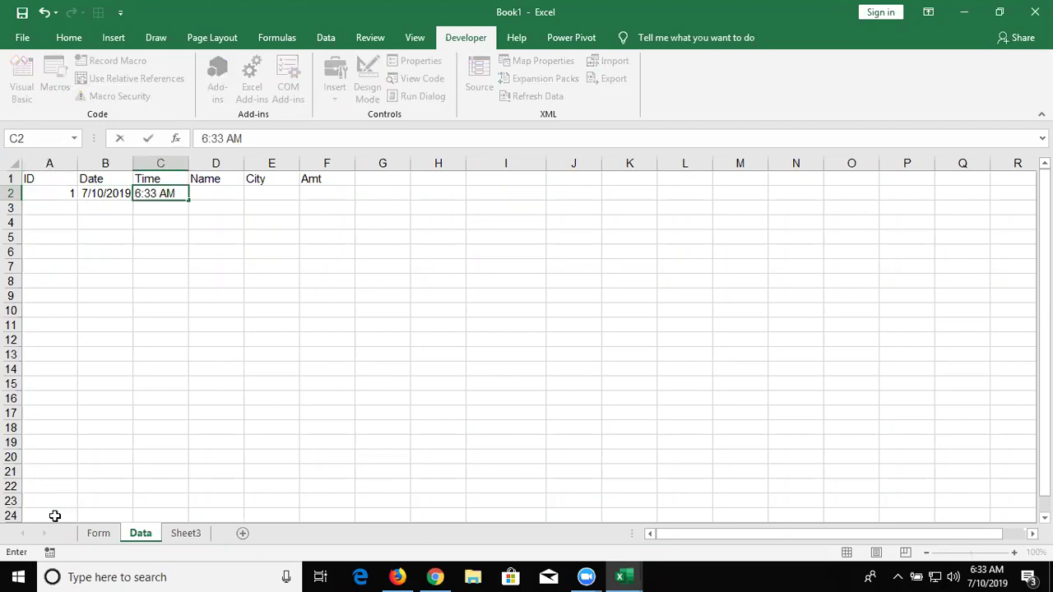
key("Tab")
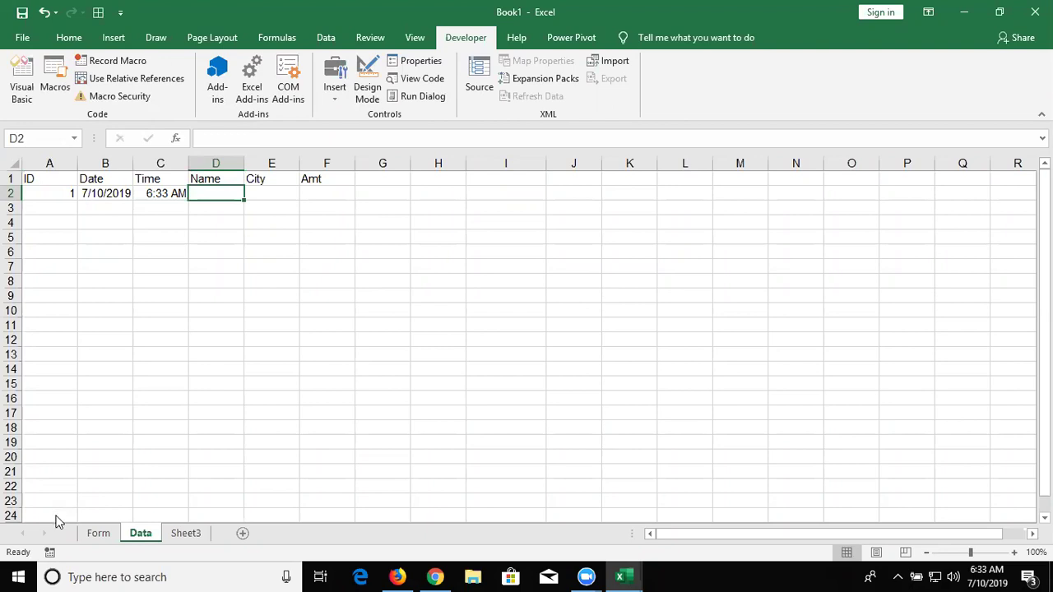
key("alt+F11")
key("alt+Tab")
key("alt+Tab")
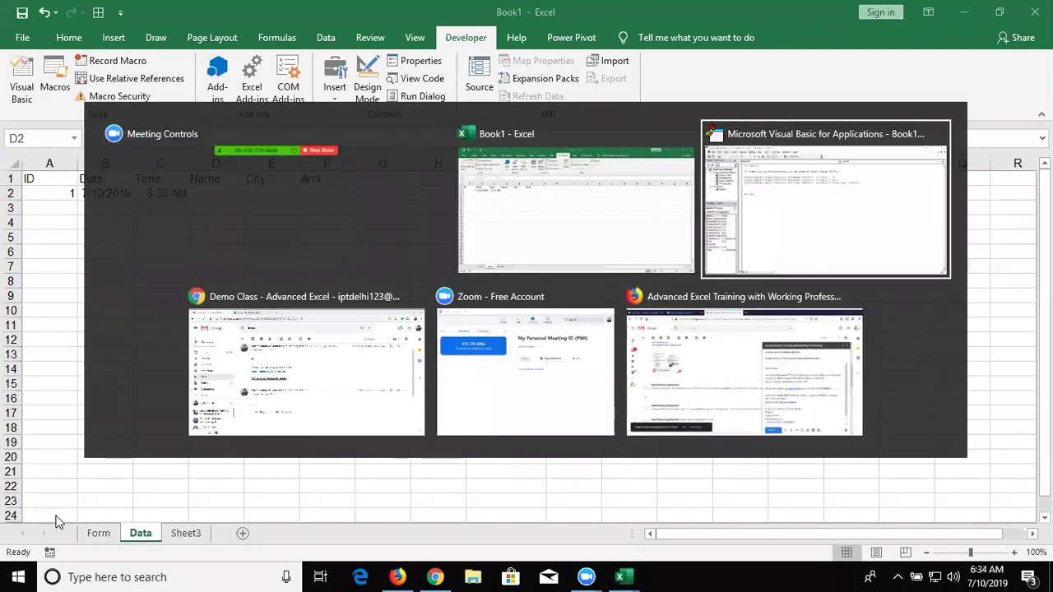
Duplicate the time-stamp line and change its offset to Offset(0, 3)
key("shift+Down")
key("ctrl+x")
key("ctrl+v")
key("ctrl+v")
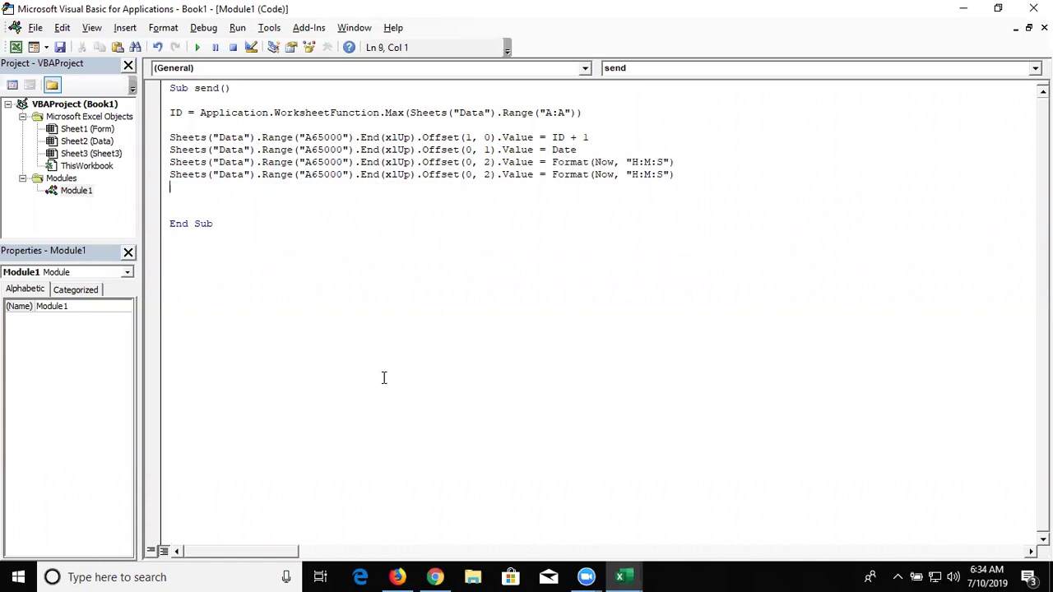
left_click(484, 175)
double_click(486, 175)
type("3")
Replace the duplicate's Format(Now, "H:M:S") with Range("B3").Value
left_click_drag(551, 175, 570, 174)
left_click_drag(638, 175, 675, 175)
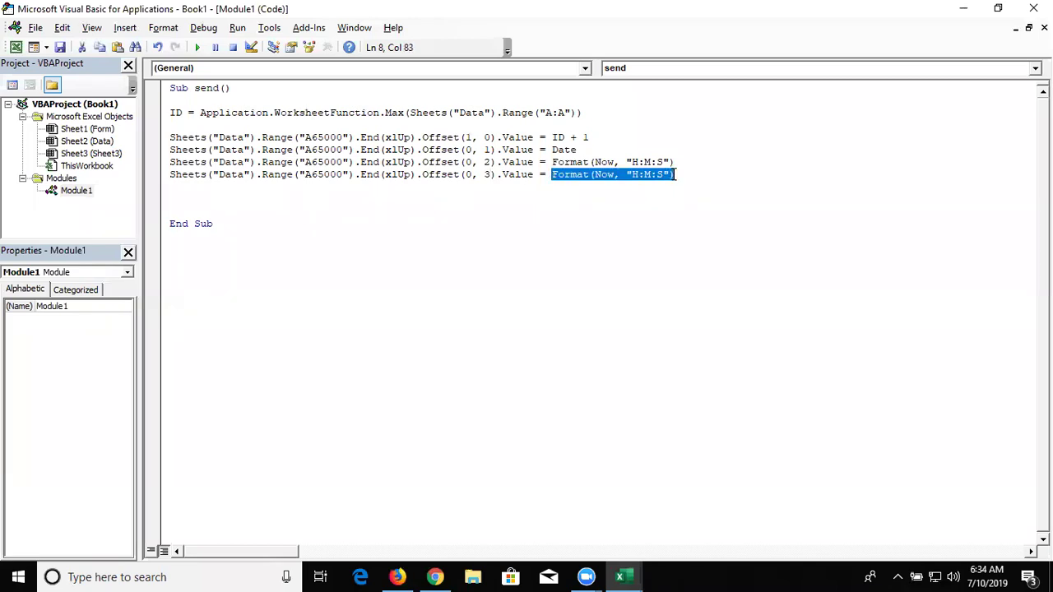
type("range")
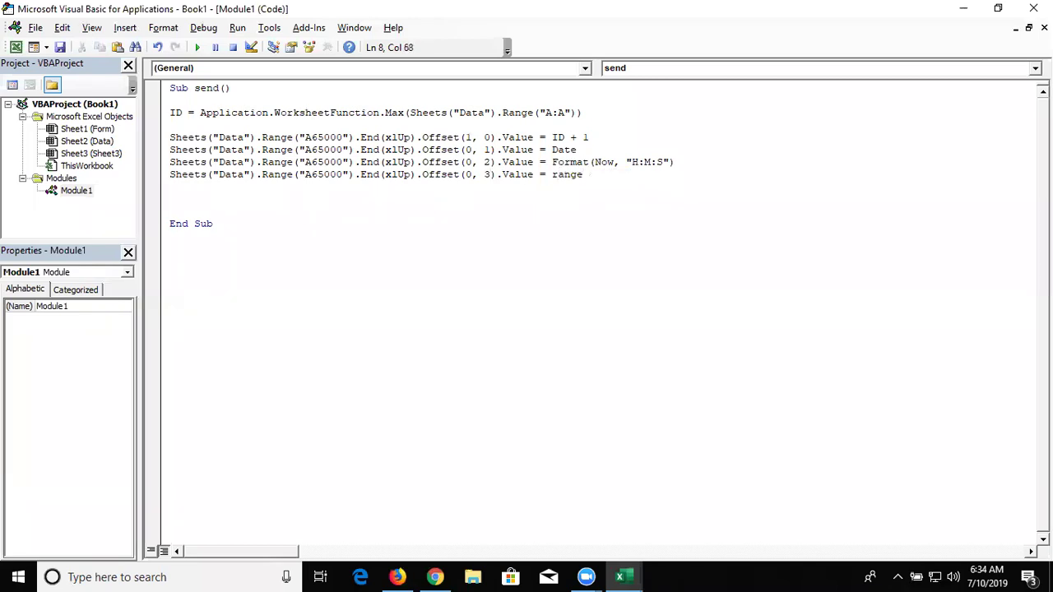
type("(\"B3\").valu")
key("Tab")
key("Down")
left_click(240, 180)
left_click(556, 176)
left_click(553, 176)
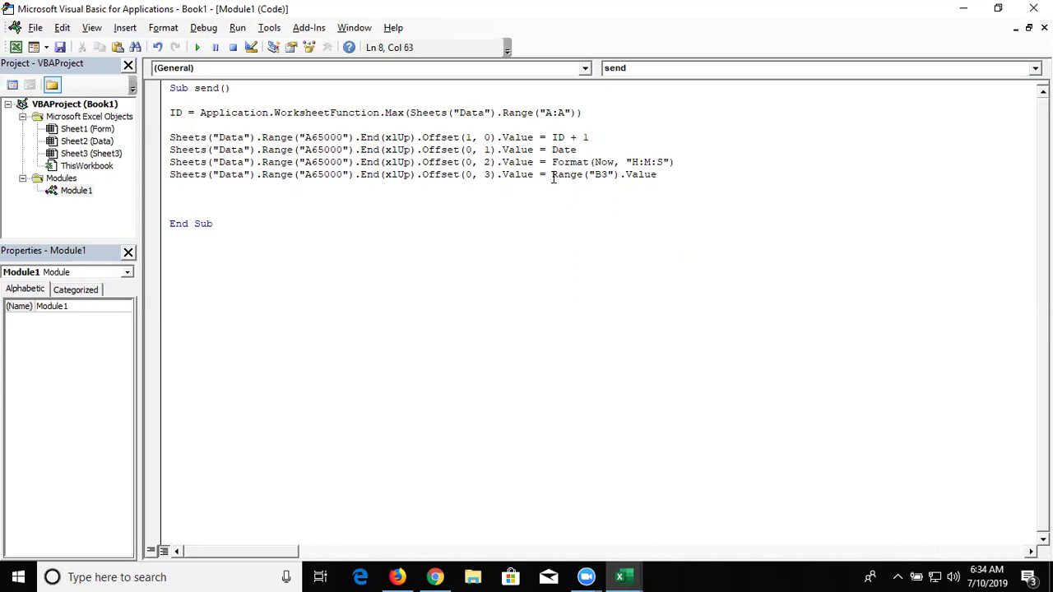
key("alt+F11")
key("alt+Tab")
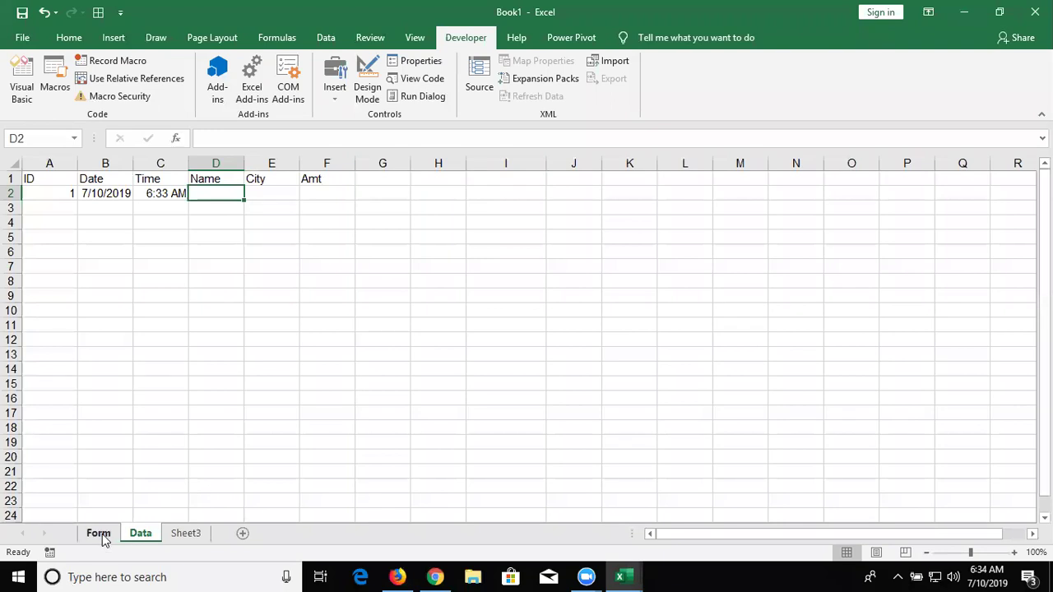
Look over the Form sheet's yellow Name, City and Amt input cells, then return to the VBA editor
left_click(100, 535)
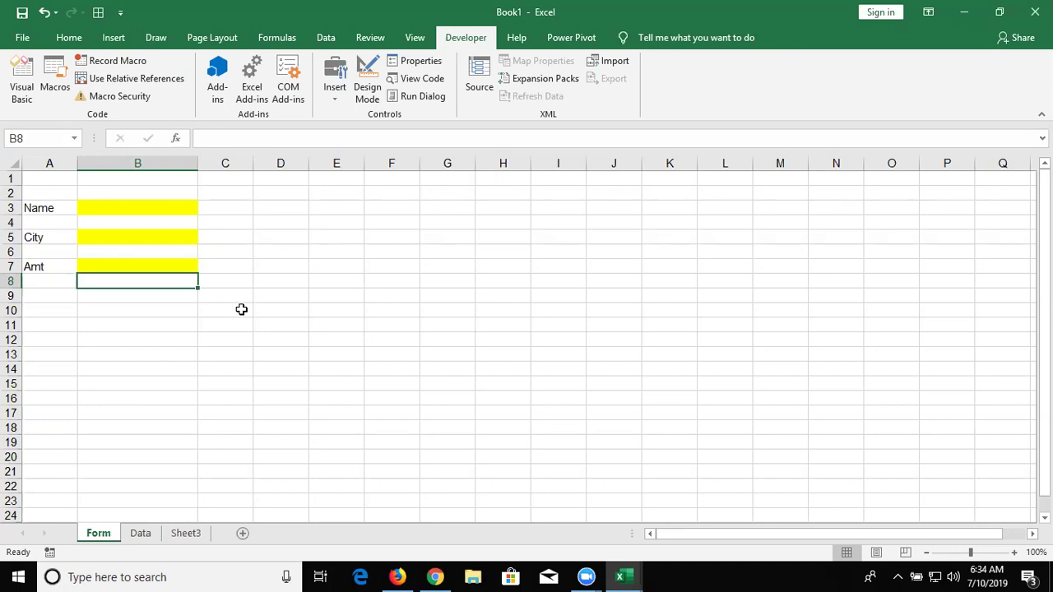
key("alt+Tab")
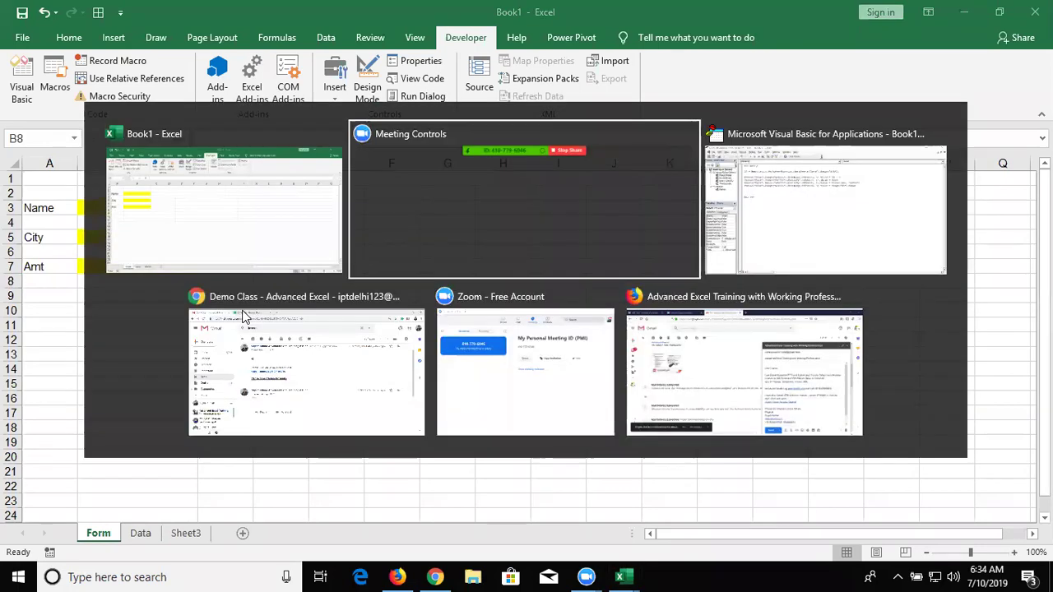
key("alt+Tab")
key("alt+Tab")
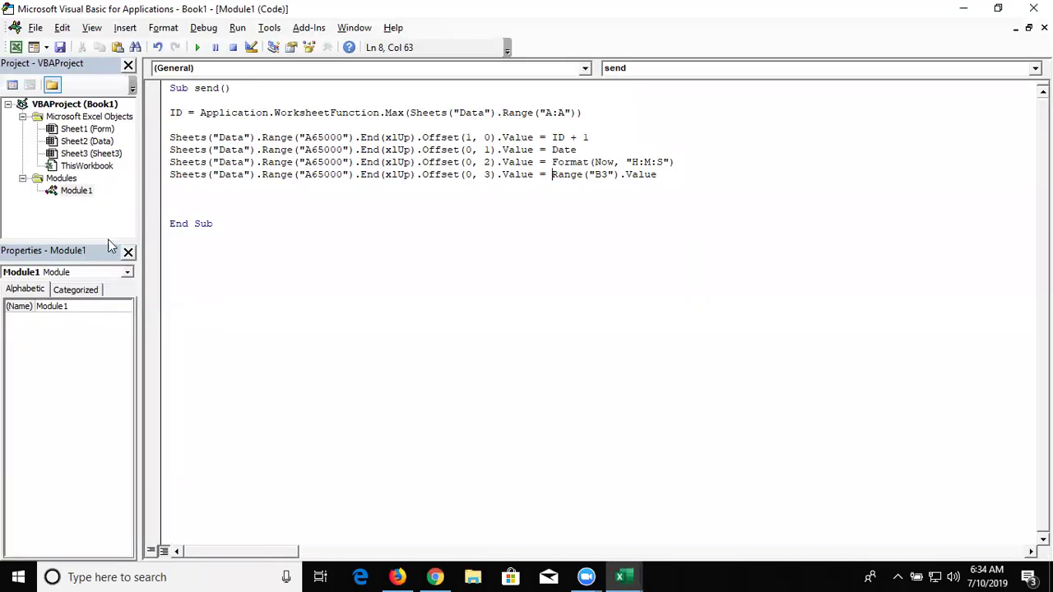
Copy the Range("B3") line into a new line writing Range("B5") to Offset(0, 4)
left_click(195, 182)
left_click(175, 175)
key("Left")
key("Left")
left_click(168, 175)
key("shift+Down")
key("ctrl+v")
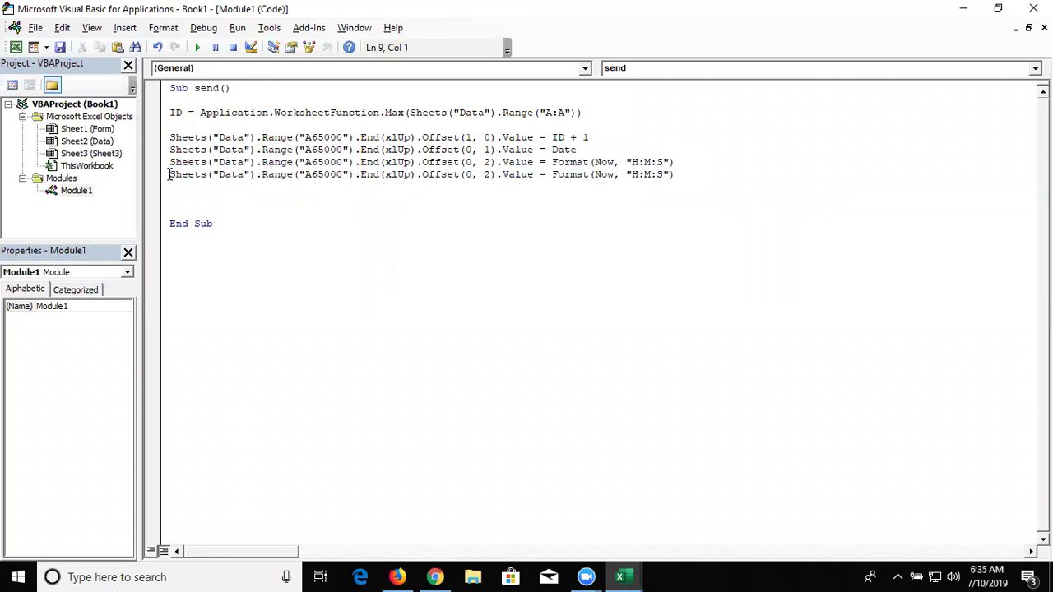
key("ctrl+z")
key("ctrl+c")
left_click(169, 174)
key("ctrl+v")
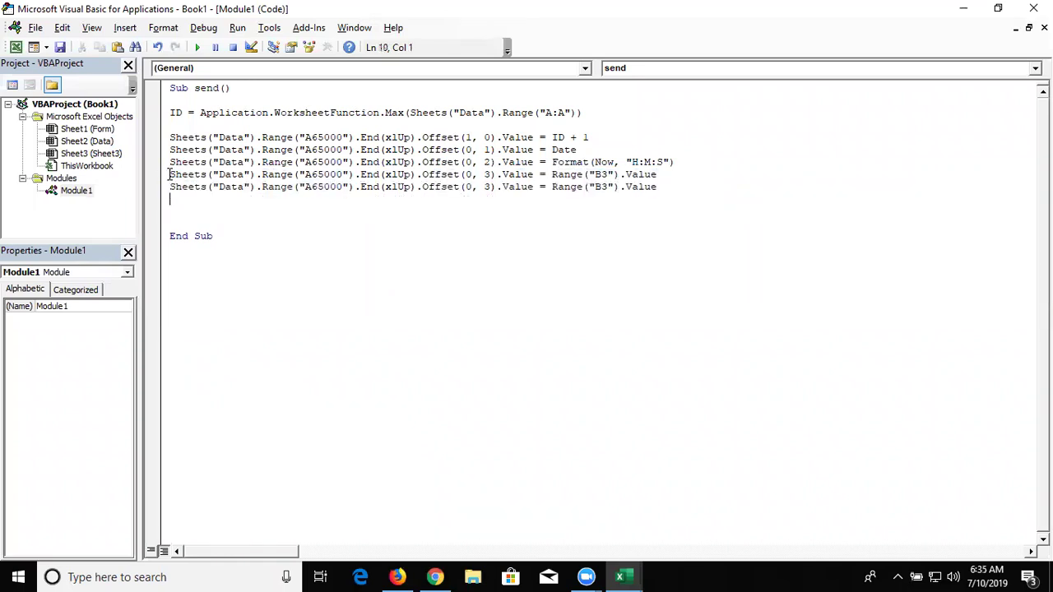
left_click(493, 186)
key("BackSpace")
type("4")
left_click(611, 187)
key("BackSpace")
type("5")
Add another copy writing Range("B7") to Offset(0, 5), plus a blank line before End Sub
left_click(249, 205)
key("ctrl+v")
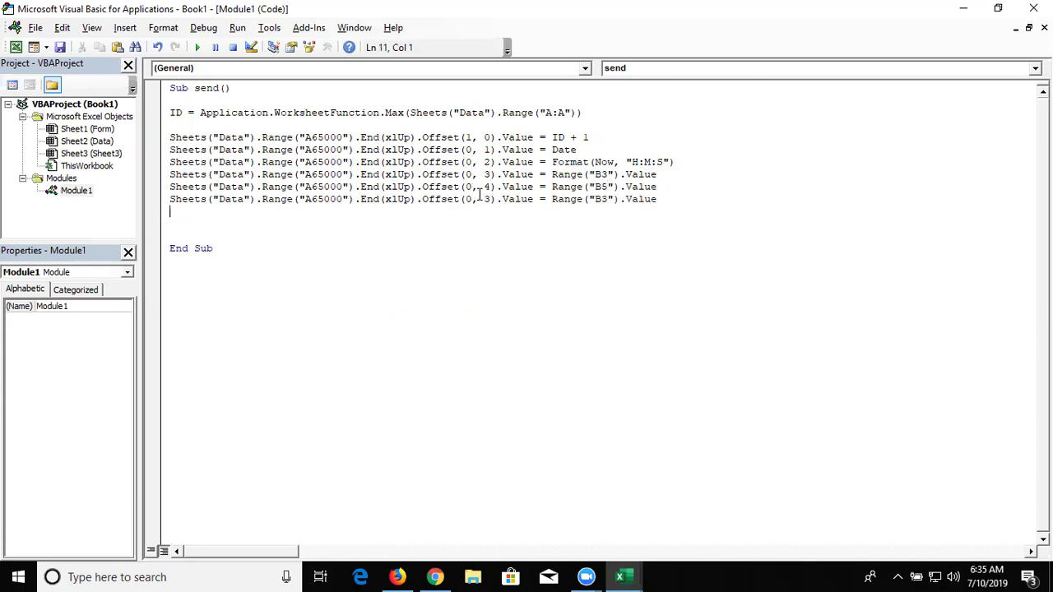
left_click(492, 198)
key("BackSpace")
type("5")
left_click(609, 199)
key("BackSpace")
type("7")
left_click(559, 226)
key("Return")
Check the Form sheet's B3, B5 and B7 input cells in Excel, then go back to the editor
key("alt+Tab")
key("alt+Tab")
left_click(175, 213)
left_click(161, 249)
left_click(156, 273)
key("alt+Tab")
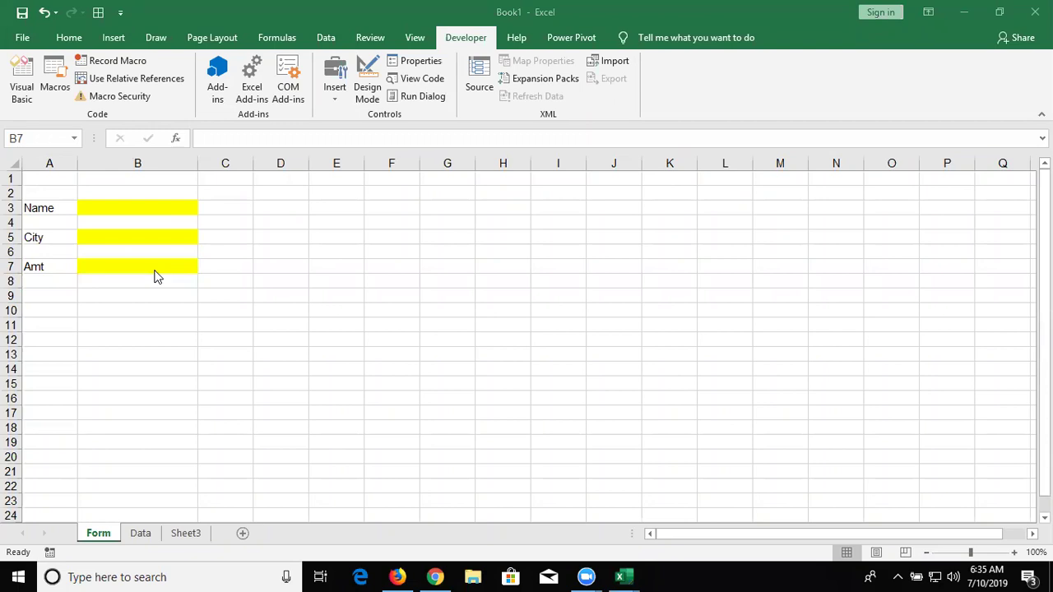
key("alt+Tab")
Add Range("B3,B5,B7").ClearContents to clear the form's input cells
type("range")
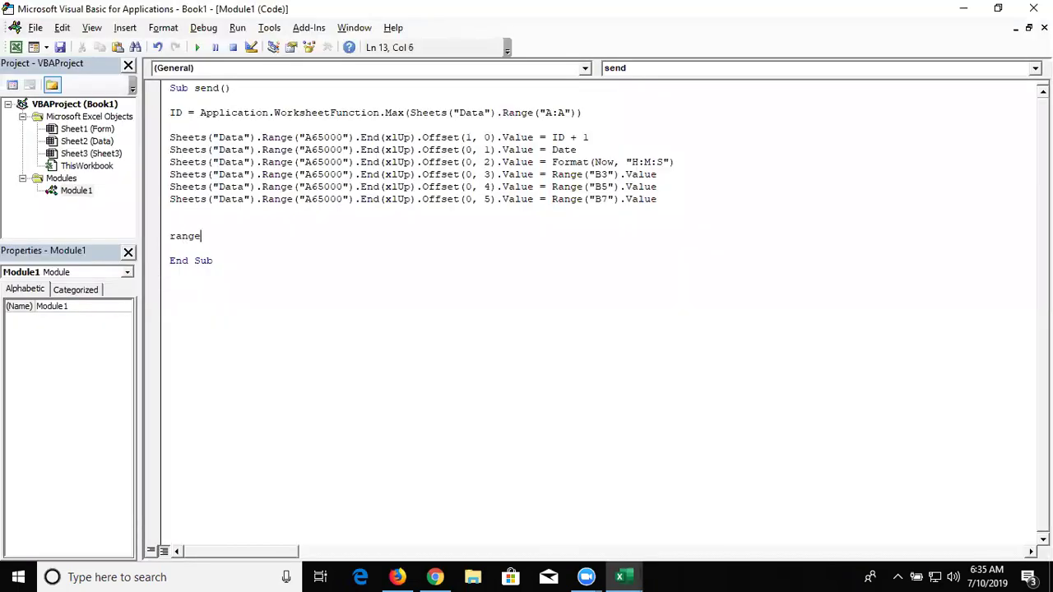
type("(\"")
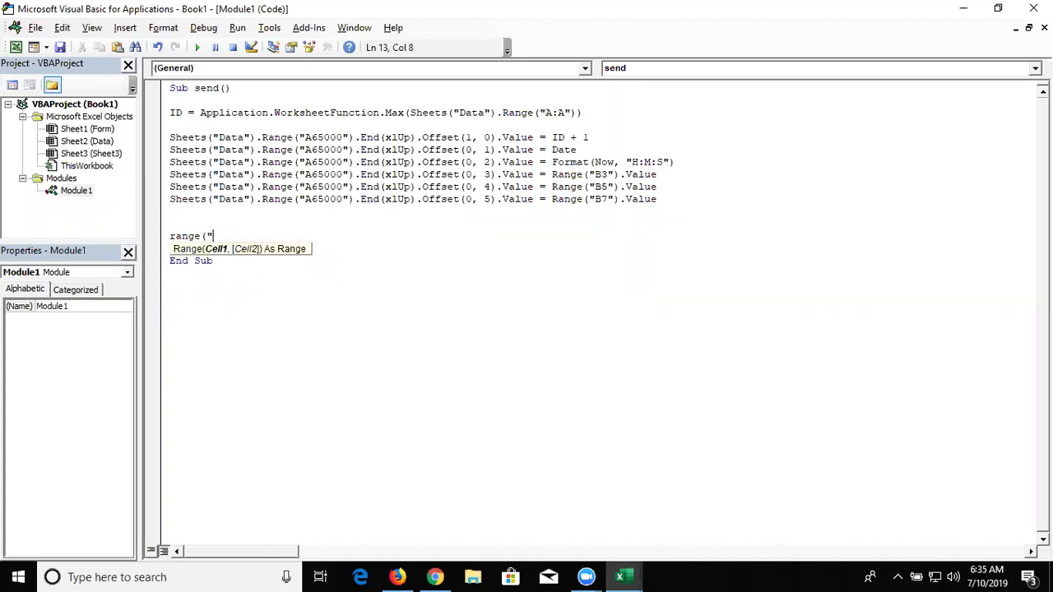
type("B3,")
key("shift+Up")
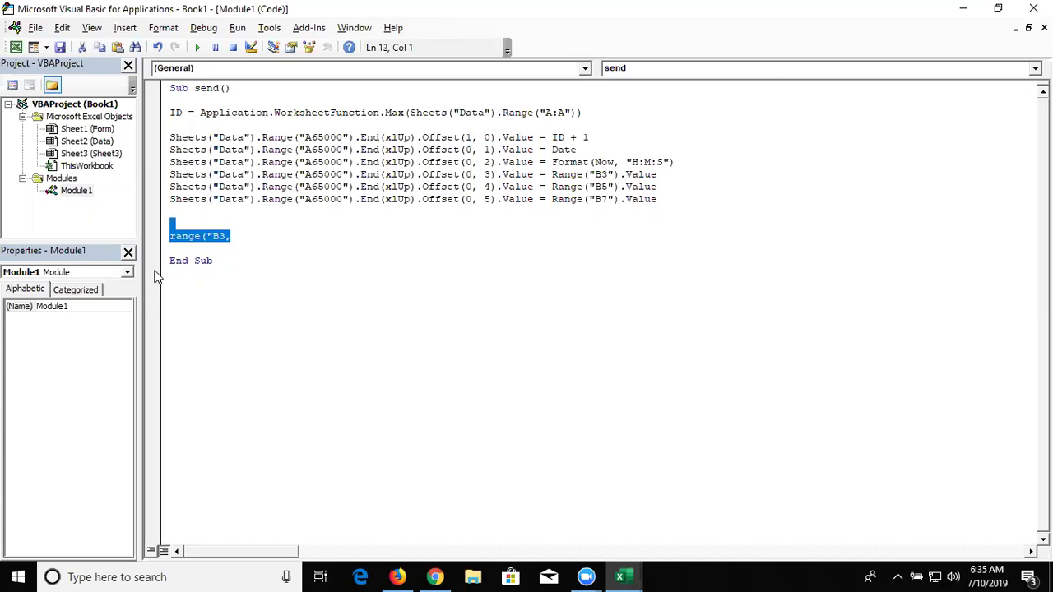
key("shift+Down")
type("B5,B7\"")
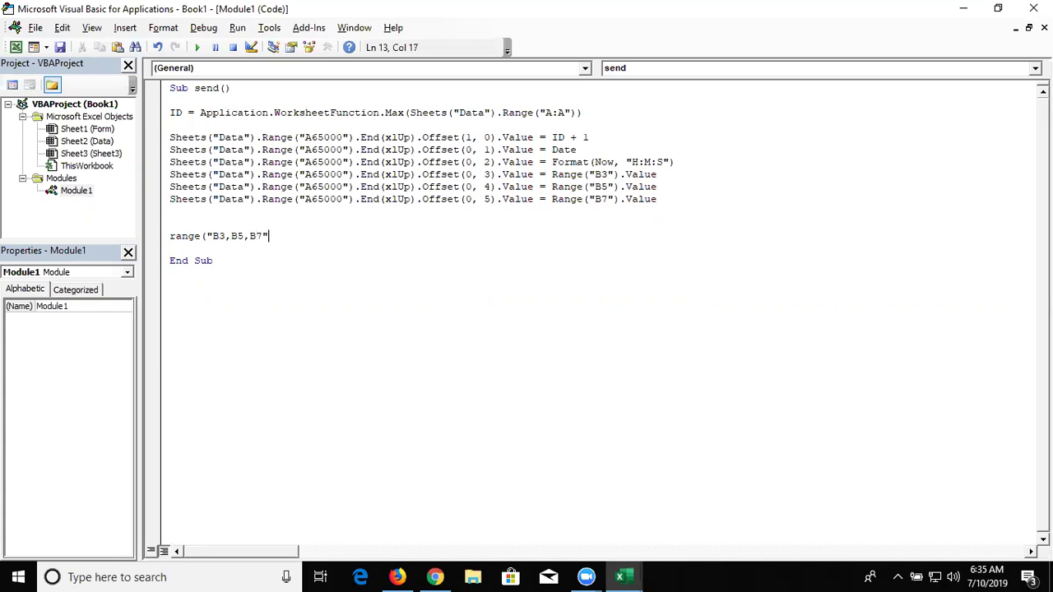
type(")")
type(".cl")
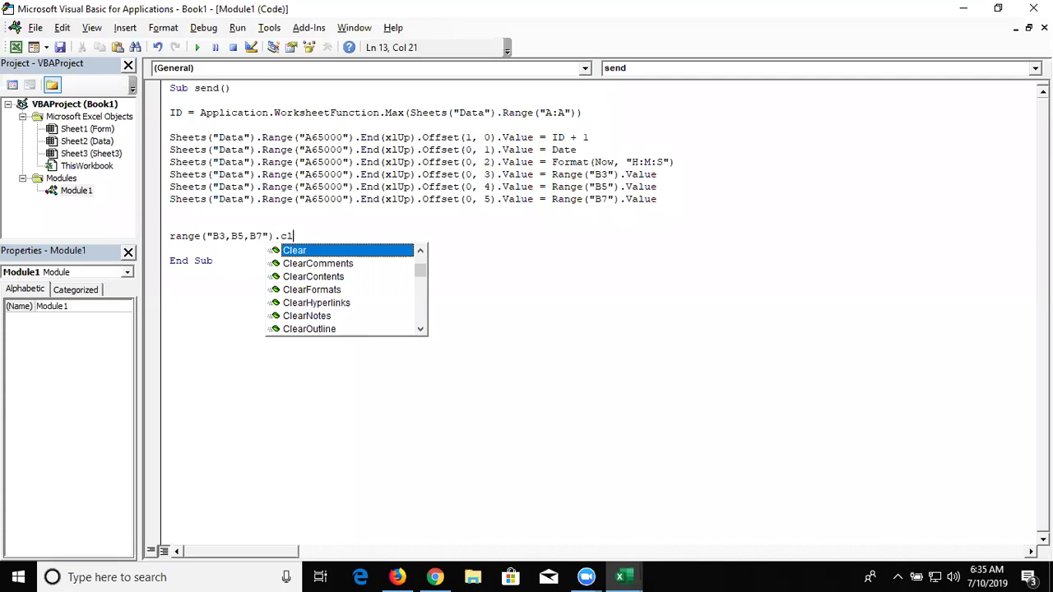
key("Down")
key("Down")
key("Tab")
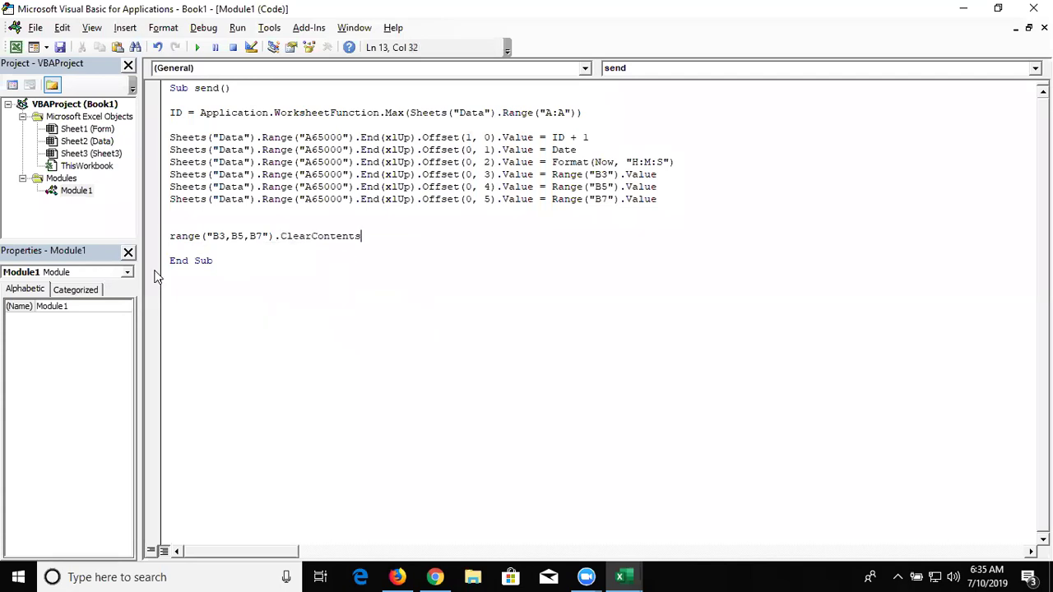
Add MsgBox "Data Saved" on a new line before End Sub
key("Return")
key("Return")
type("msgbox ")
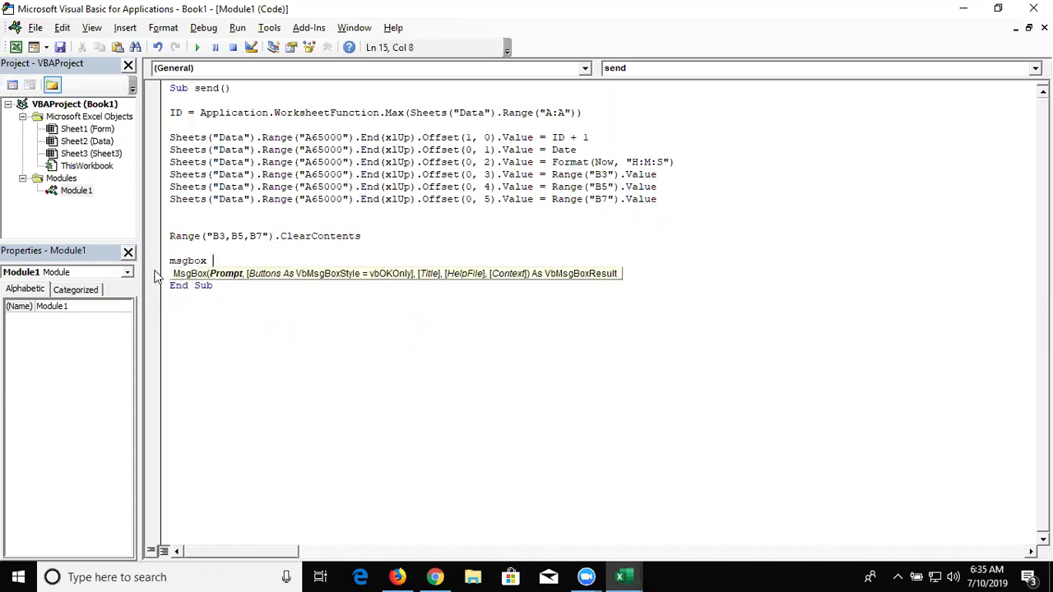
type("\"")
type("Data Saved\"")
left_click(156, 275)
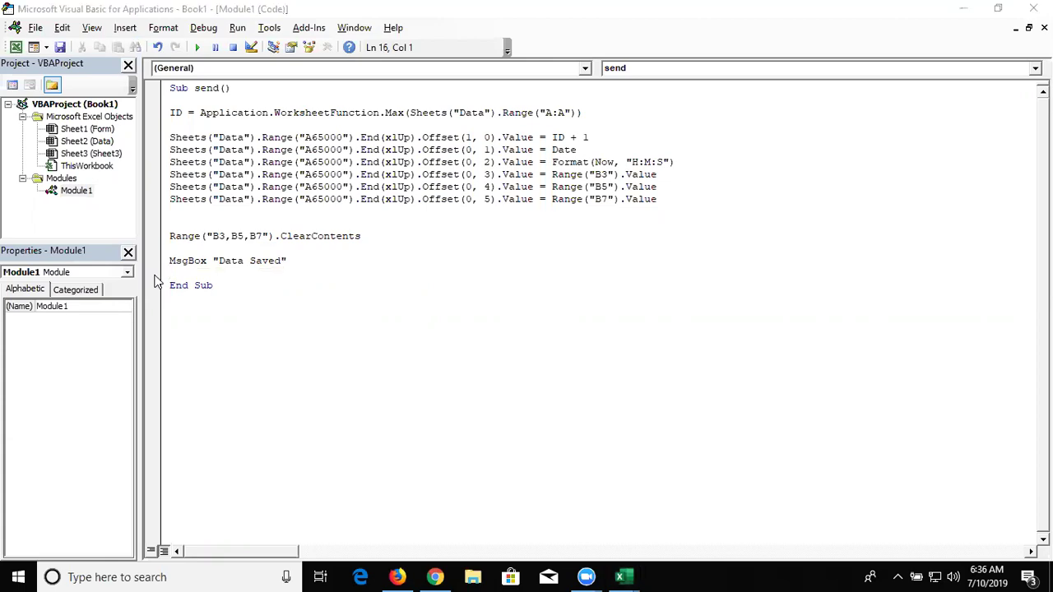
Draw a Form Control button over C9:D10 on the Form sheet and assign it the send macro
key("alt+Tab")
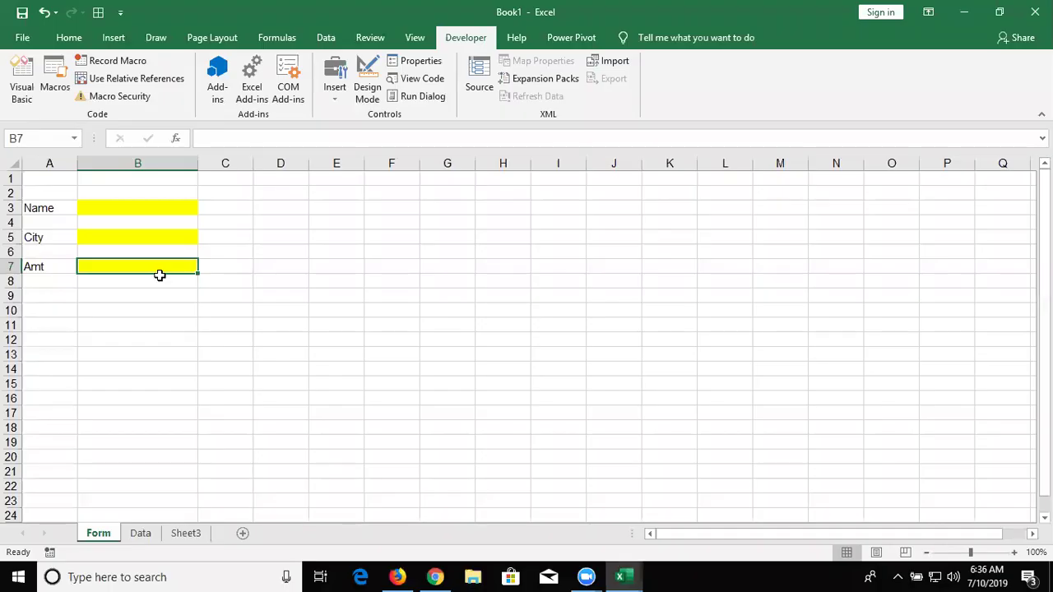
left_click(219, 284)
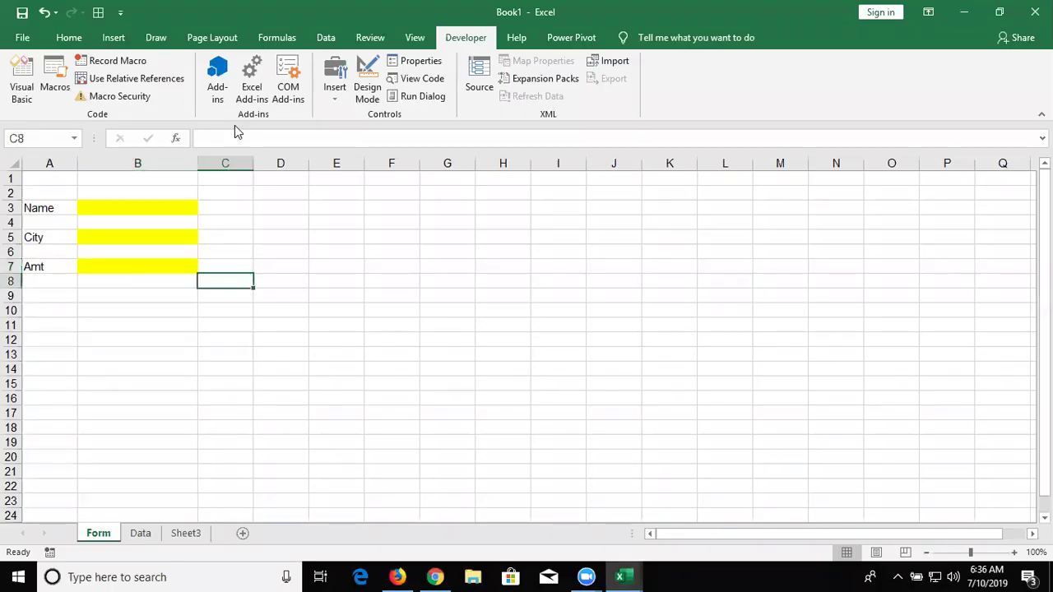
left_click(335, 91)
left_click(334, 131)
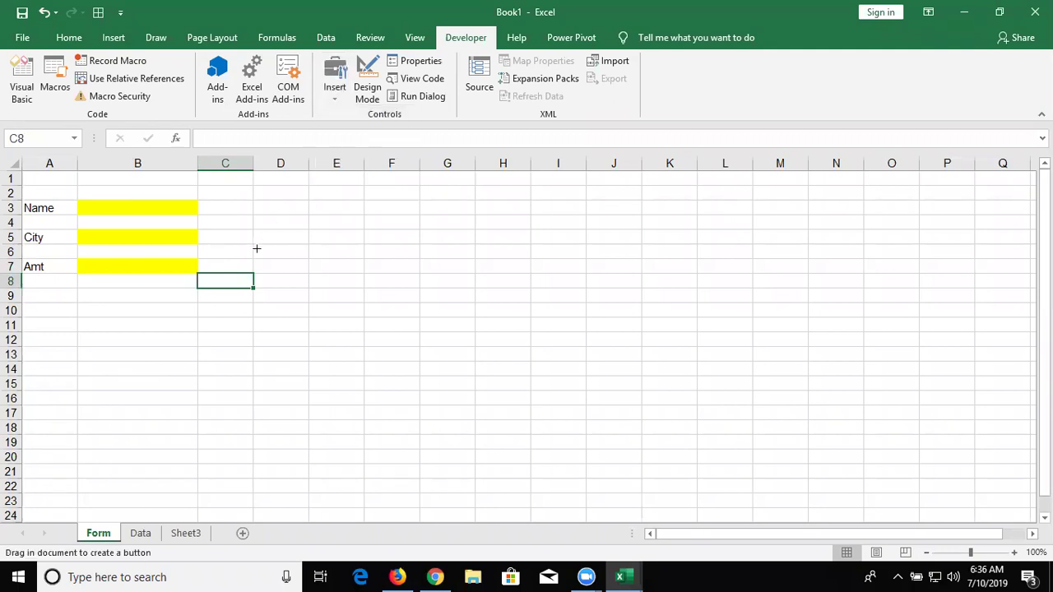
left_click_drag(218, 290, 331, 310)
left_click(326, 309)
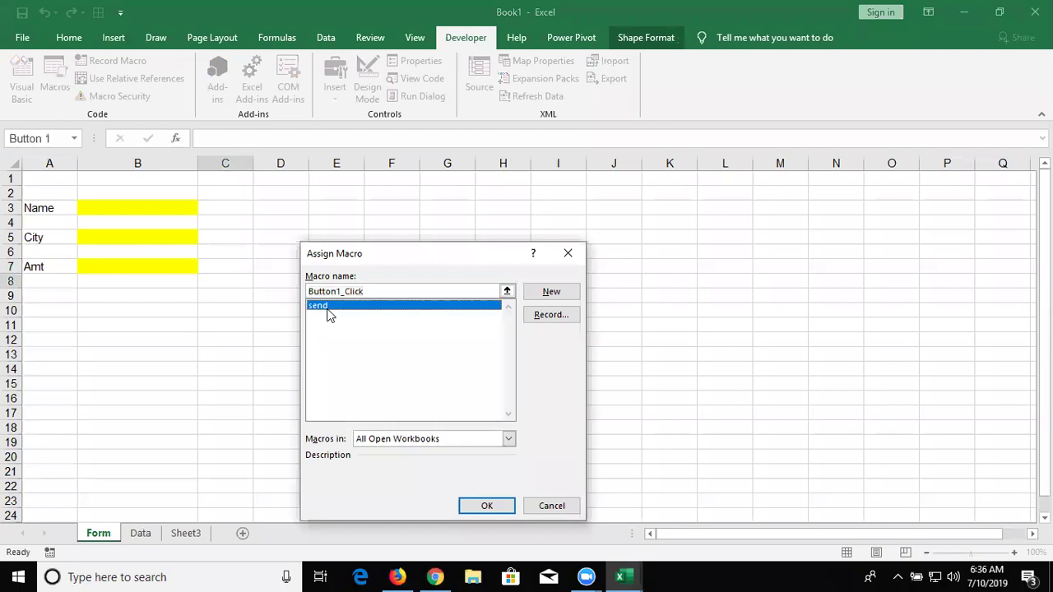
left_click(482, 505)
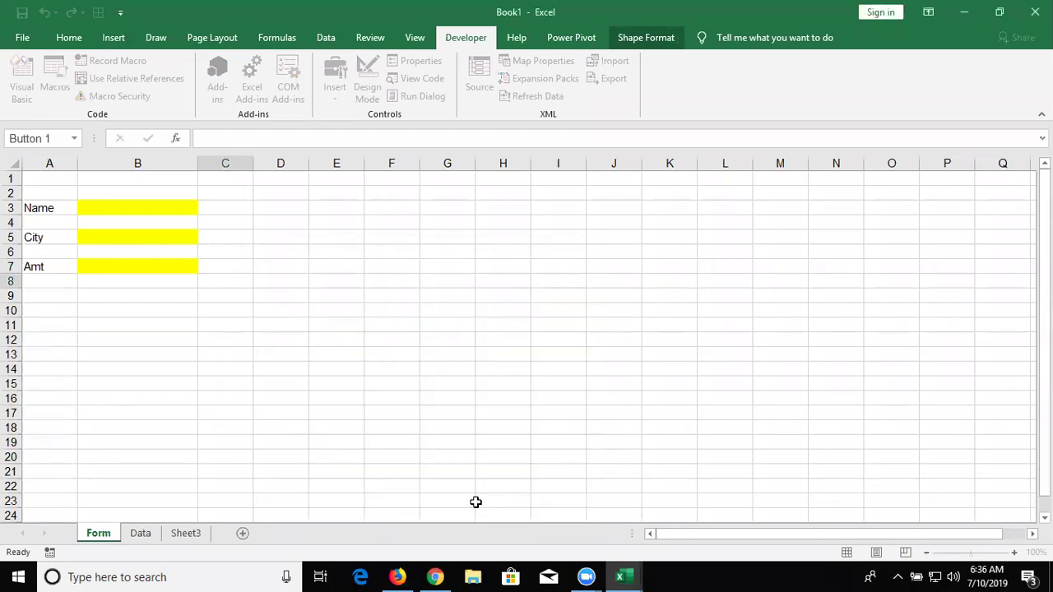
Relabel the button 'Send' and select the Name cell B3
left_click(292, 299)
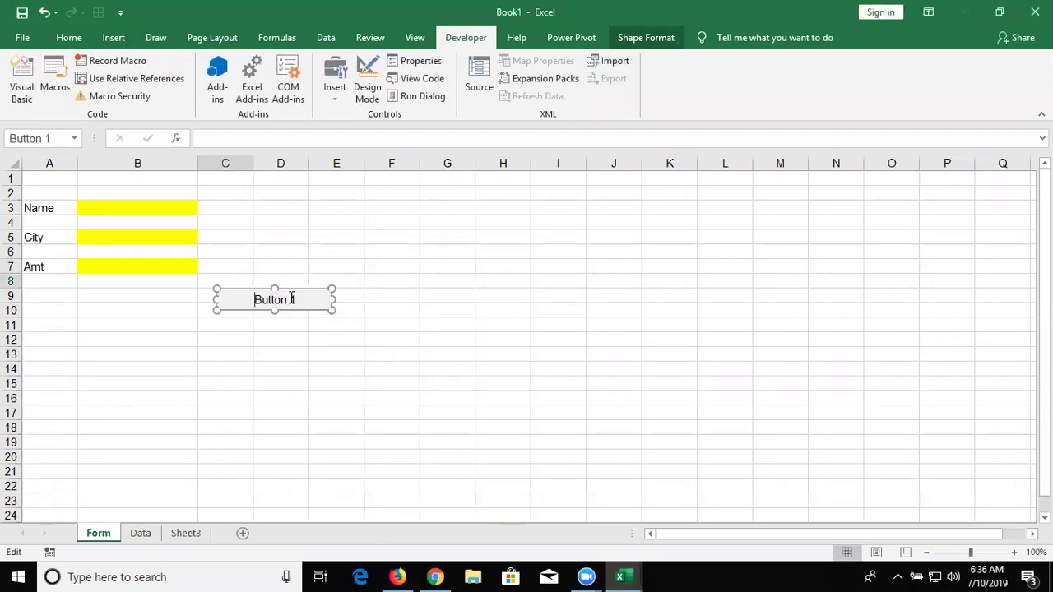
key("Delete")
key("Delete")
key("Delete")
key("Delete")
key("Delete")
key("Delete")
key("Delete")
type("Send")
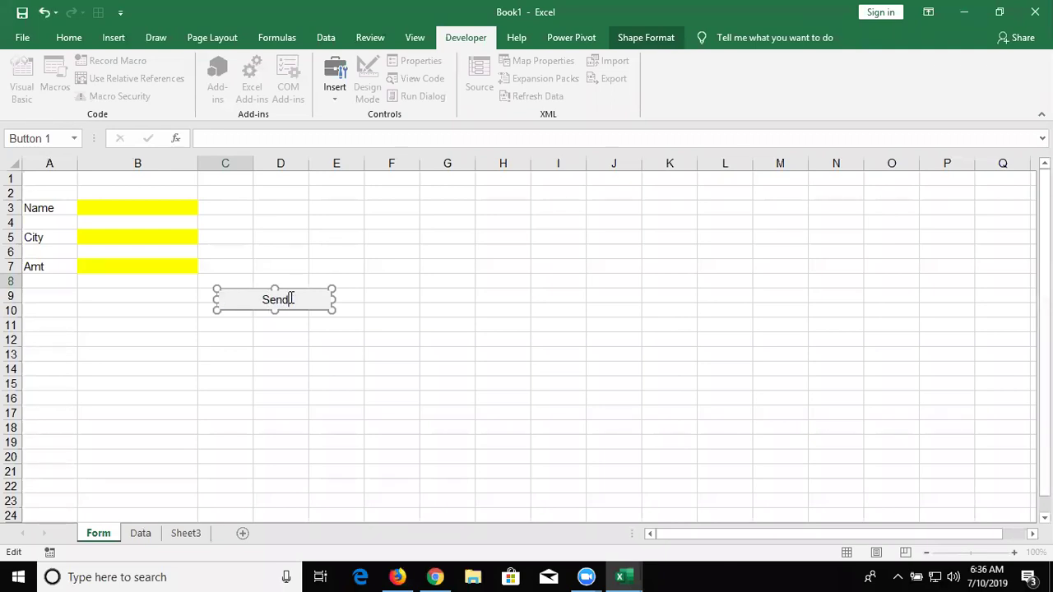
key("Escape")
left_click(131, 205)
Fill in a sample name, Pune and 2541, click Send, and dismiss the Data Saved message
type("Puja")
left_click(123, 233)
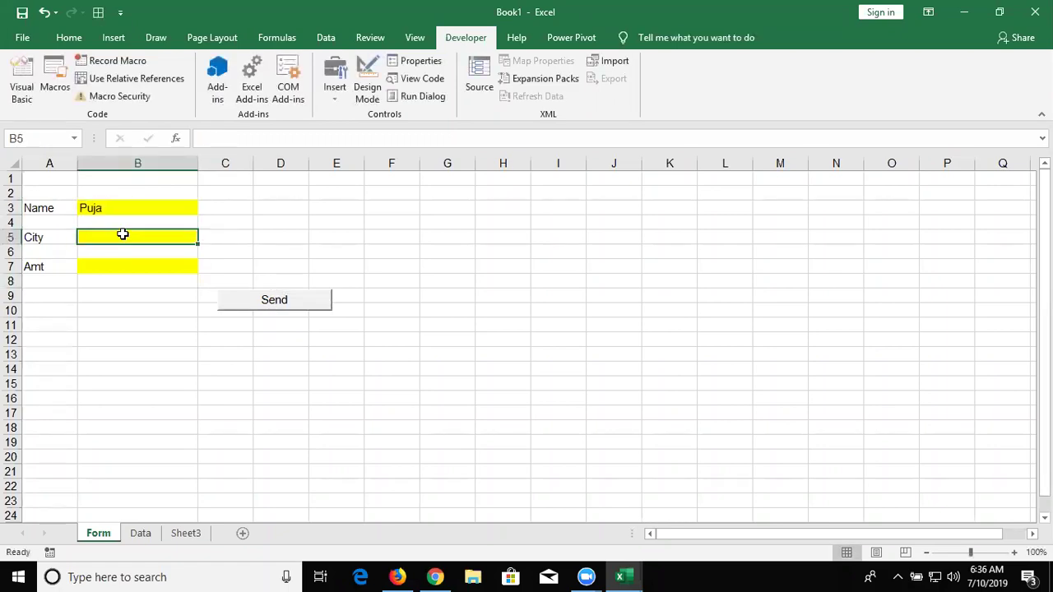
type("N")
key("BackSpace")
type("Pune")
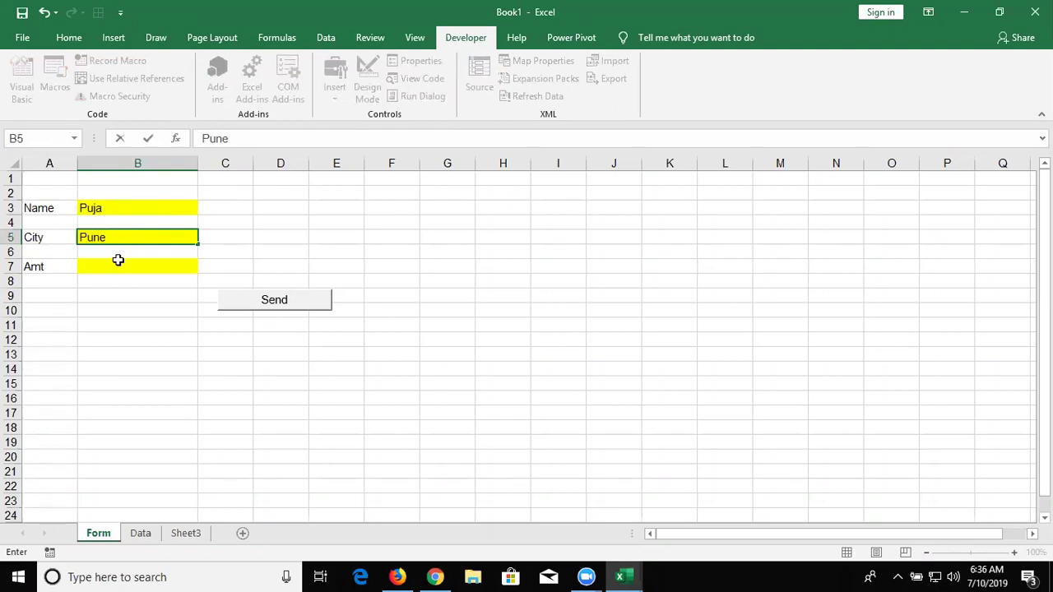
left_click(118, 263)
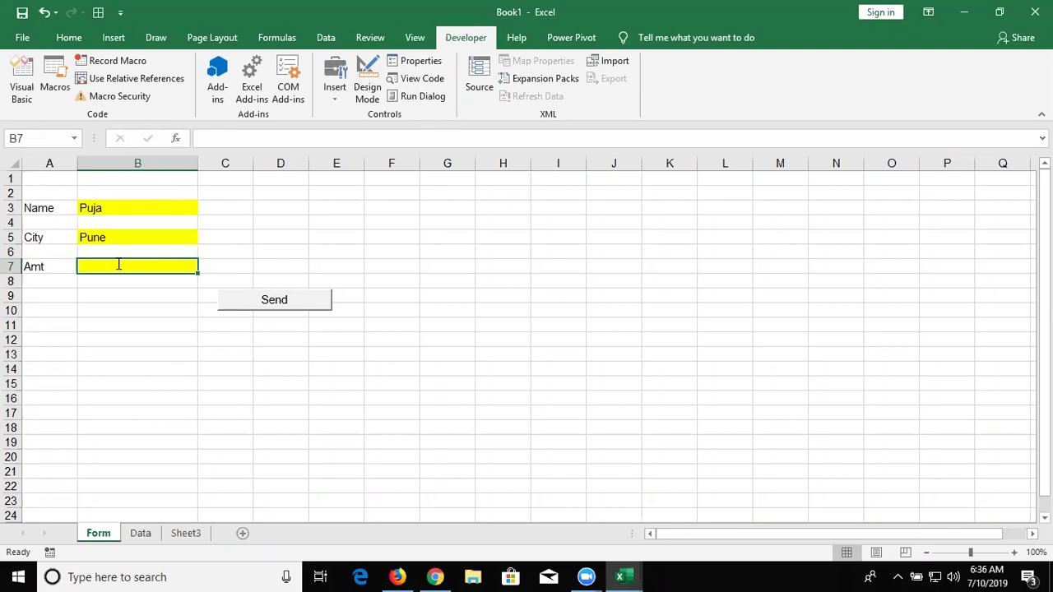
type("2541")
left_click(121, 299)
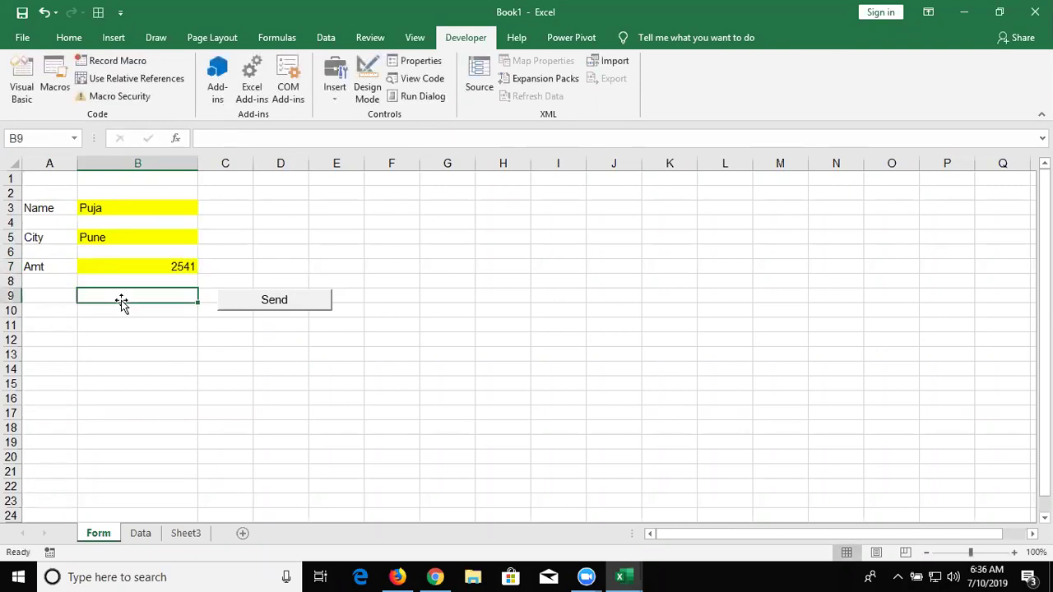
left_click(225, 303)
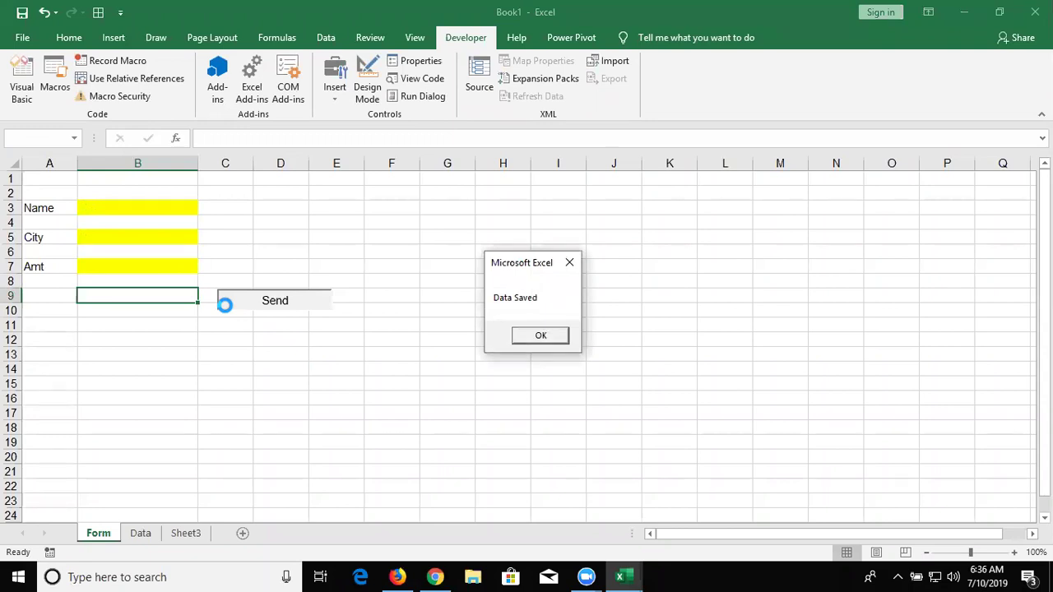
left_click(524, 338)
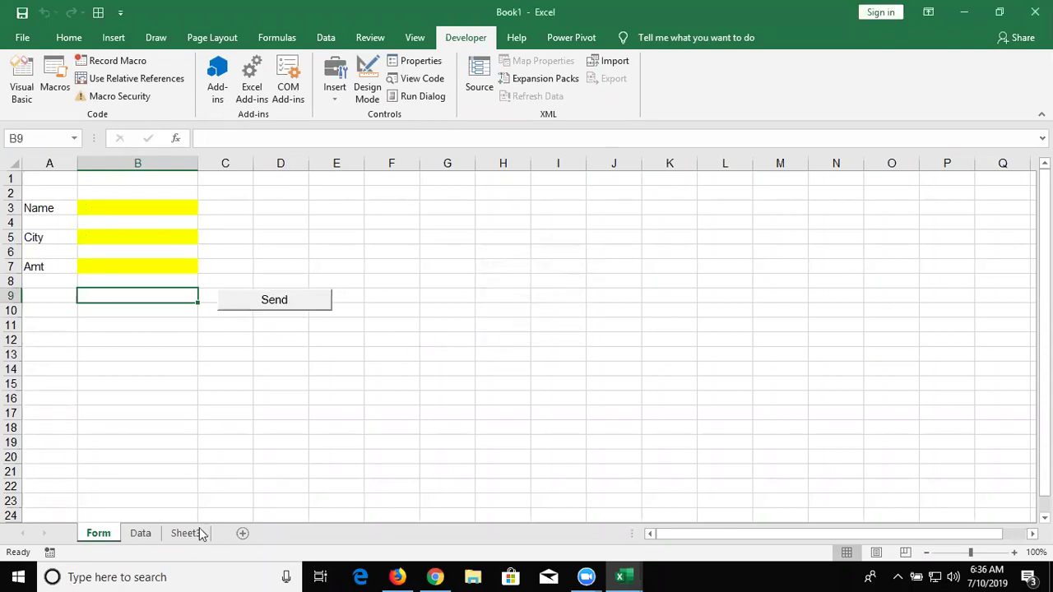
Check the new row 3 entry on the Data sheet, then return to the VBA editor
left_click(152, 542)
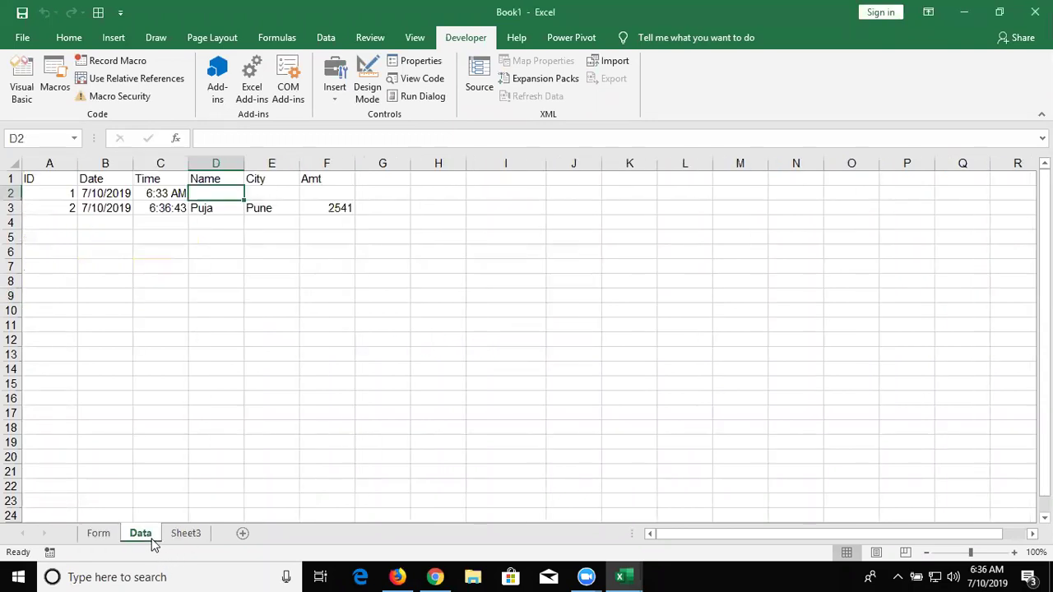
left_click(223, 322)
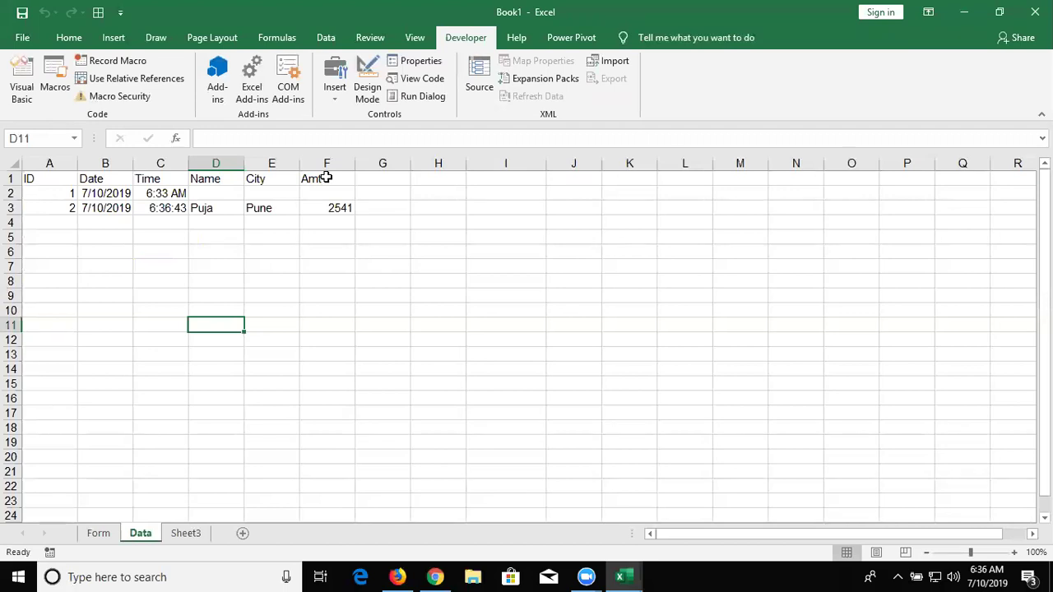
key("alt+Tab")
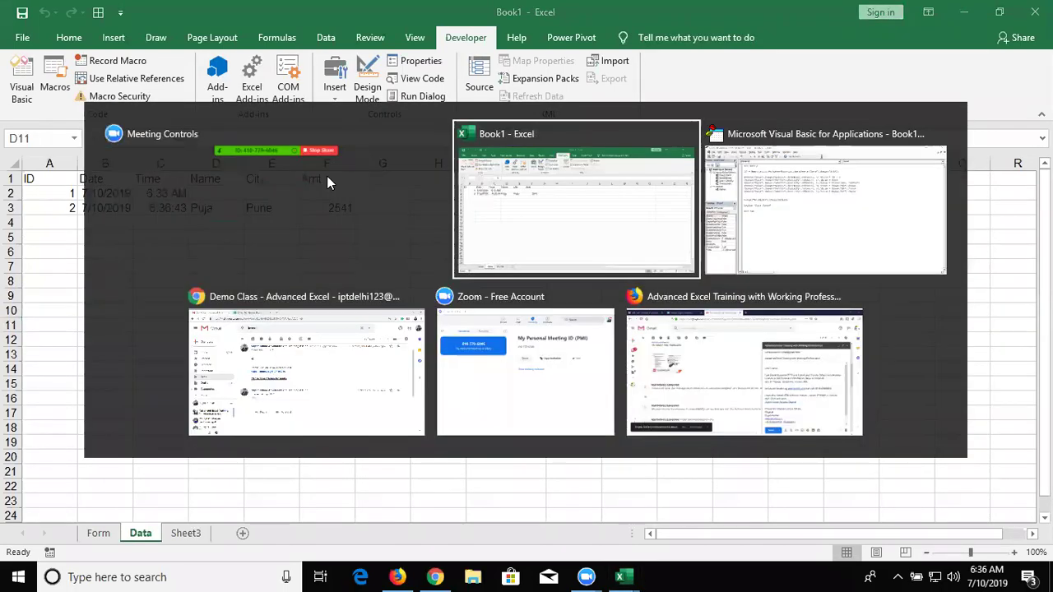
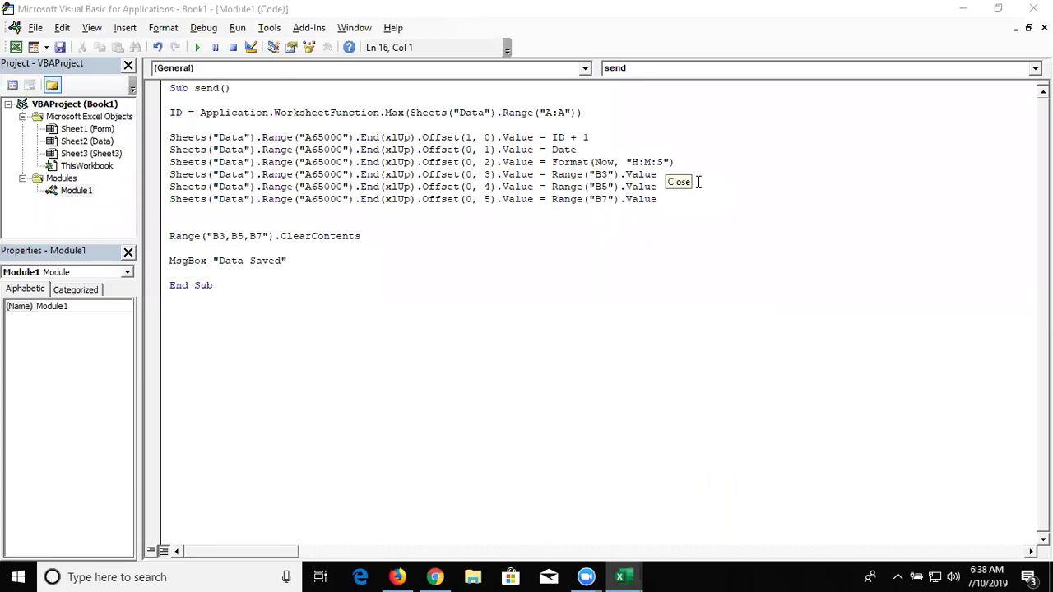
Leave the send macro in Module1 and switch over to the Excel workbook
left_click(545, 113)
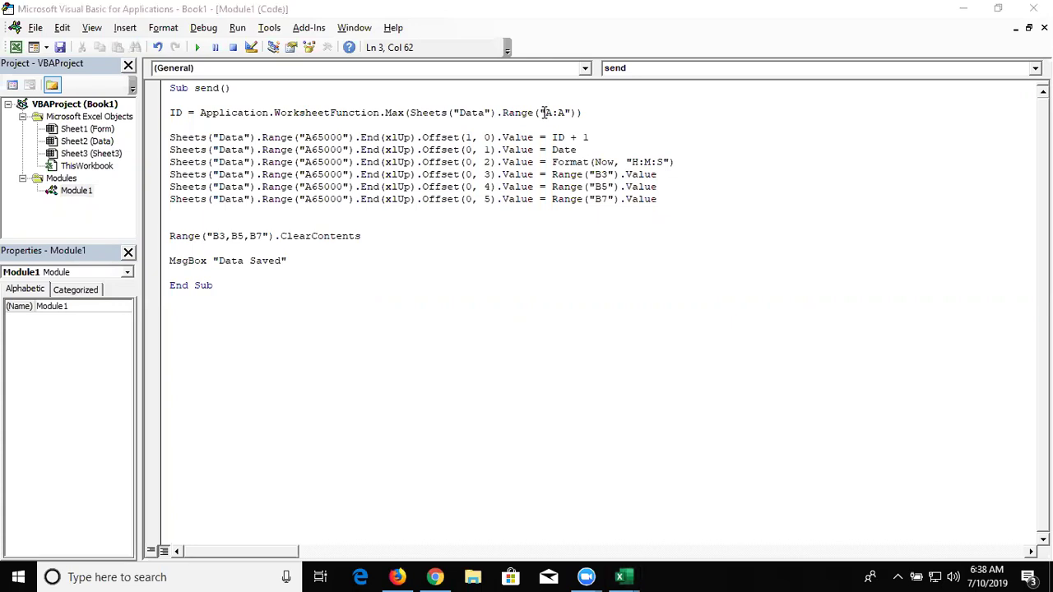
key("alt+Tab")
key("alt+Tab")
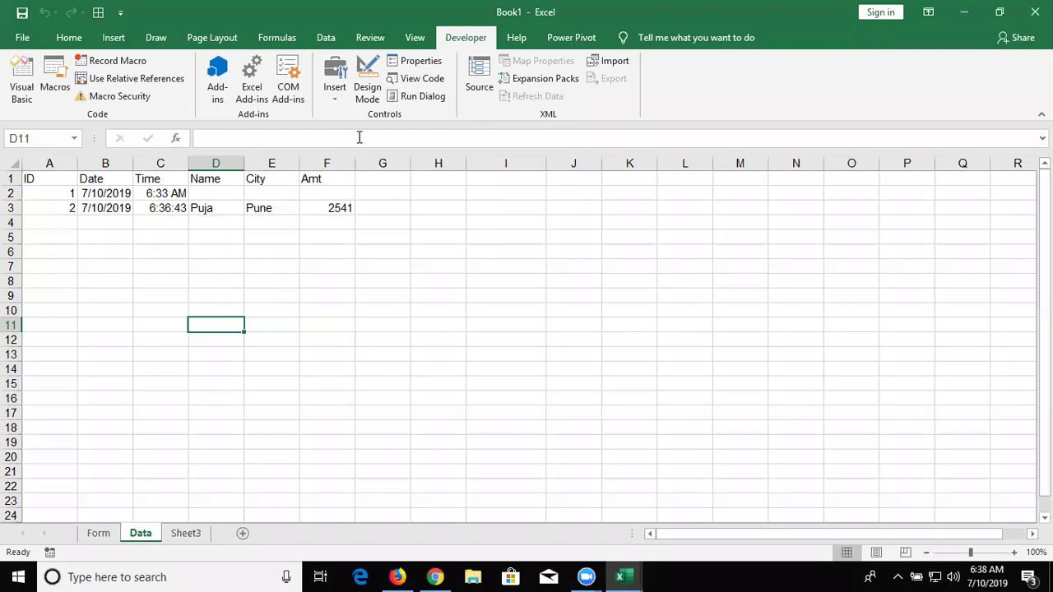
Compare the Form sheet with the Data sheet's logged rows, then return to the send macro
left_click(92, 535)
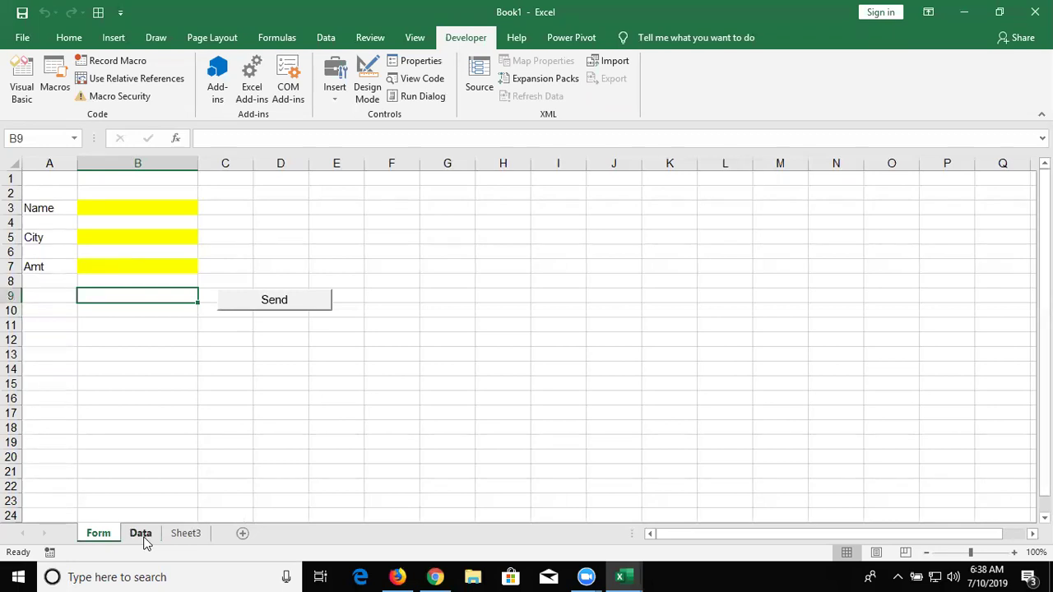
left_click(141, 535)
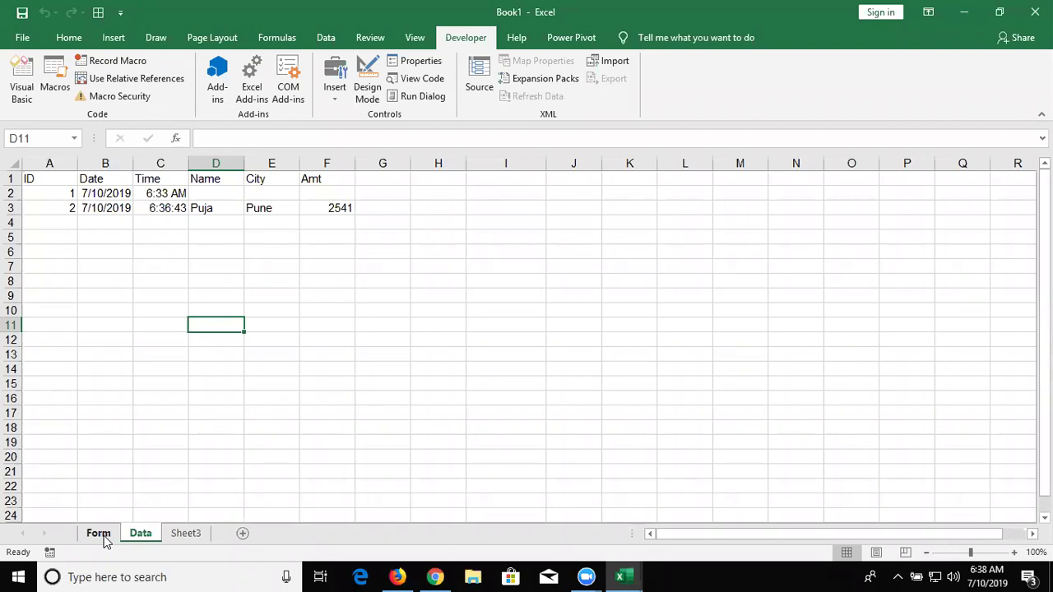
left_click(98, 535)
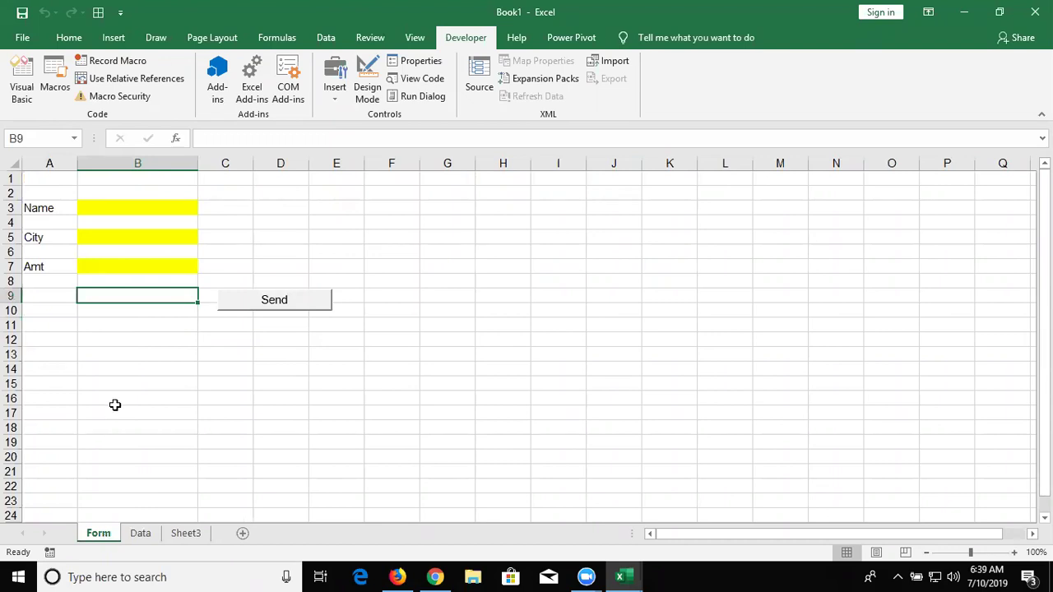
key("alt+Tab")
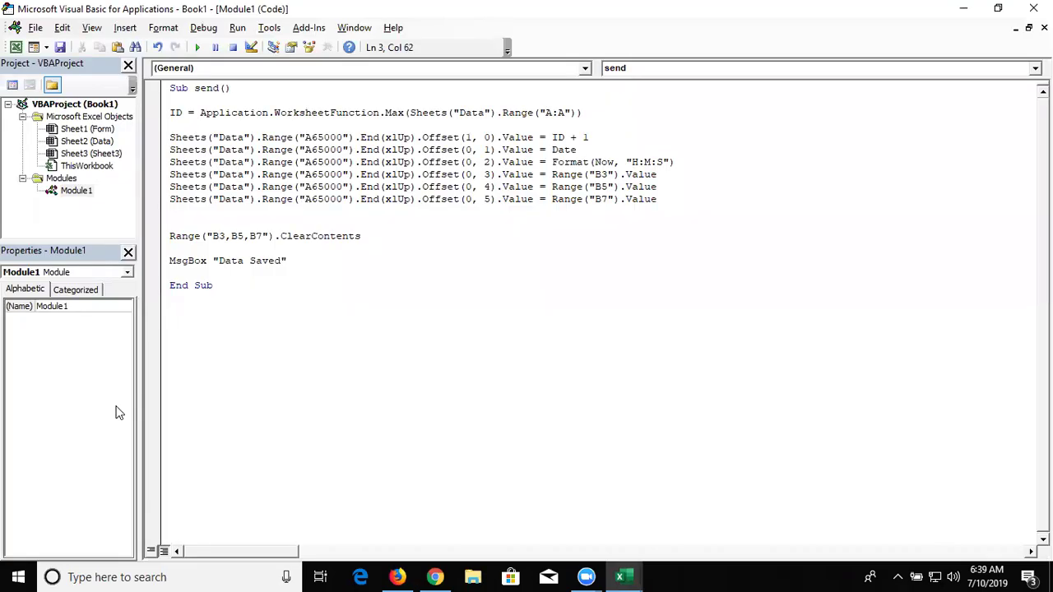
Go back to Excel's Form sheet and select the Name entry cell B3
key("Left")
key("Left")
key("Left")
key("Left")
key("Left")
key("Left")
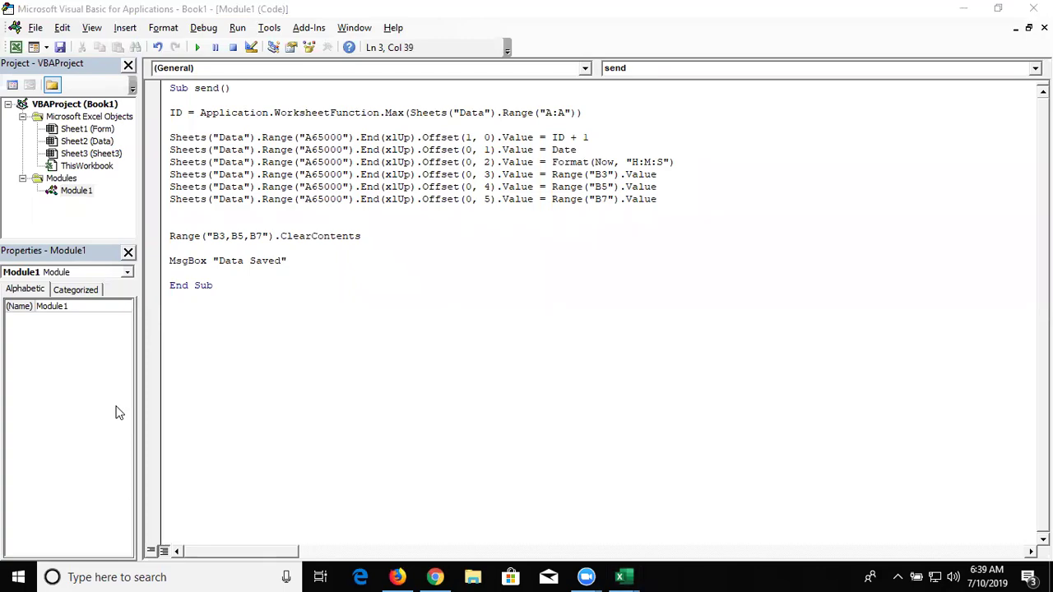
key("alt+Tab")
left_click(116, 206)
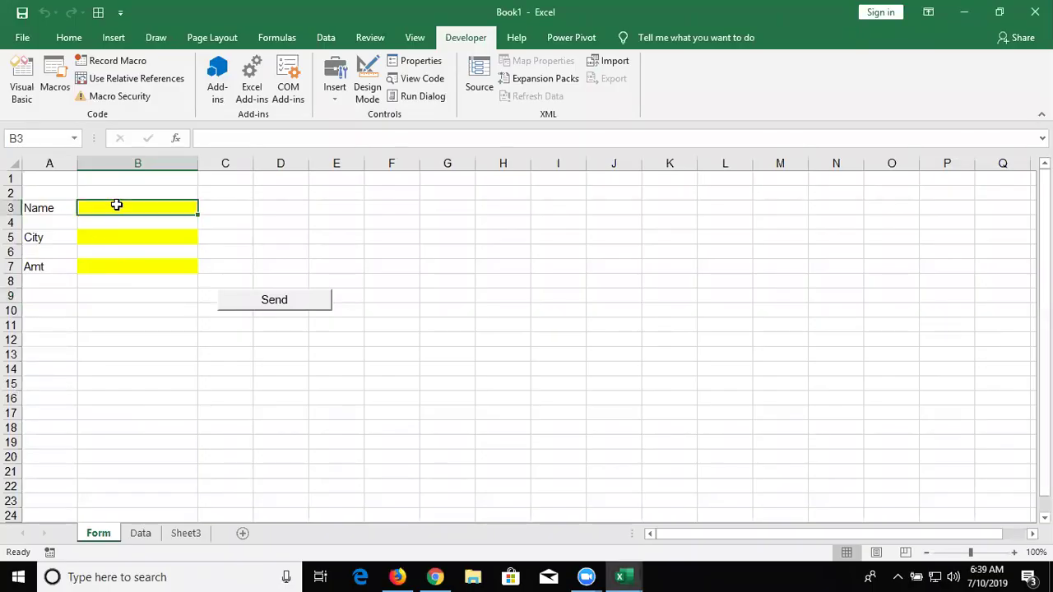
Inspect the ID, Date, Time, Name, City and Amt values logged in Data row 3
left_click(141, 533)
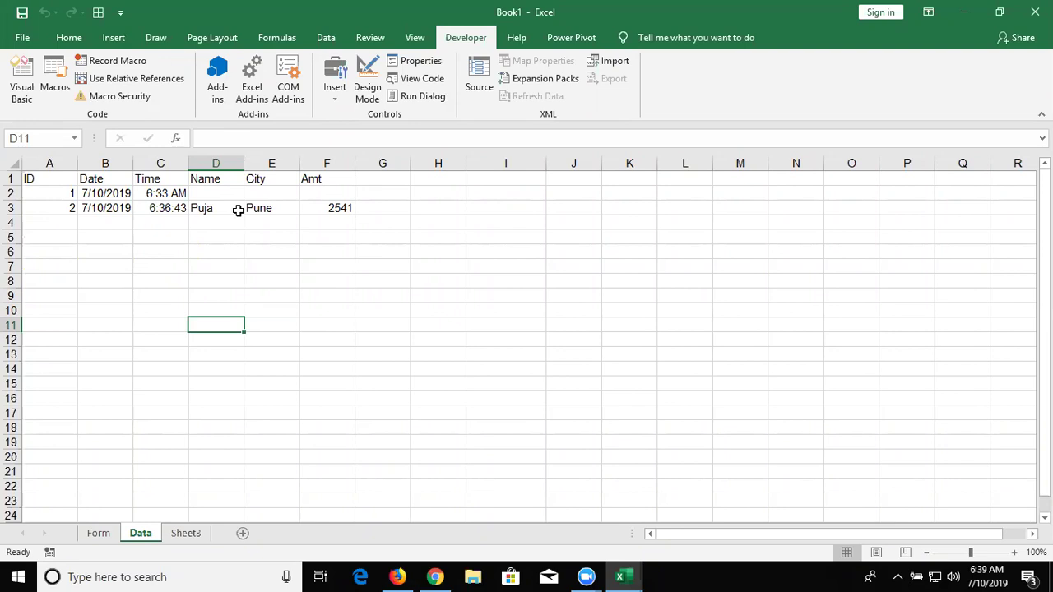
left_click_drag(238, 211, 305, 209)
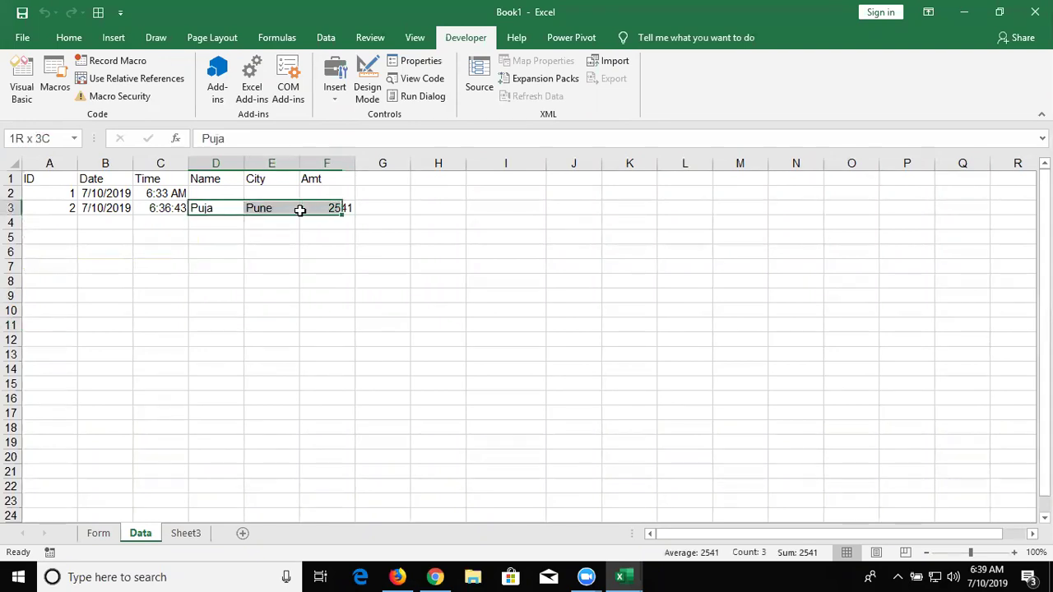
left_click(69, 210)
left_click(94, 209)
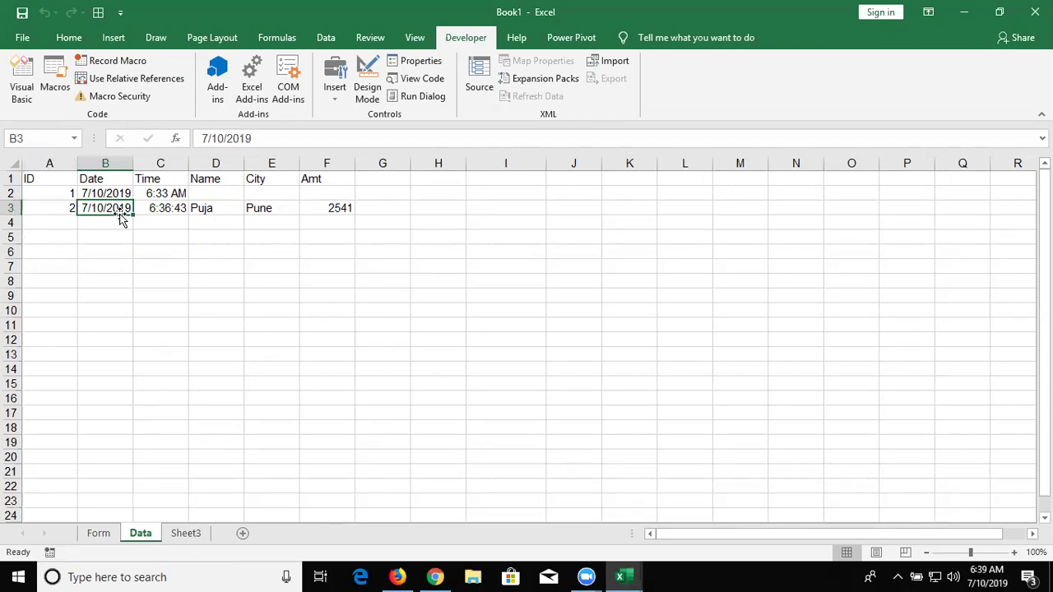
left_click(146, 211)
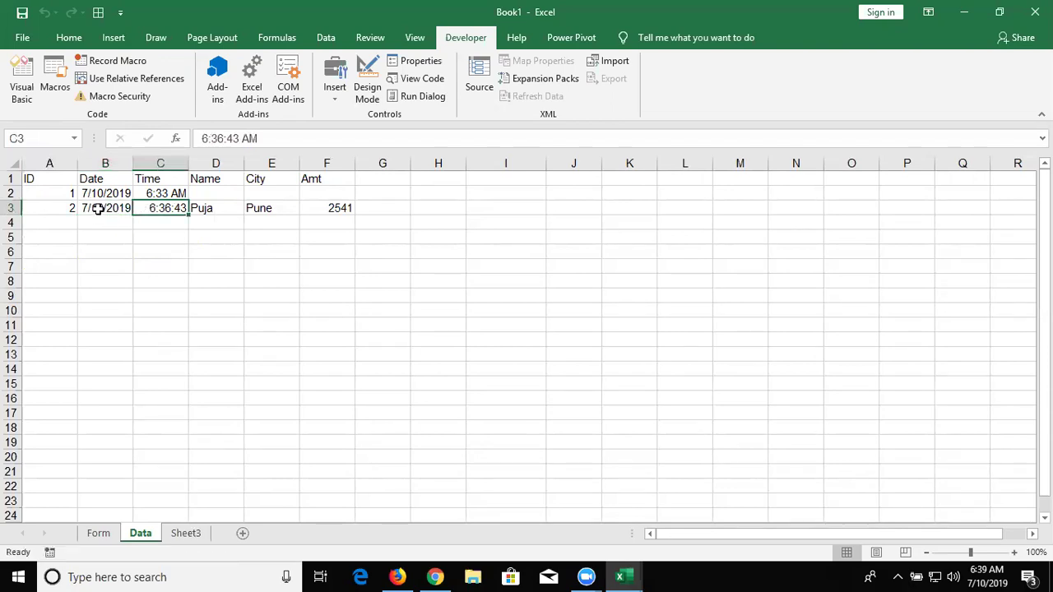
left_click_drag(71, 209, 144, 210)
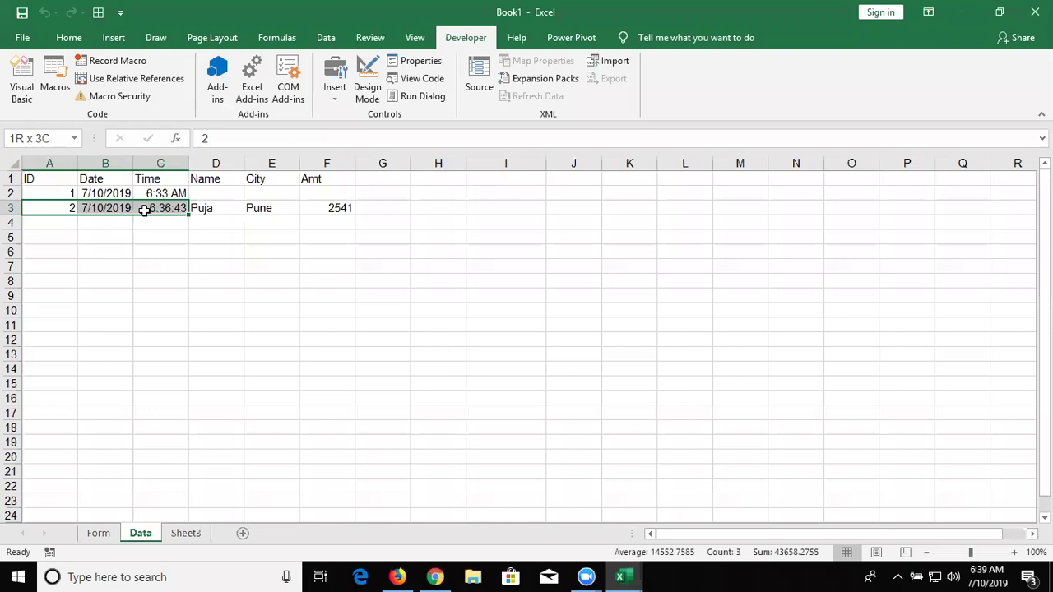
left_click(192, 354)
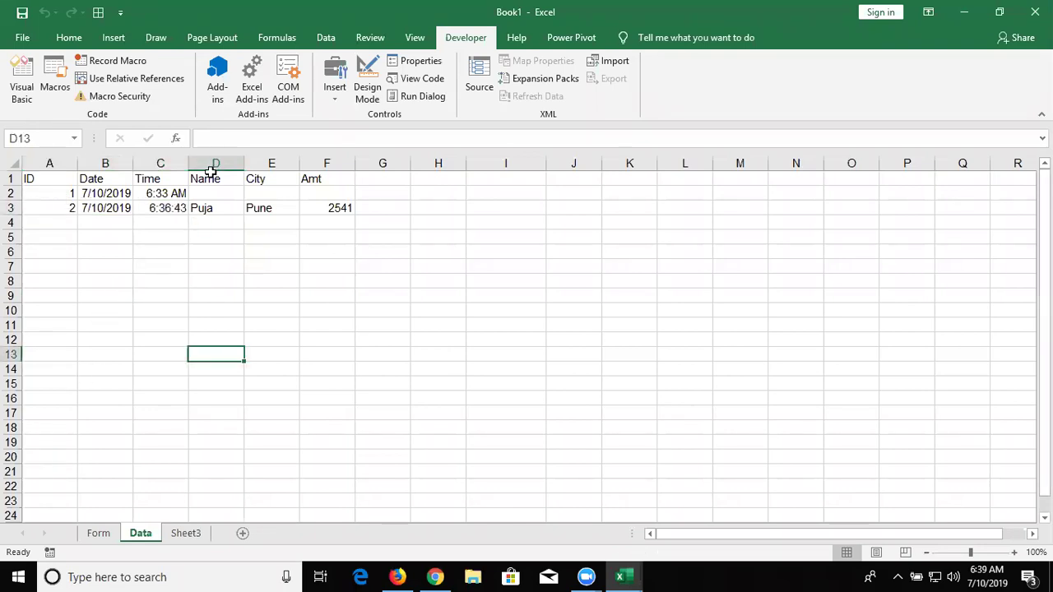
key("alt+Tab")
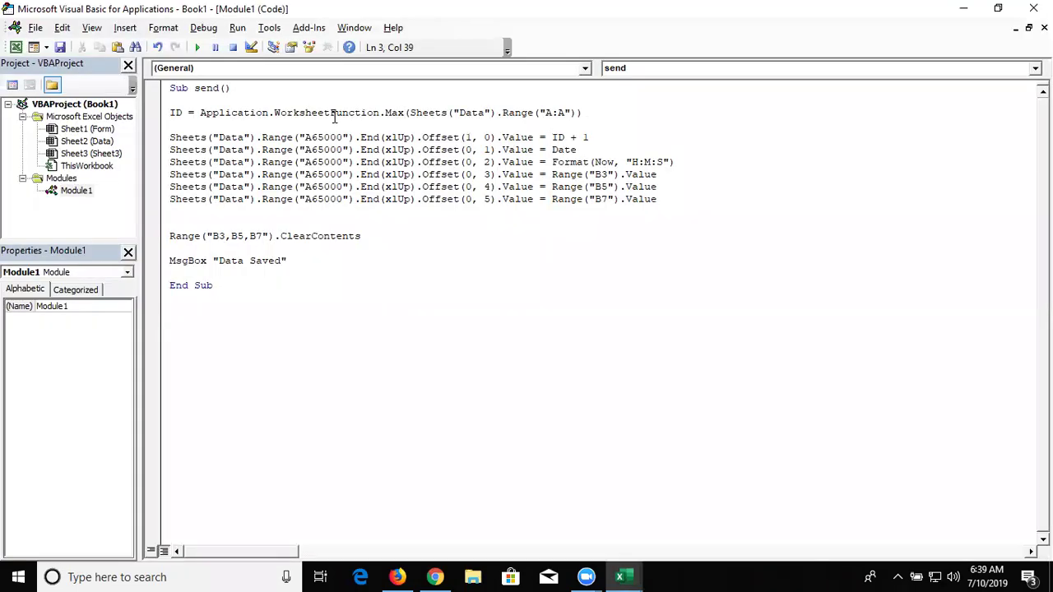
left_click(257, 102)
left_click(306, 113)
left_click(393, 115)
double_click(394, 115)
left_click_drag(409, 113, 579, 115)
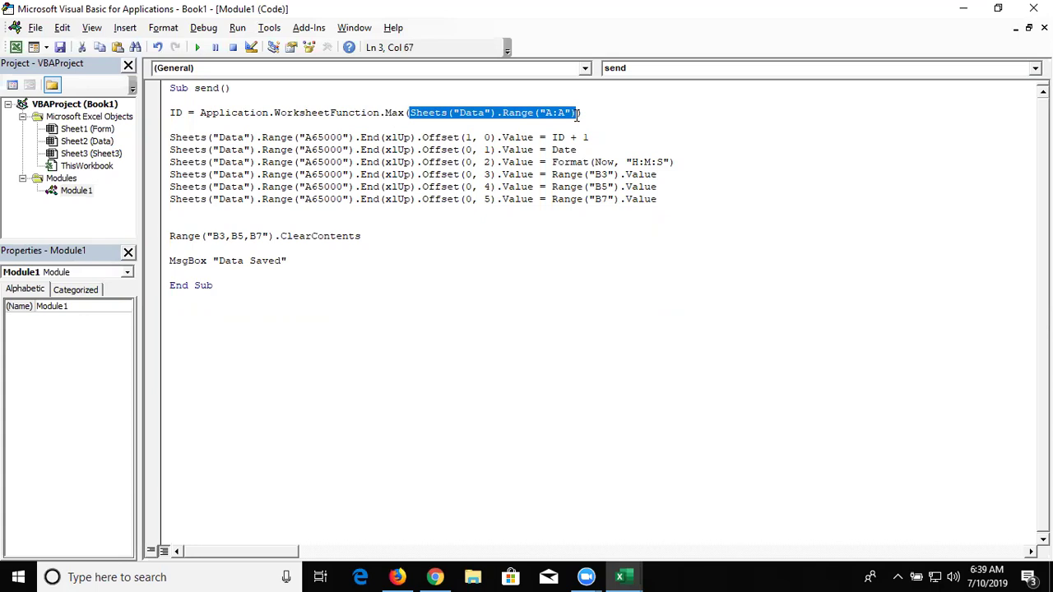
left_click(183, 113)
left_click_drag(183, 112, 171, 112)
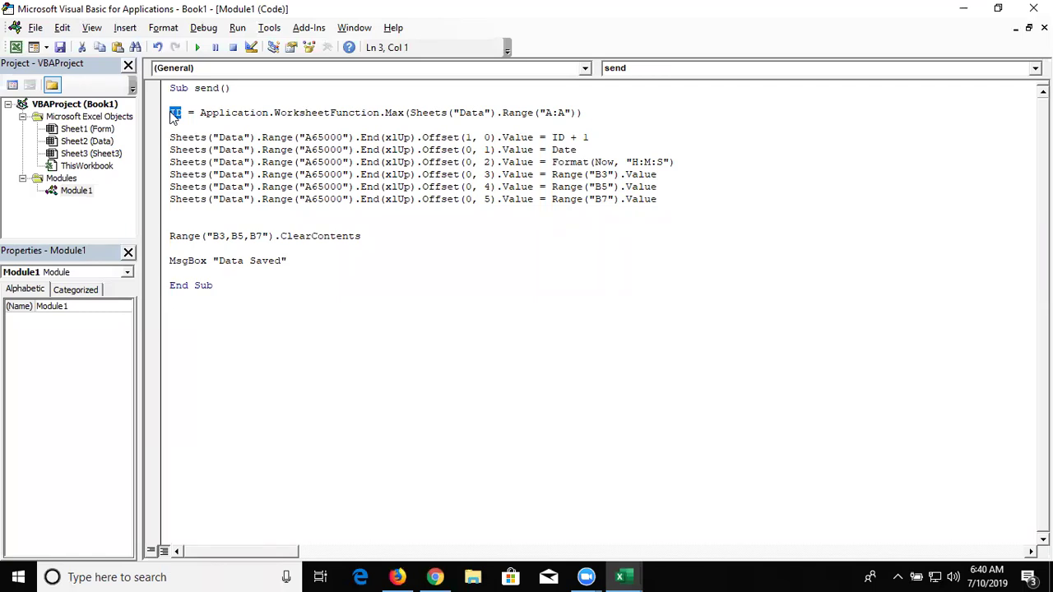
left_click(224, 138)
left_click_drag(311, 138, 343, 138)
left_click(364, 138)
left_click(392, 138)
left_click_drag(416, 138, 170, 141)
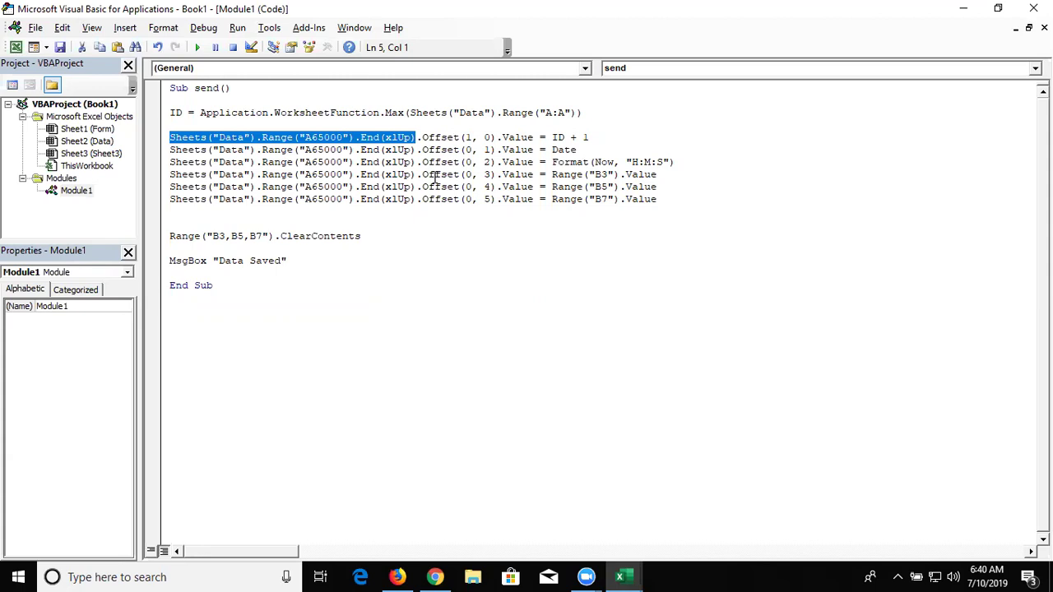
double_click(444, 137)
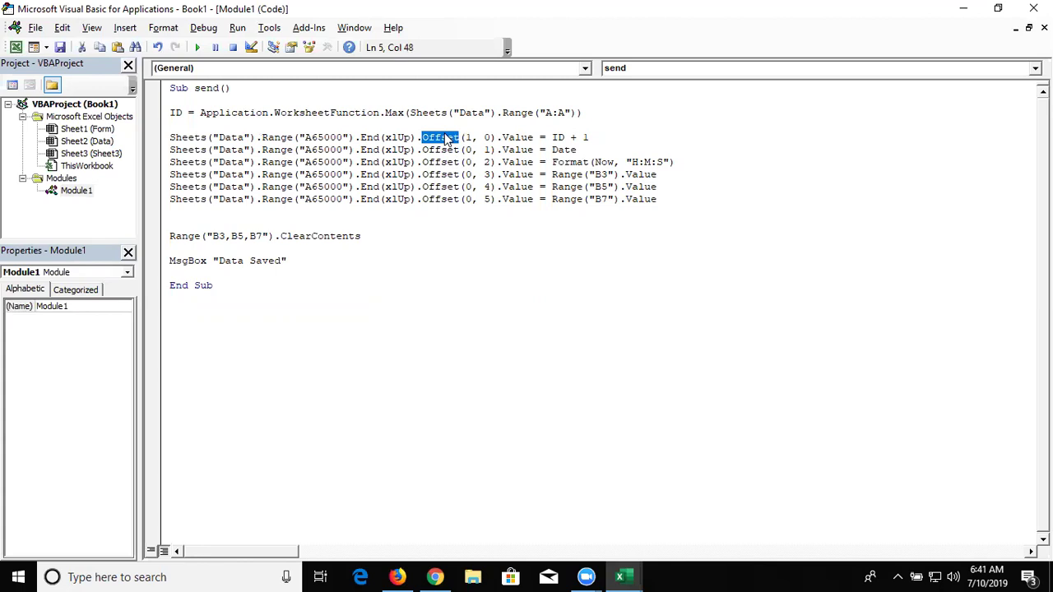
double_click(409, 137)
double_click(429, 138)
left_click(466, 138)
double_click(542, 138)
left_click(274, 150)
double_click(429, 149)
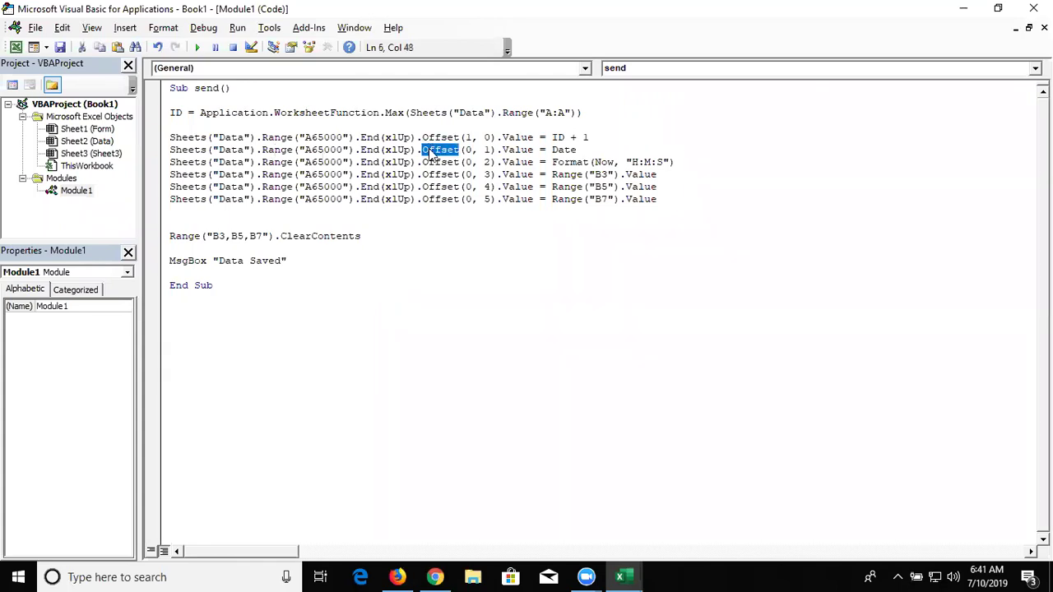
left_click(484, 150)
left_click(563, 150)
left_click(488, 164)
left_click_drag(594, 162, 616, 167)
left_click(592, 150)
left_click_drag(553, 162, 675, 163)
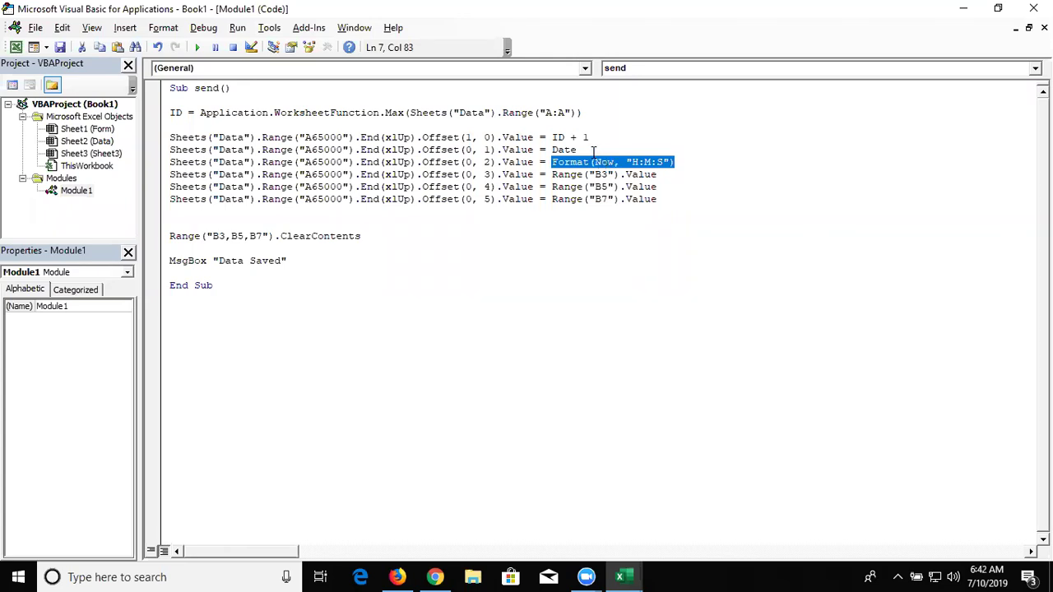
left_click(594, 153)
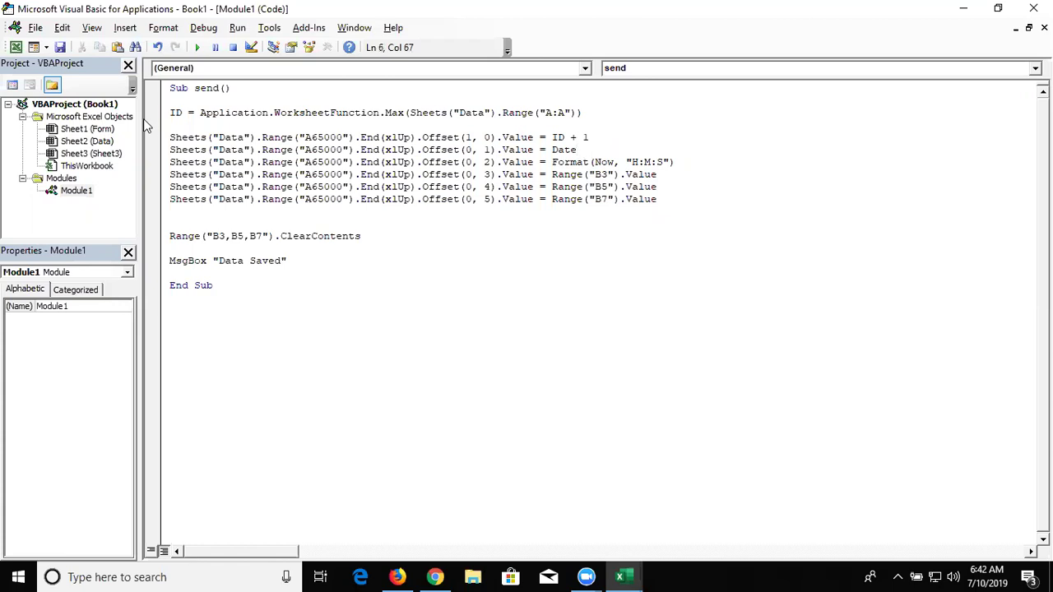
Toggle breakpoints on the Date and time-stamp lines, then remove them again
left_click(153, 164)
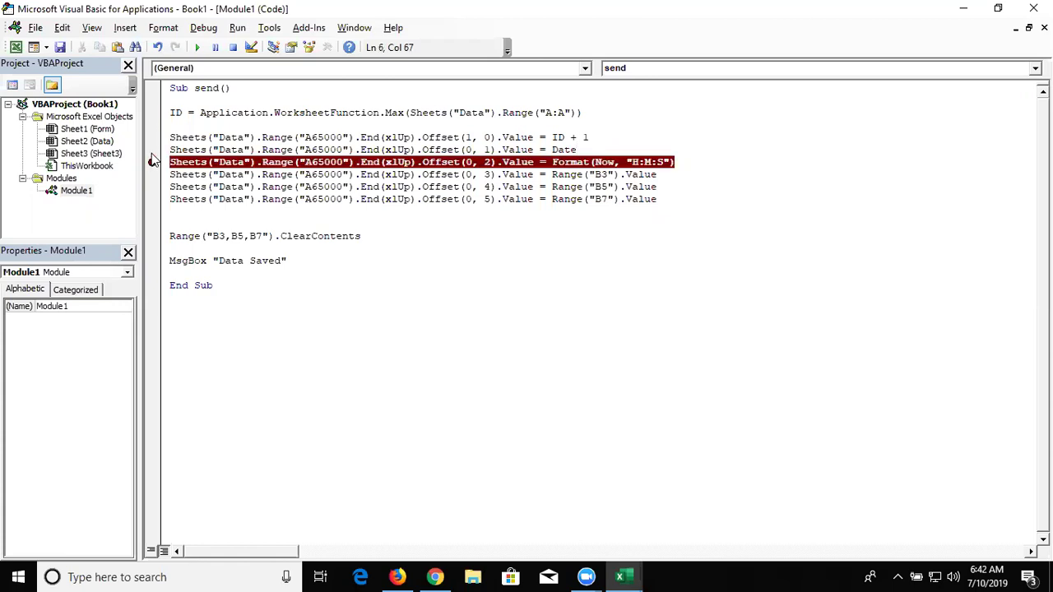
left_click(152, 152)
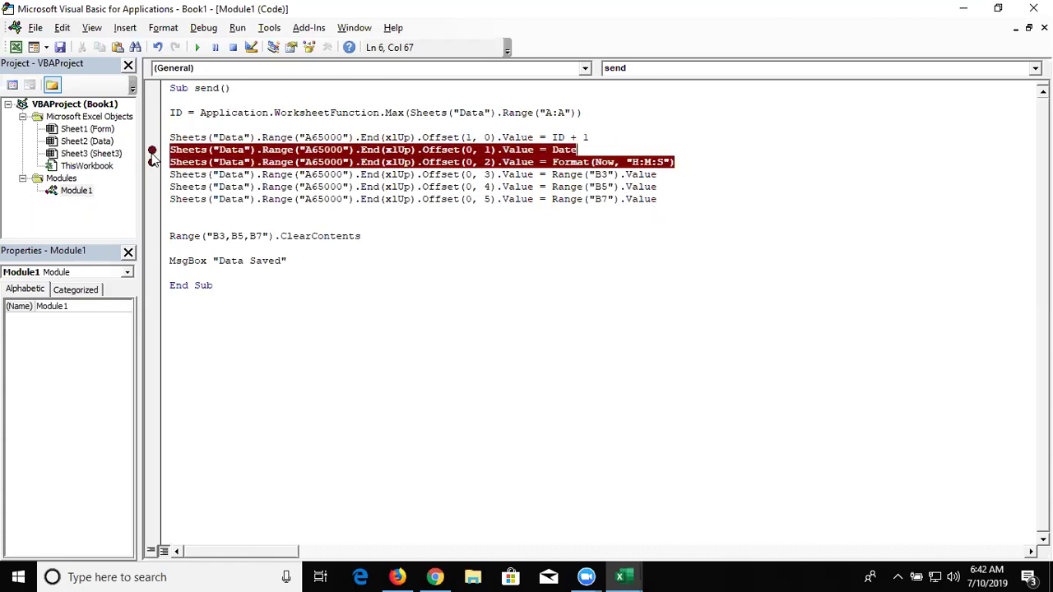
left_click(152, 152)
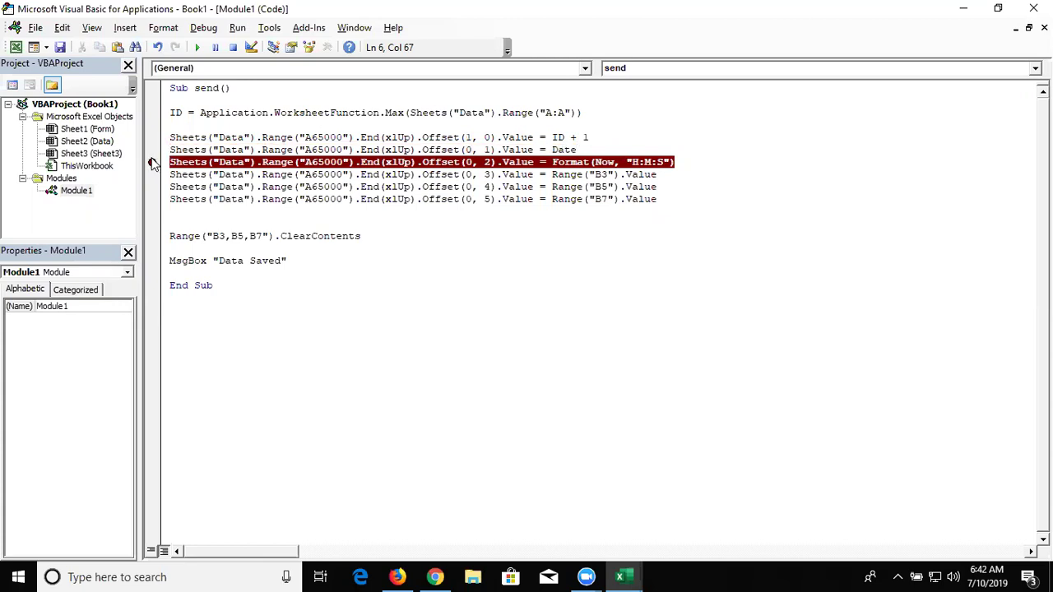
left_click(152, 162)
Examine line 8's Sheets("Data") offset 3 target and Range("B3").Value source, then return to Excel
left_click(168, 175)
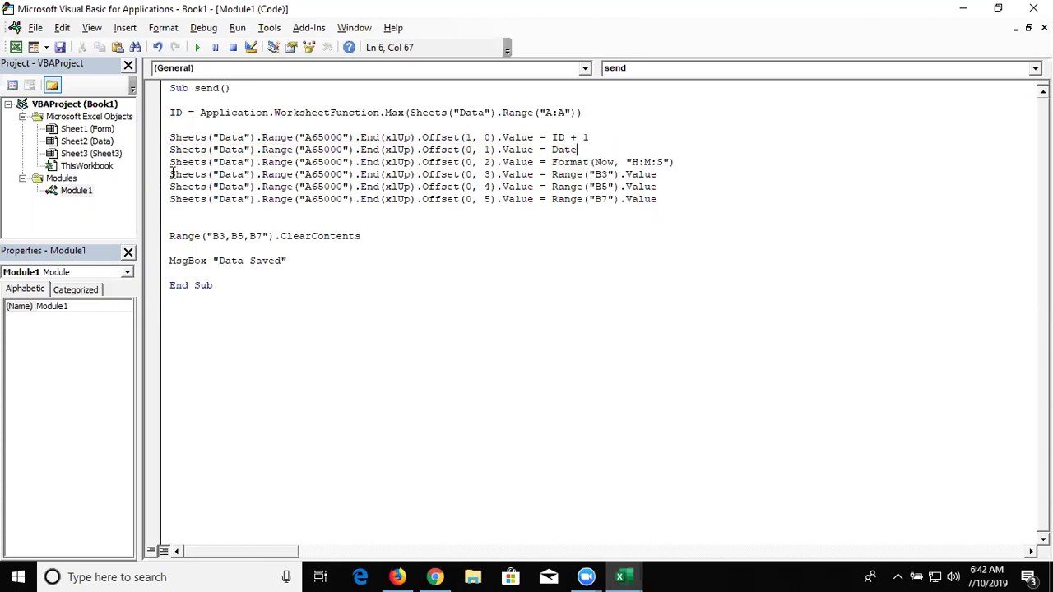
left_click(486, 174)
double_click(486, 175)
double_click(516, 176)
left_click(552, 175)
left_click_drag(552, 175, 657, 175)
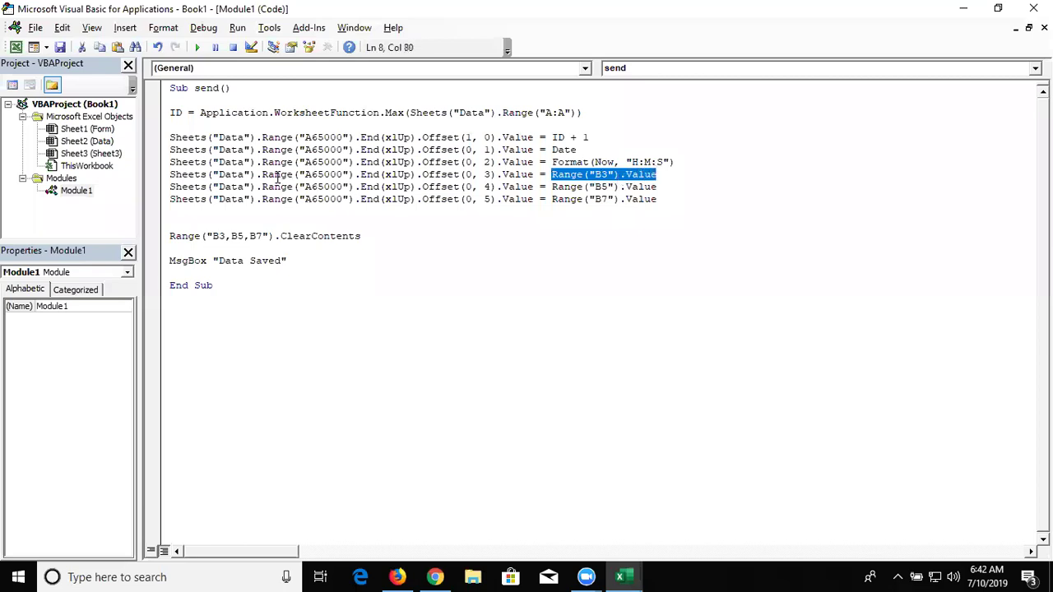
left_click_drag(257, 176, 173, 184)
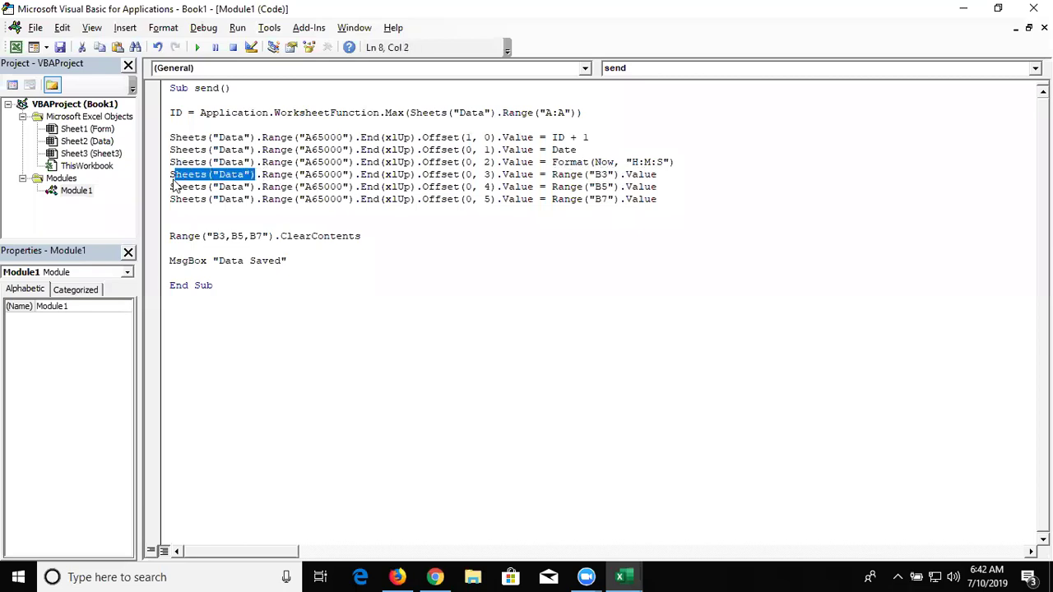
left_click(551, 176)
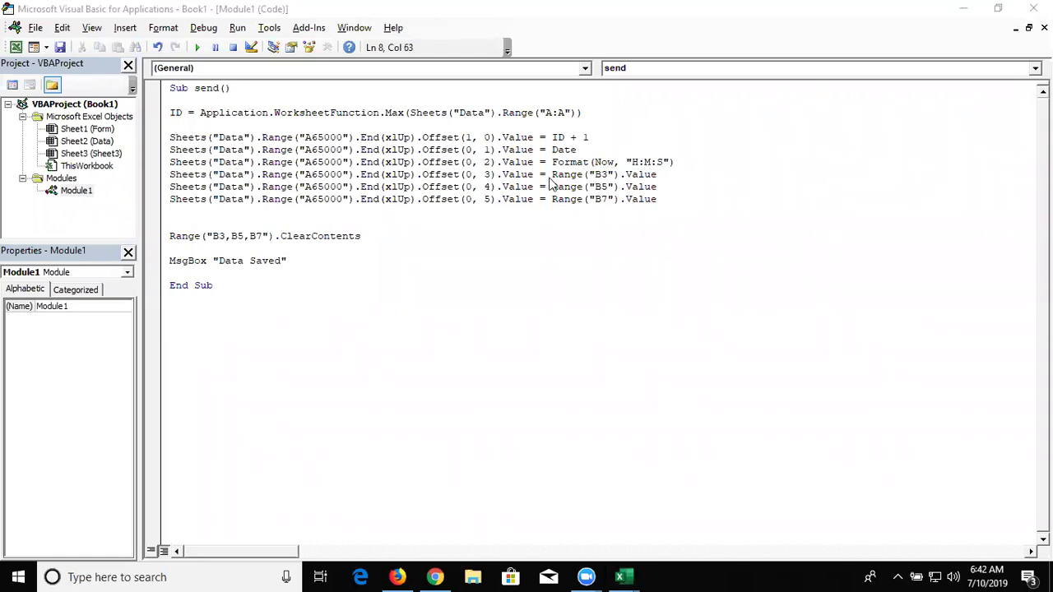
key("alt+Tab")
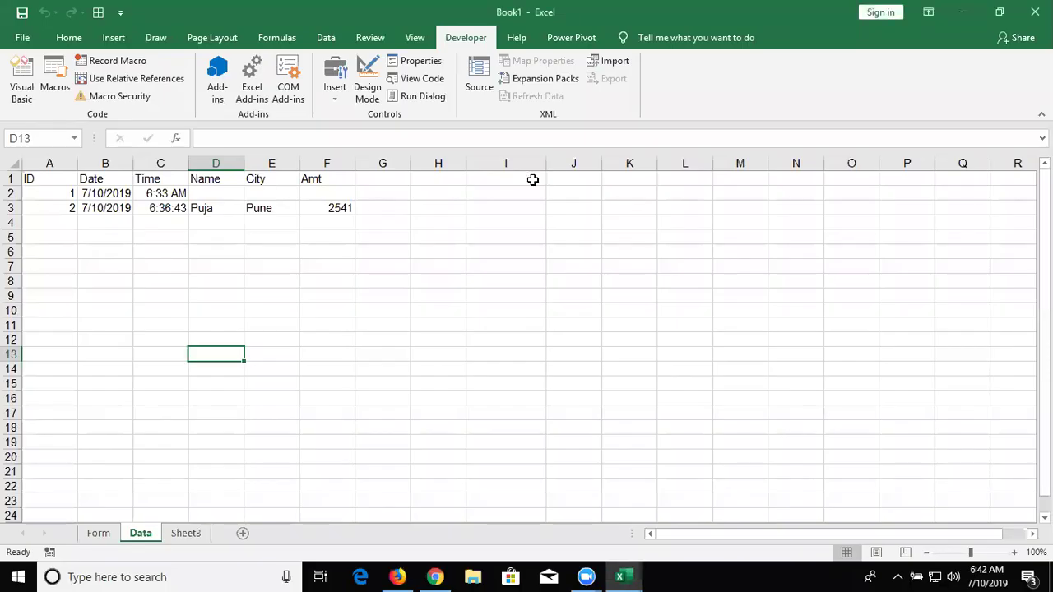
Run the Send macro from the Form sheet and check the B5 and B7 clearing references in code
left_click(99, 534)
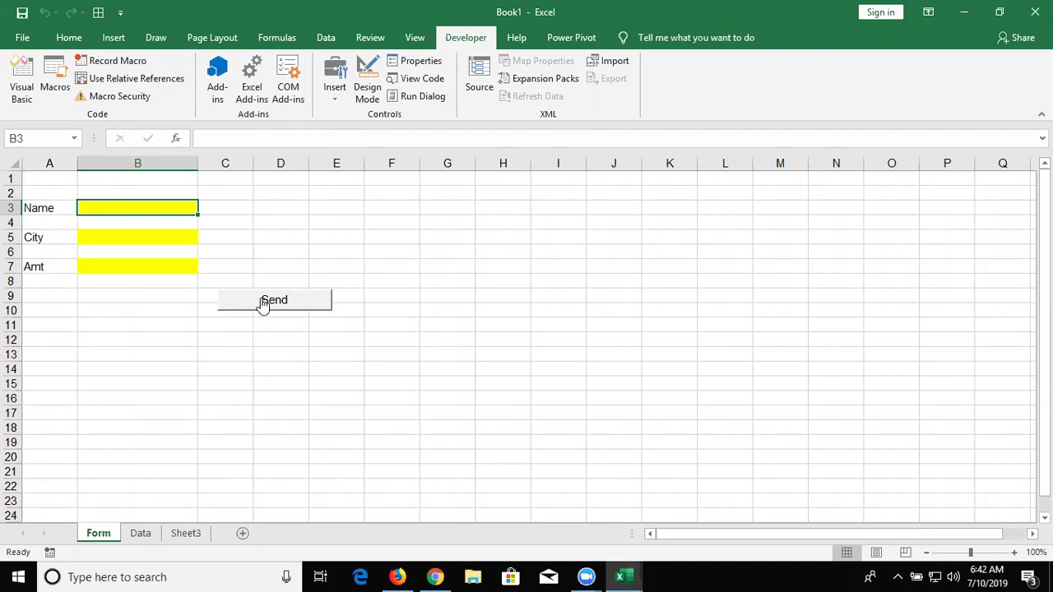
left_click(263, 304)
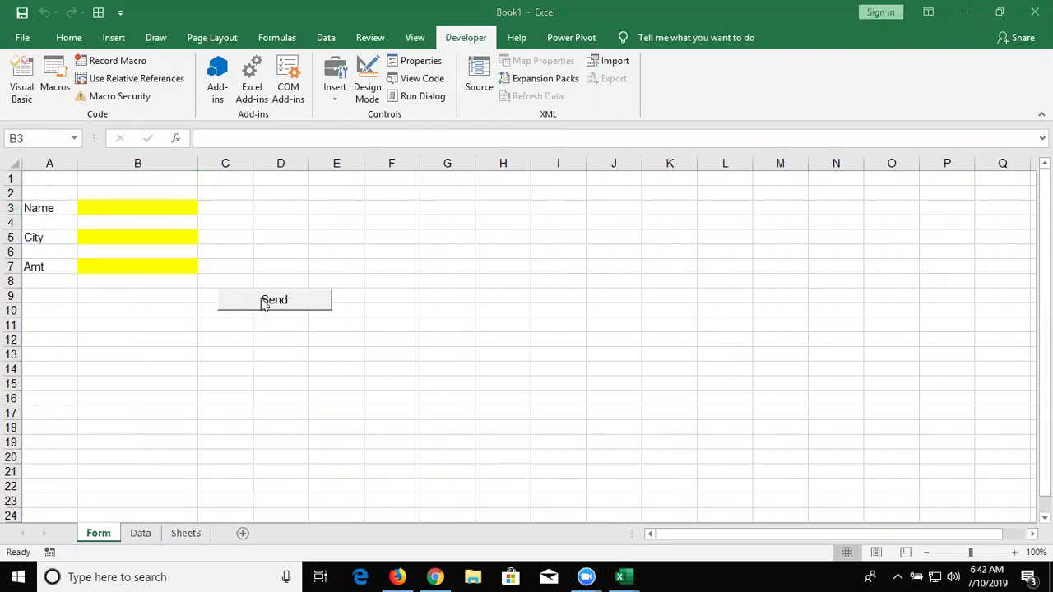
key("alt+Tab")
key("alt+Tab")
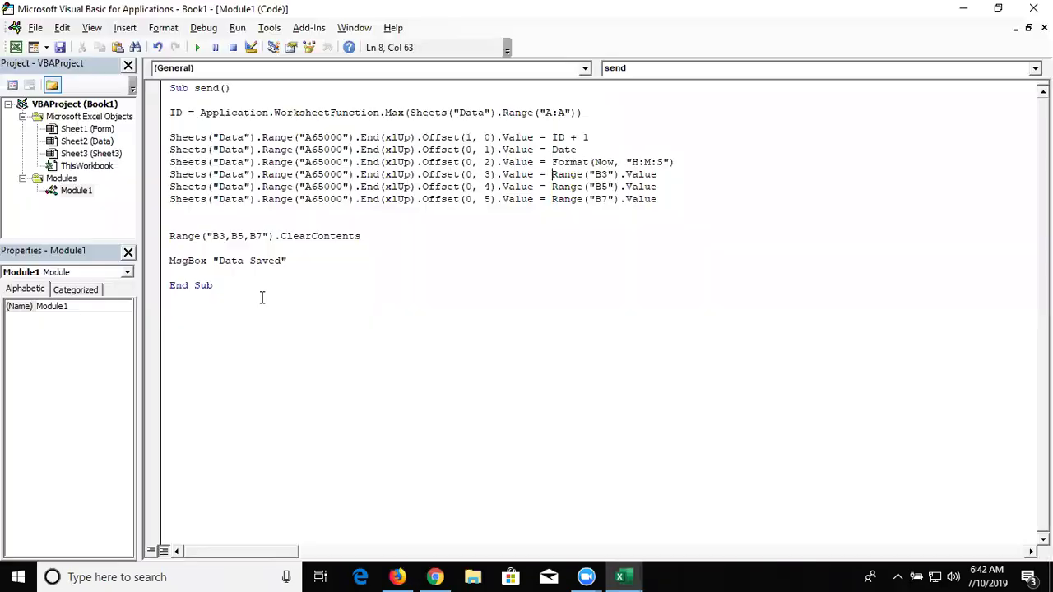
left_click(601, 199)
double_click(235, 236)
key("alt+Tab")
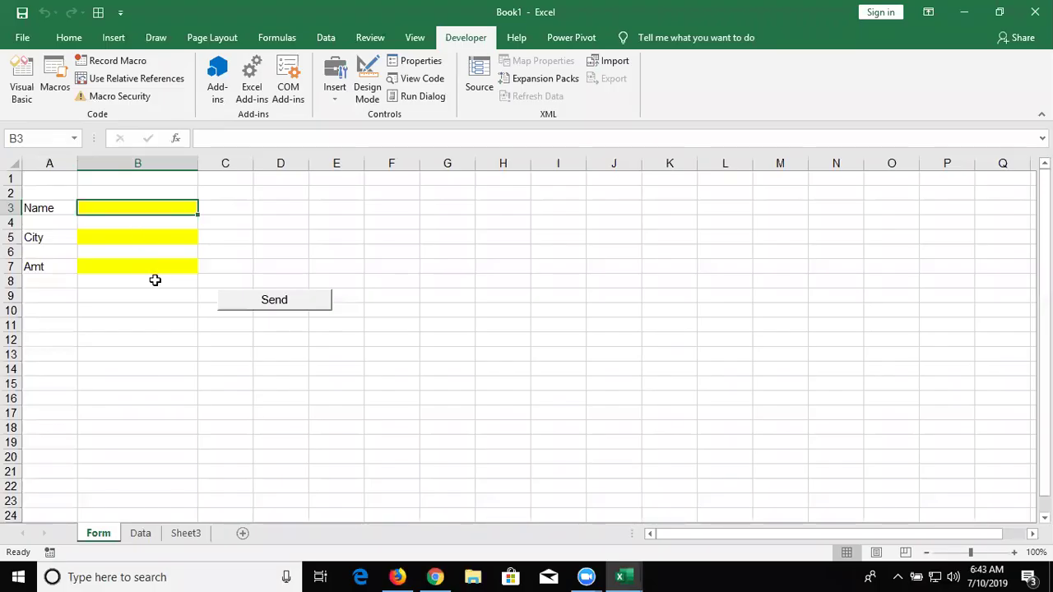
key("alt+Tab")
key("alt+Tab")
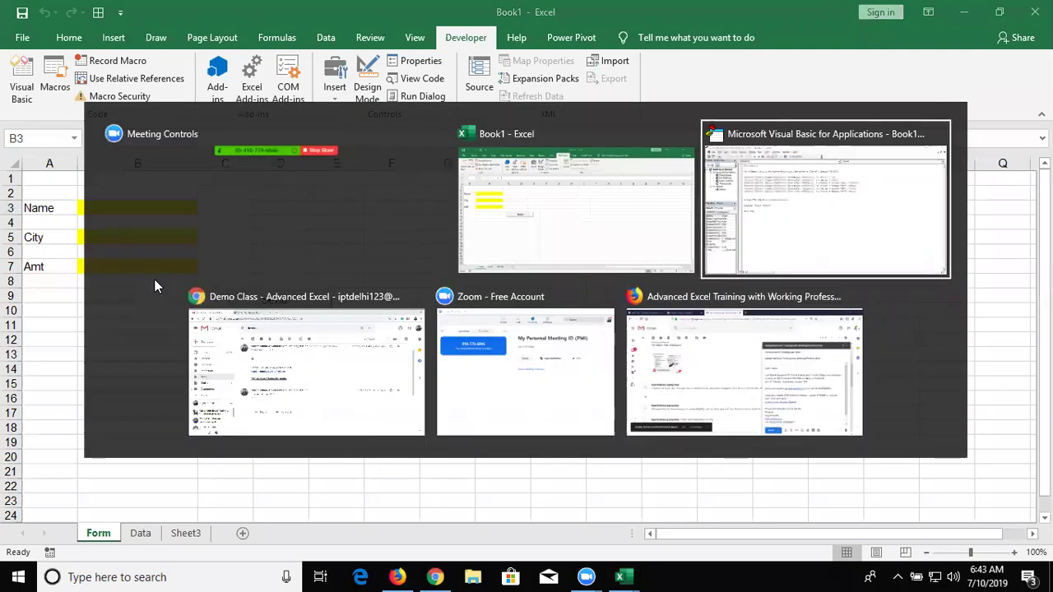
left_click(219, 236)
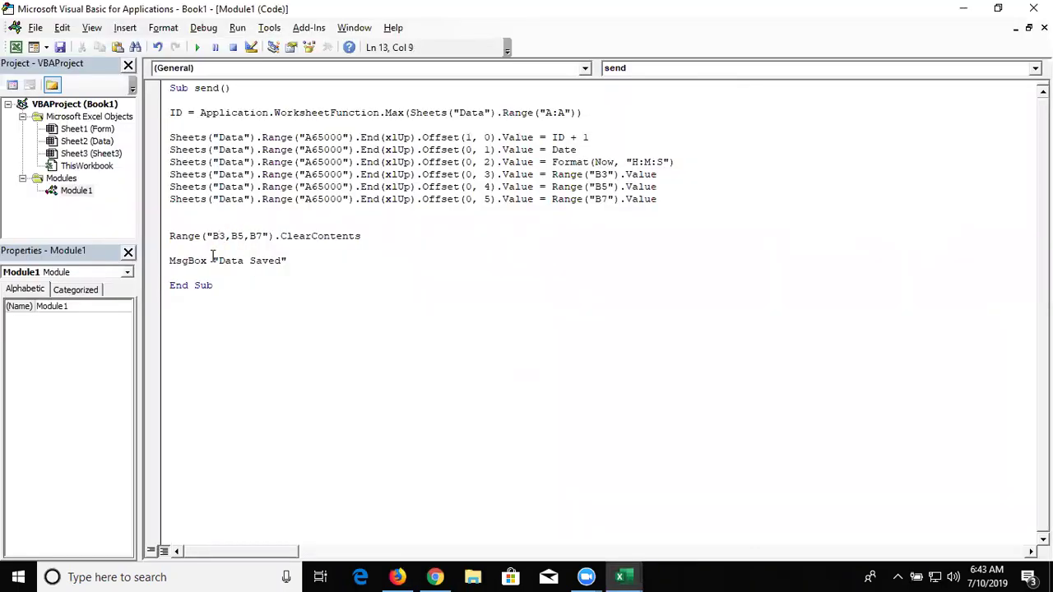
double_click(194, 262)
double_click(222, 261)
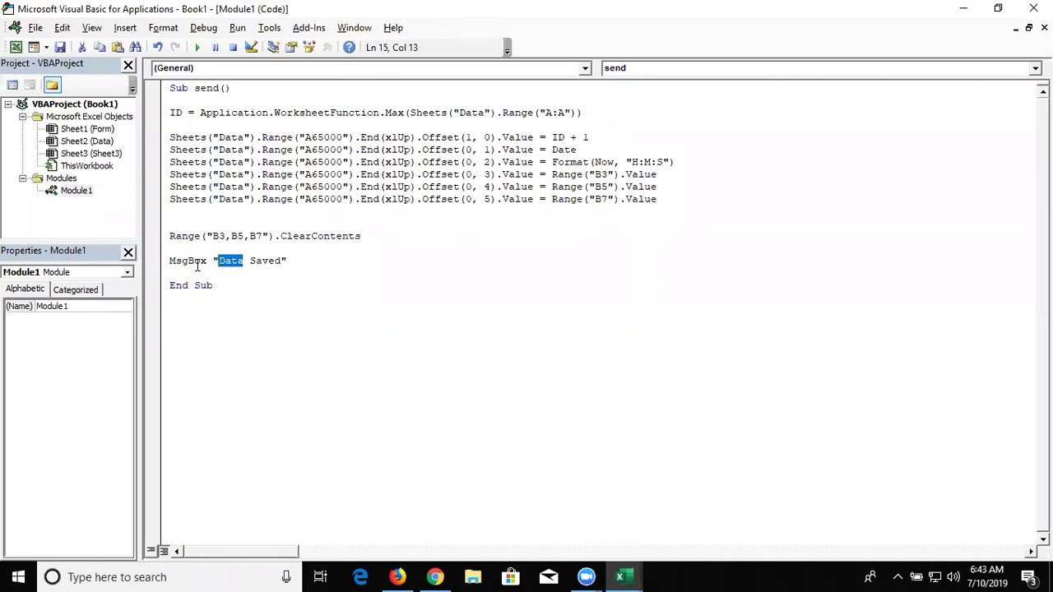
left_click(159, 267)
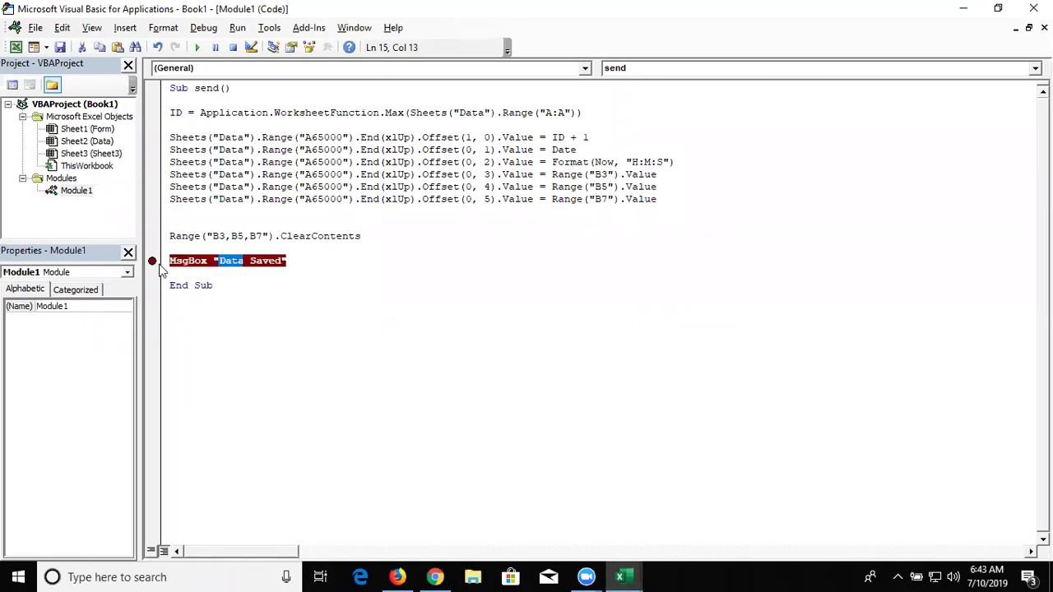
left_click_drag(176, 248, 170, 113)
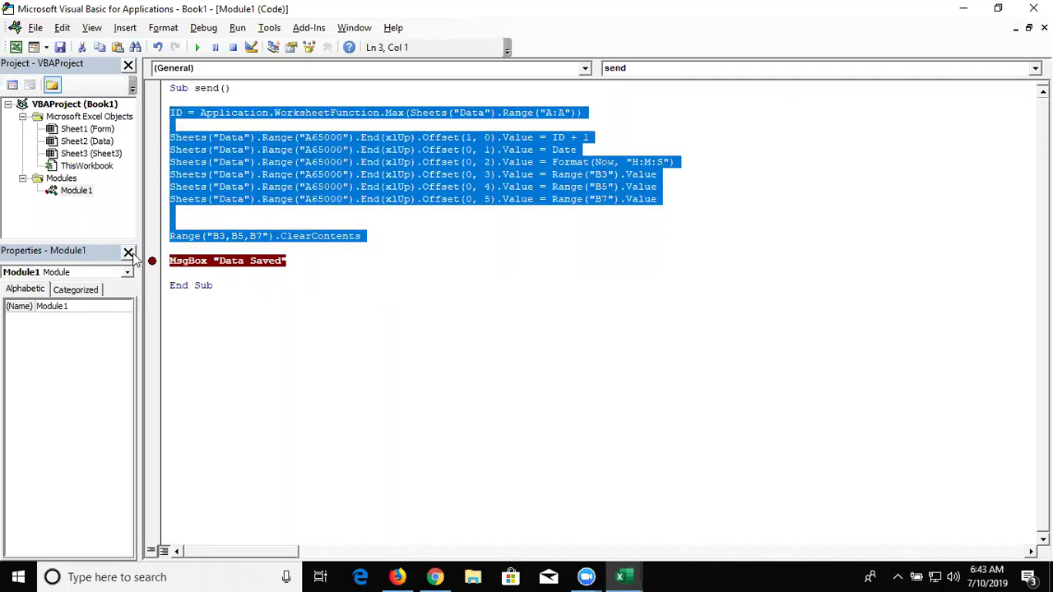
left_click(153, 263)
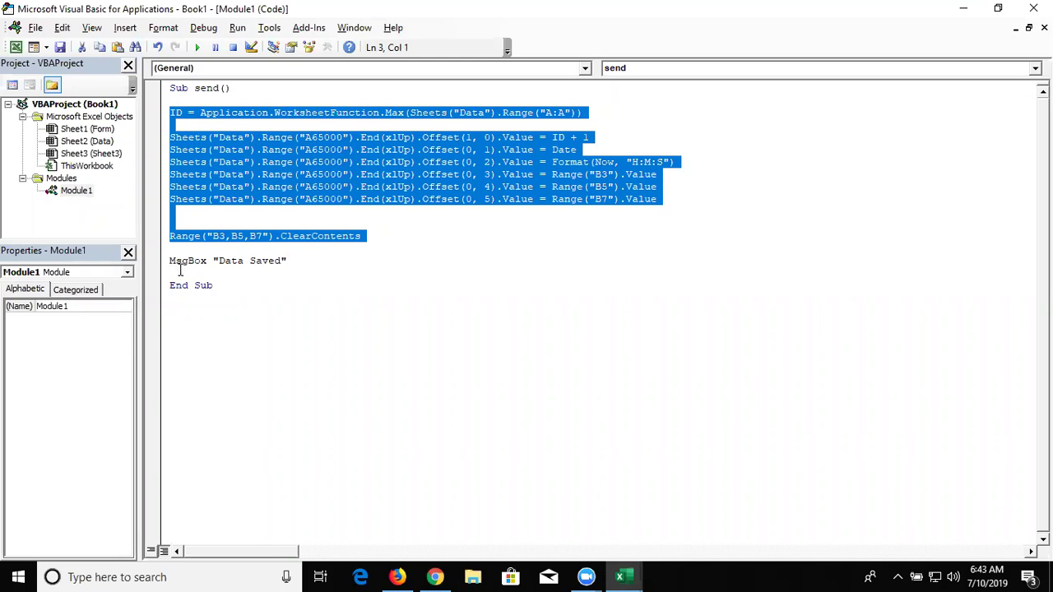
left_click(179, 272)
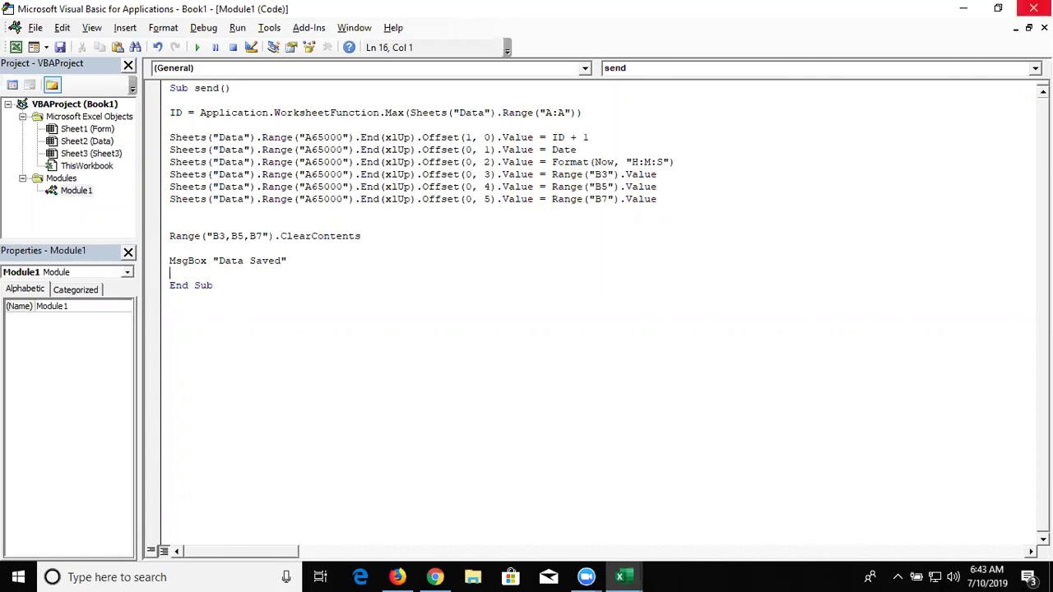
key("alt+F11")
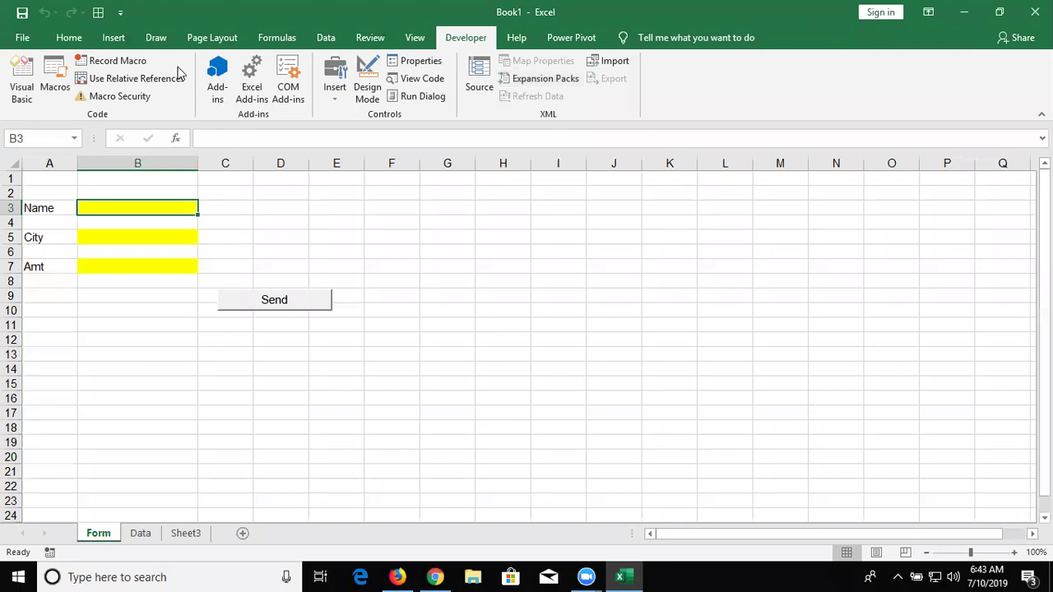
Save the workbook to the Desktop as macro-enabled 'Form' and close Excel
key("ctrl+s")
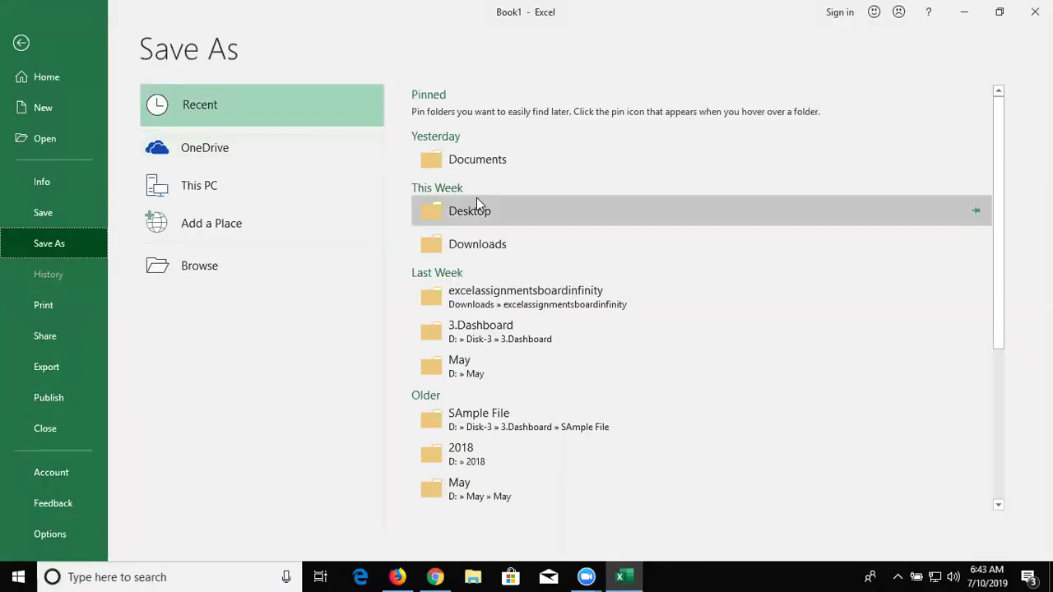
left_click(482, 213)
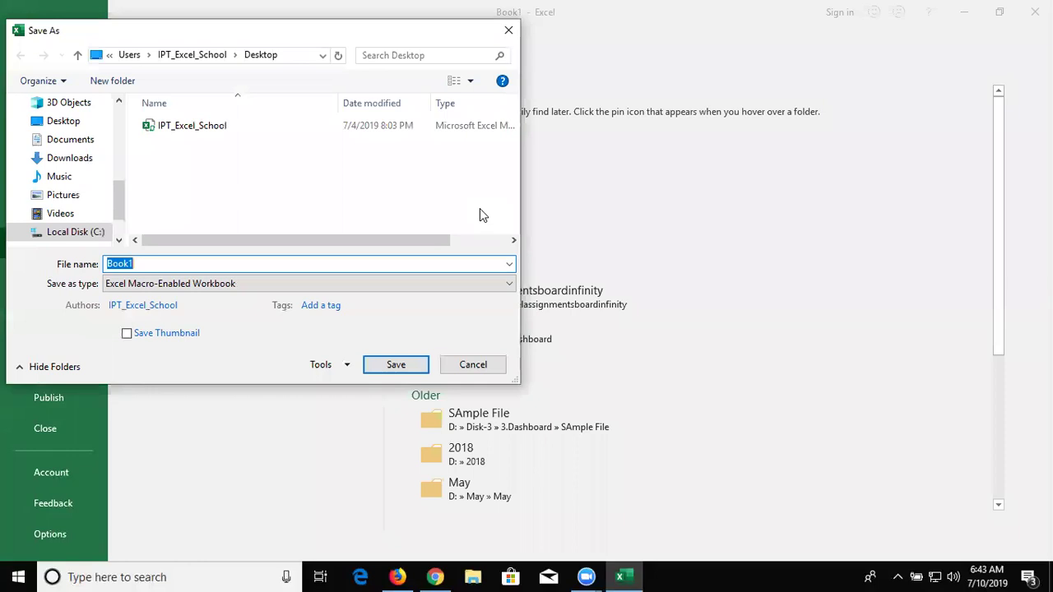
left_click(102, 125)
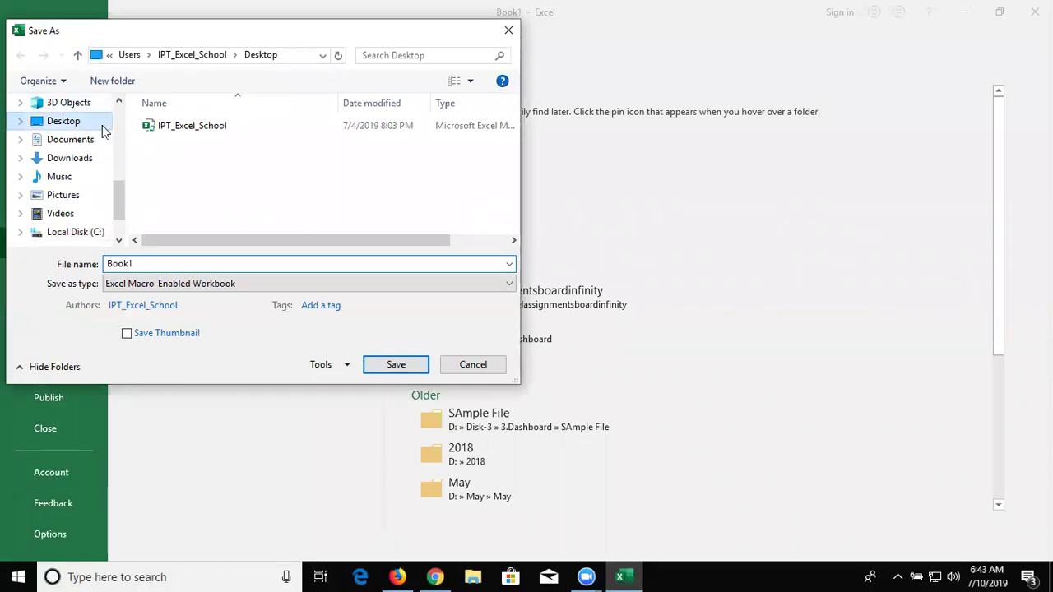
double_click(131, 265)
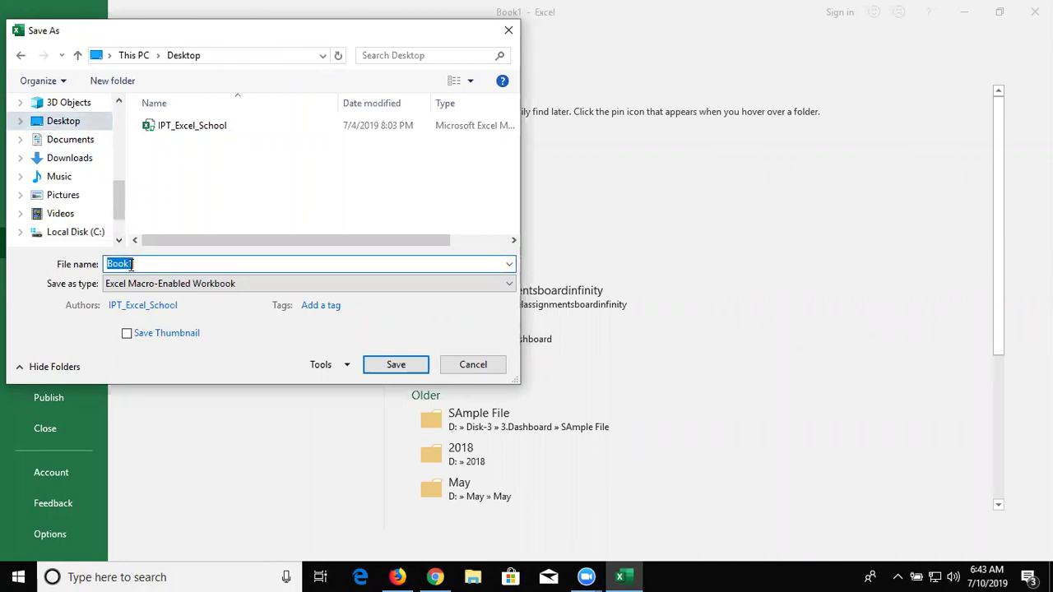
type("Form")
left_click(87, 125)
left_click(410, 365)
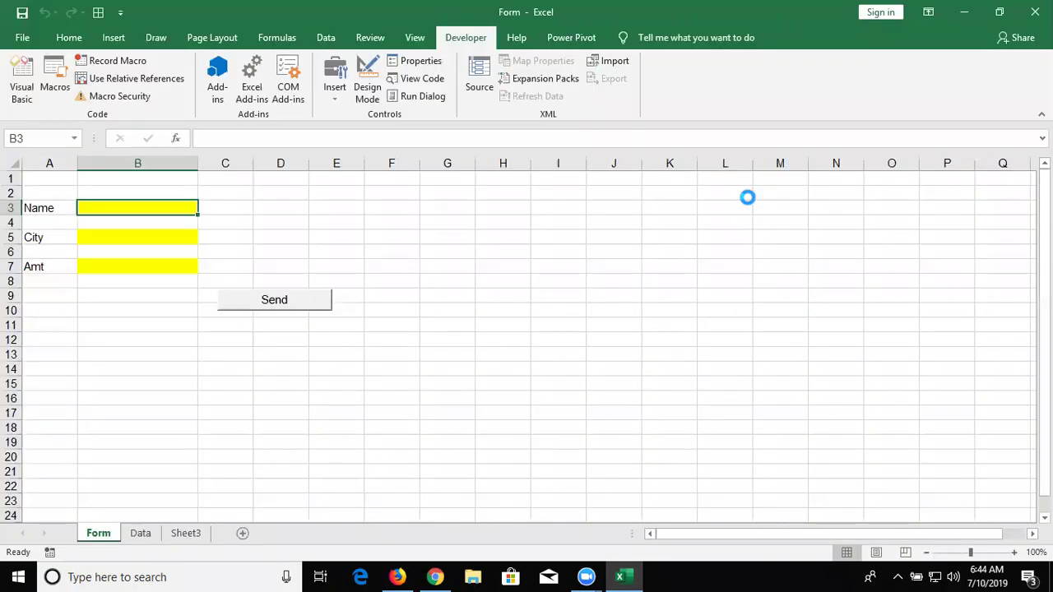
left_click(1035, 12)
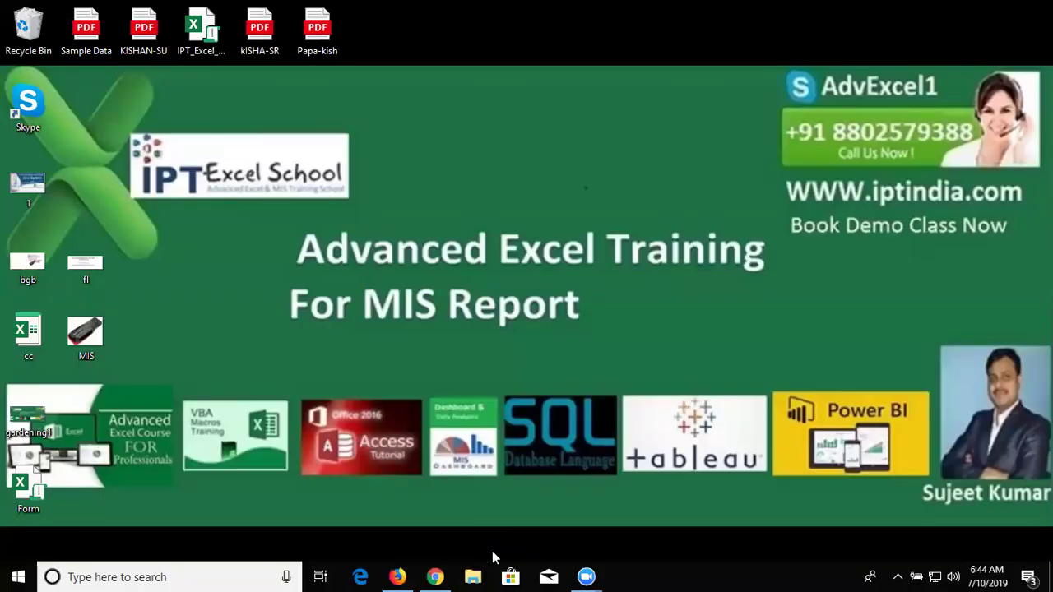
Start a new Gmail message and add the first recipient from contact suggestions
left_click(436, 577)
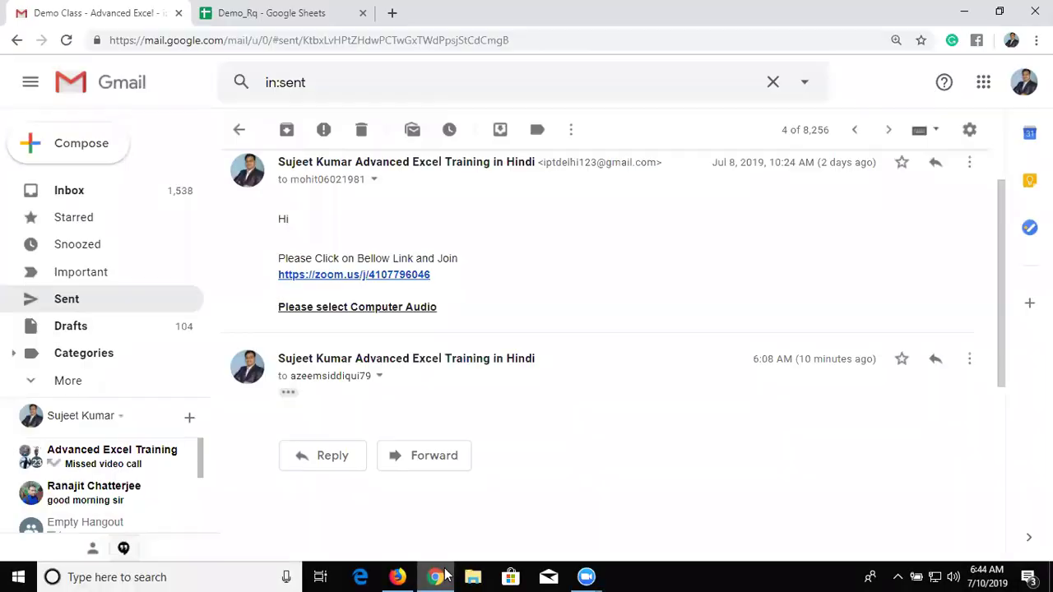
left_click(107, 161)
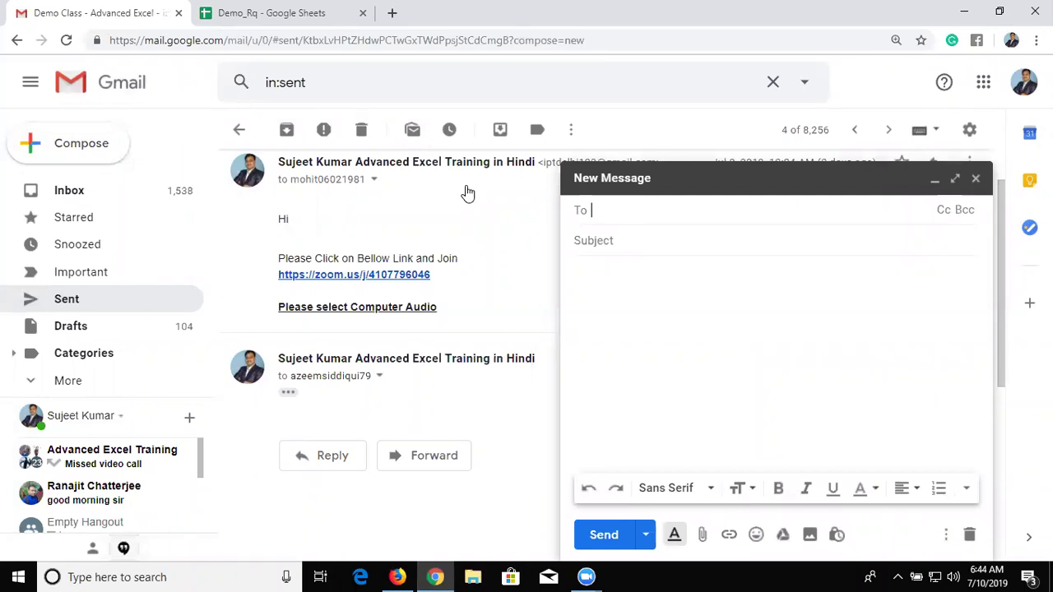
type("z")
type("ahi")
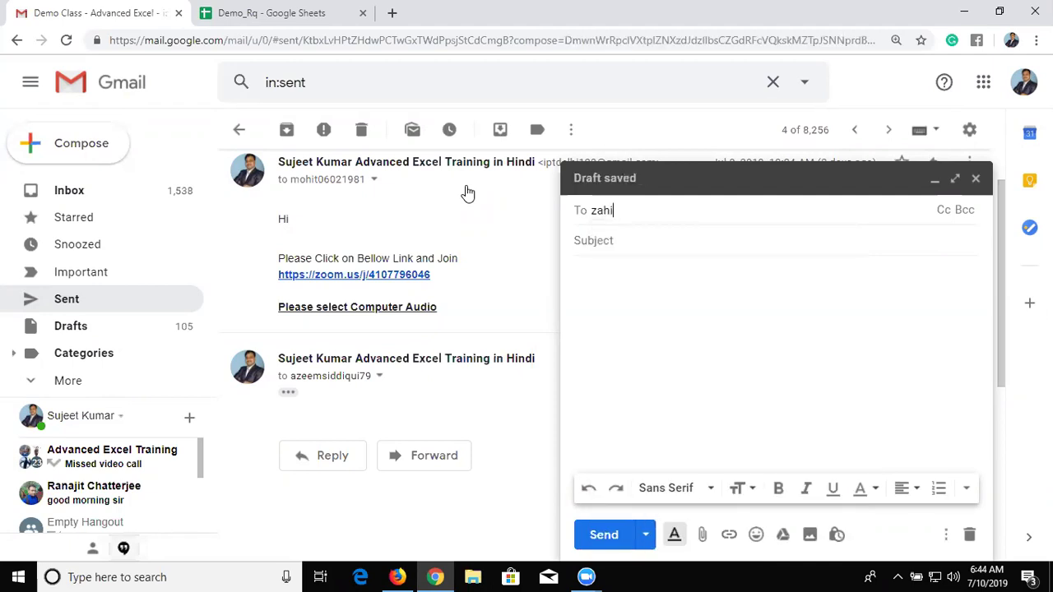
key("BackSpace")
key("BackSpace")
key("BackSpace")
key("BackSpace")
type("rame")
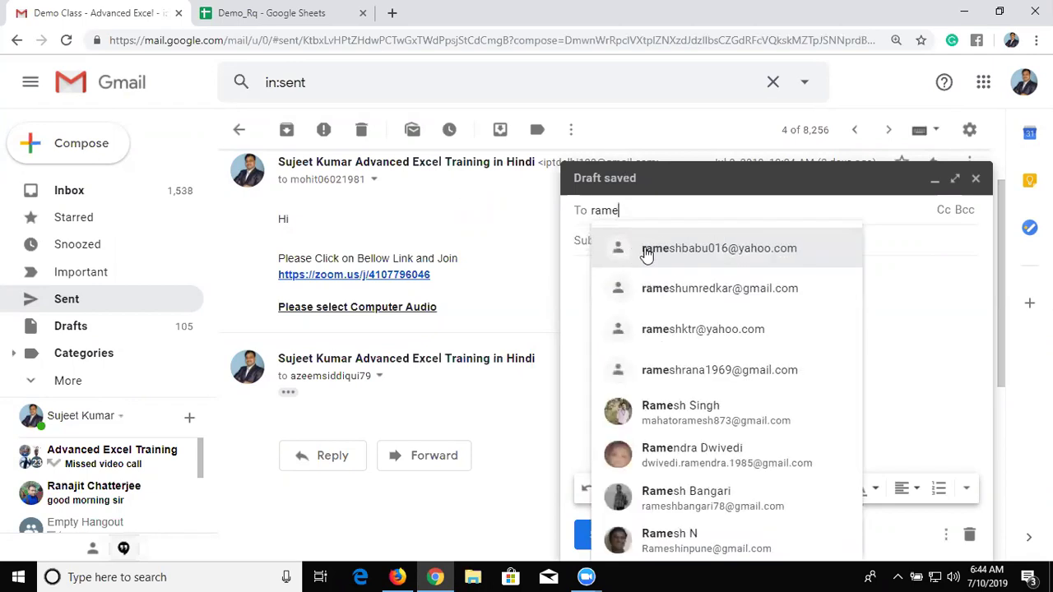
left_click(648, 250)
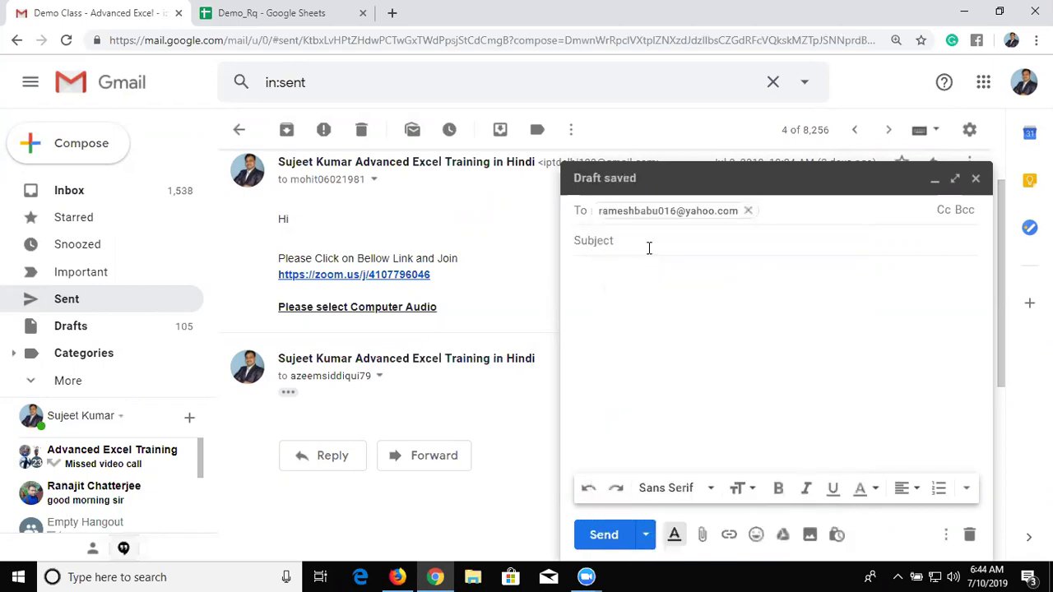
Add the second and third recipients from the contact suggestions
type("z")
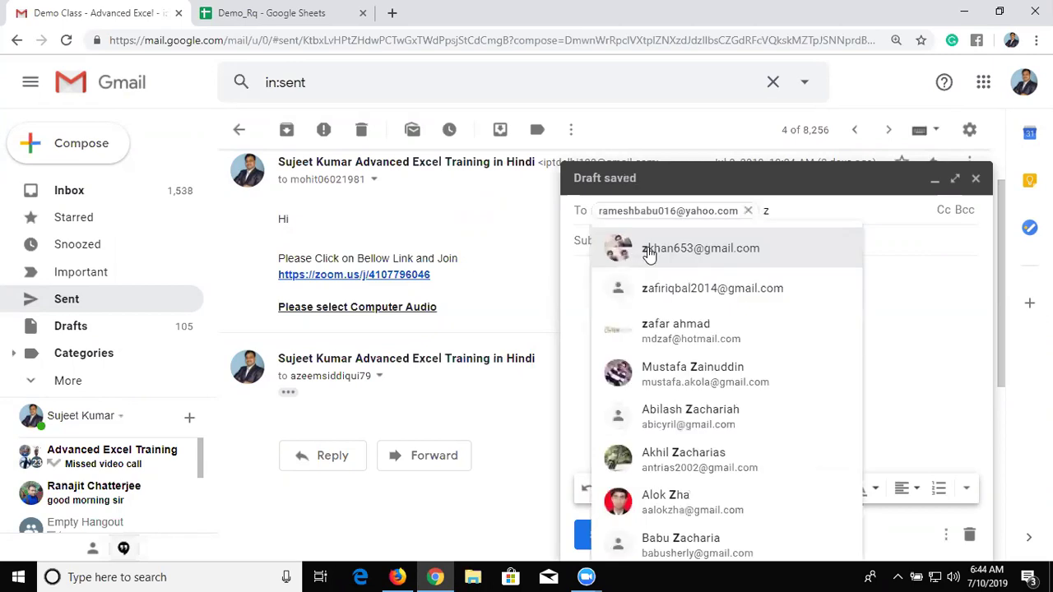
type("kh")
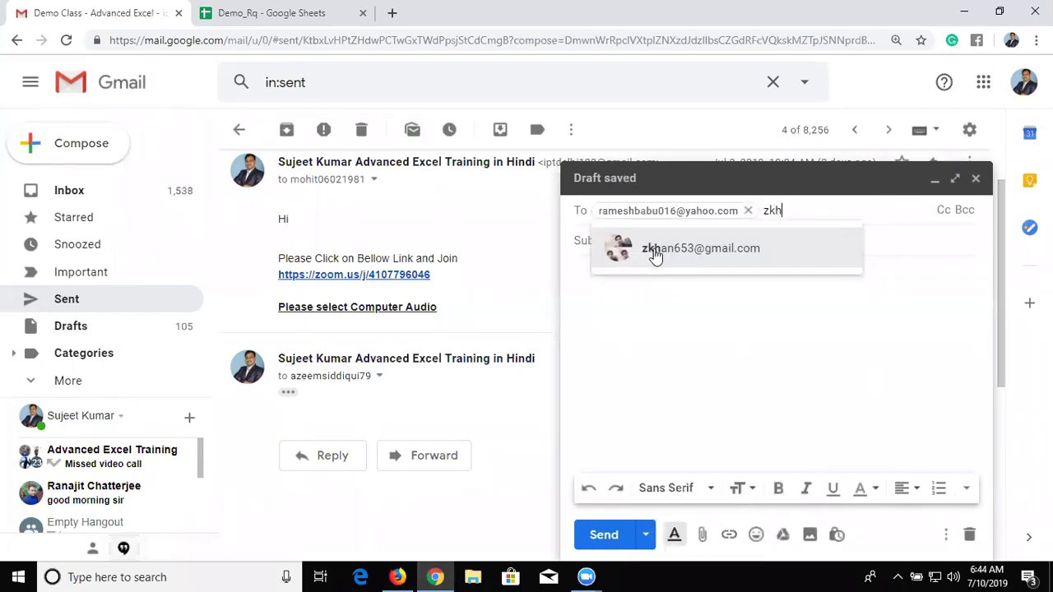
left_click(656, 257)
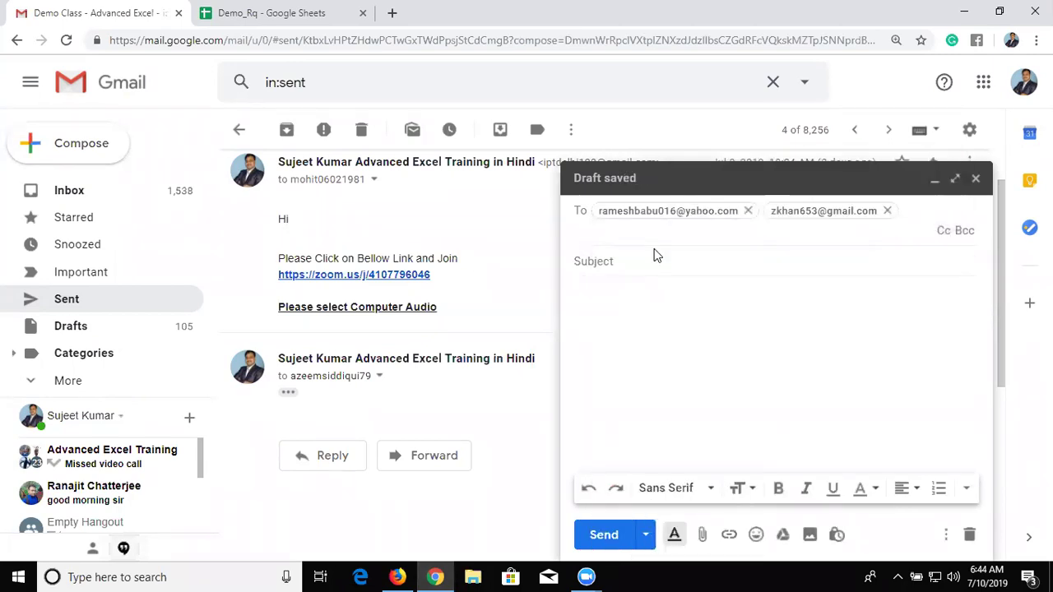
type("azim")
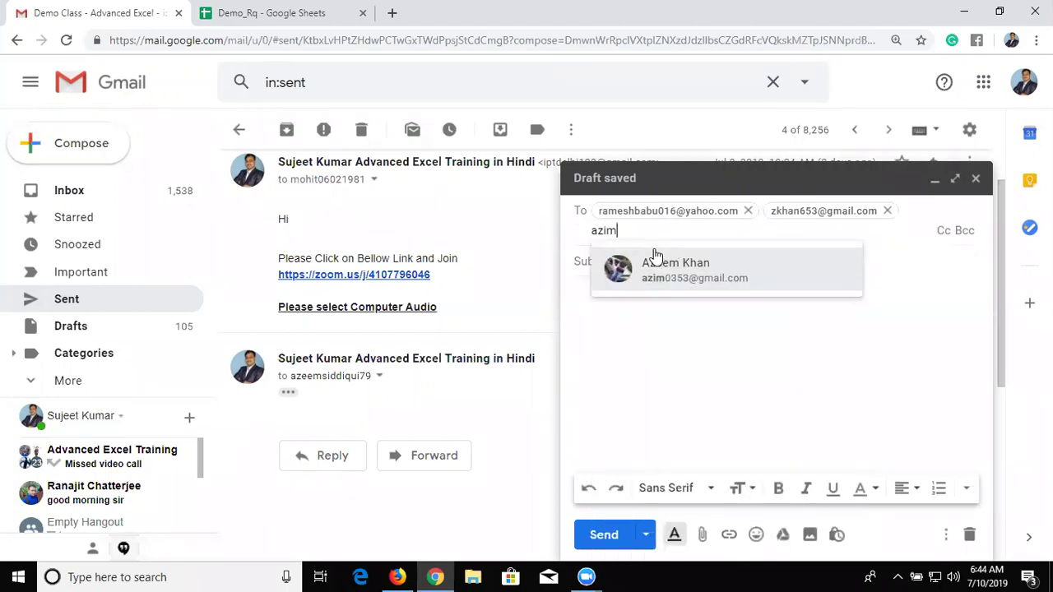
key("BackSpace")
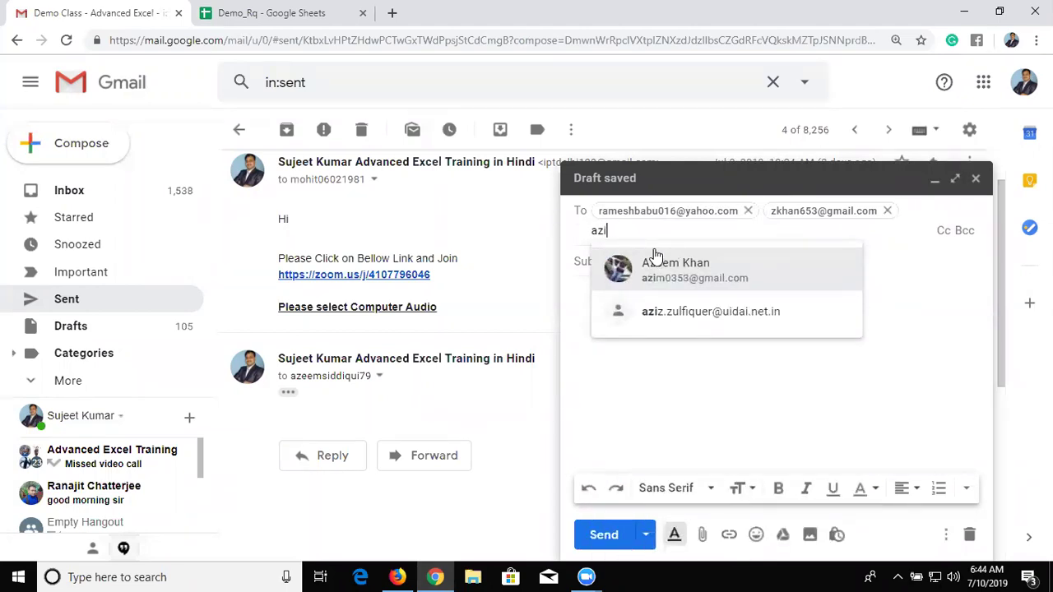
key("BackSpace")
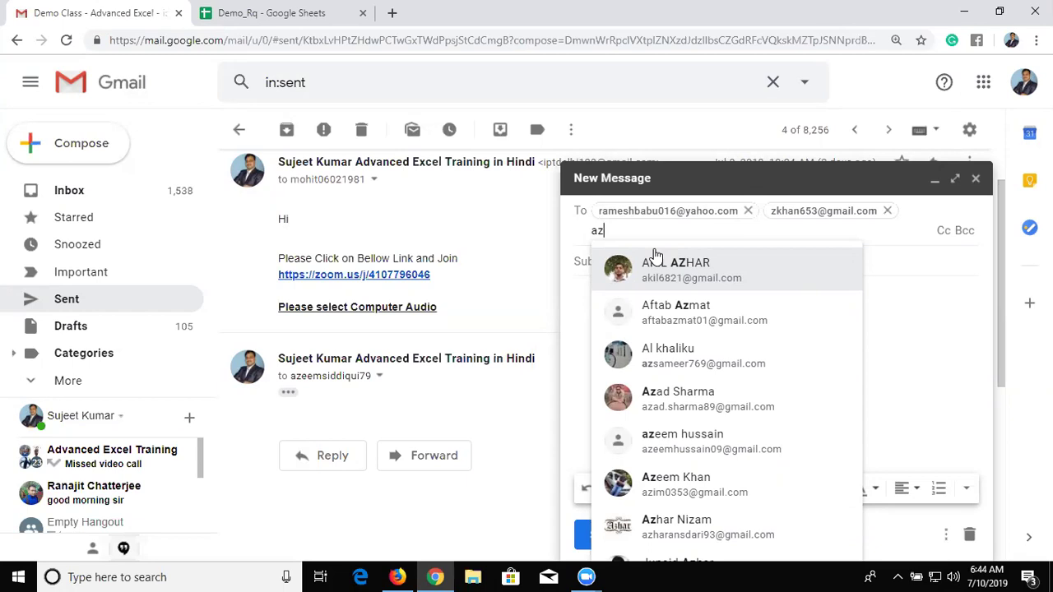
type("ee")
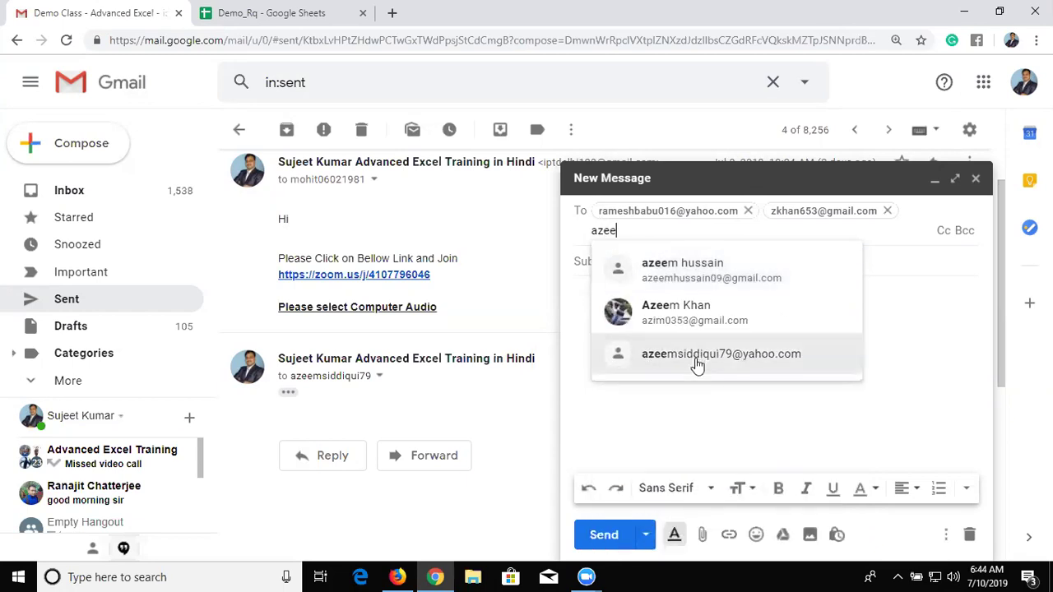
left_click(697, 359)
left_click(643, 271)
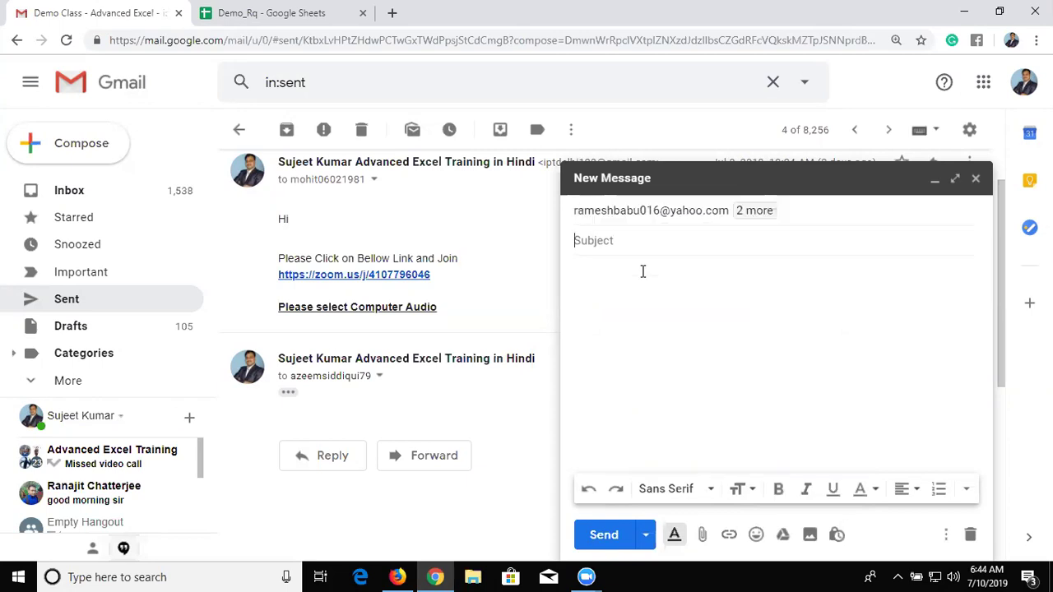
Send the email with subject 'File' and Form.xlsm from the Desktop attached, then show the desktop
type("File")
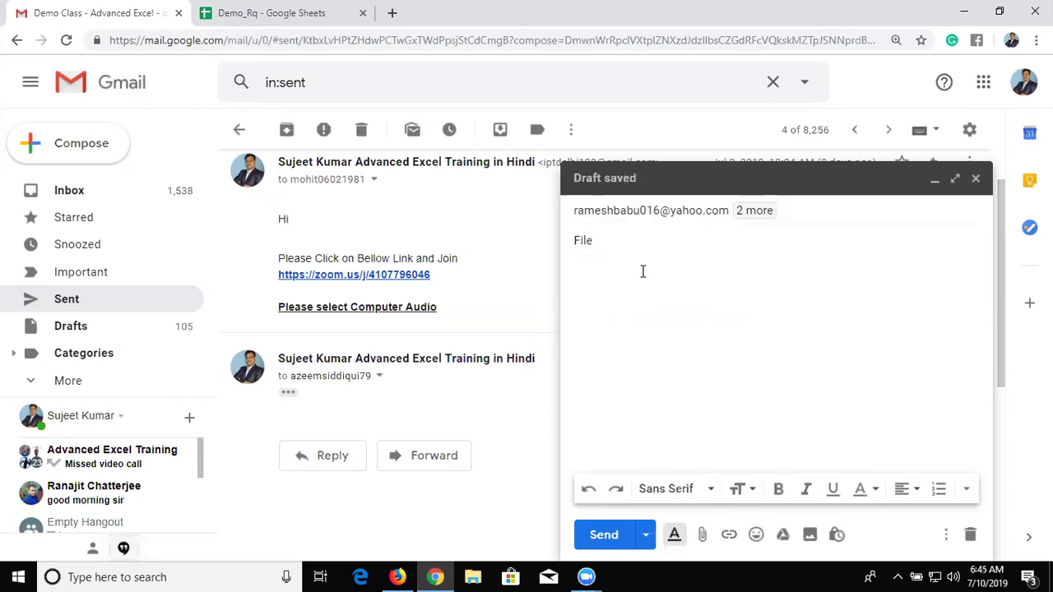
left_click(642, 271)
left_click(703, 535)
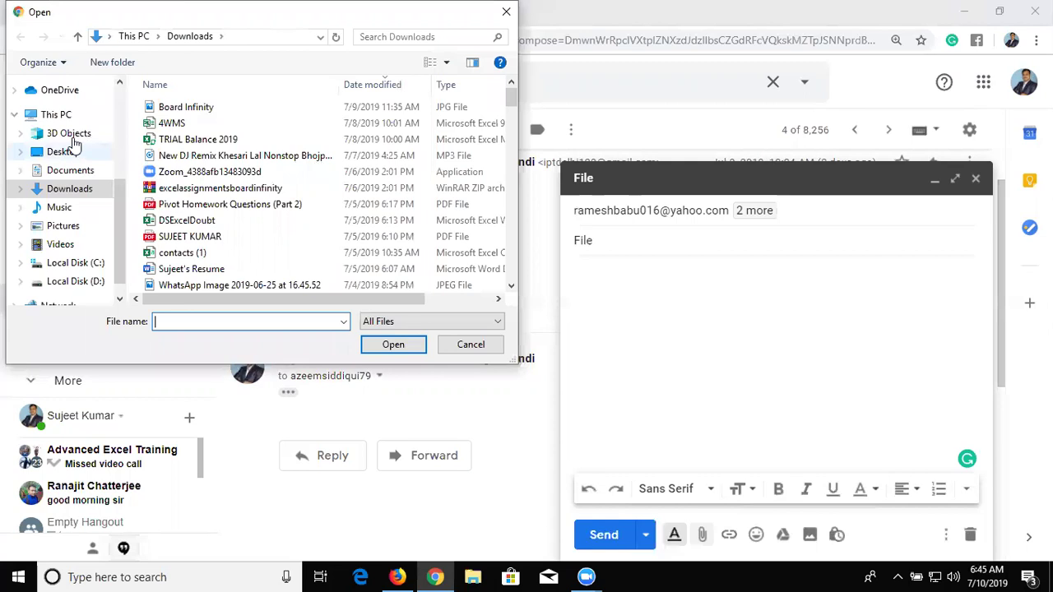
left_click(71, 155)
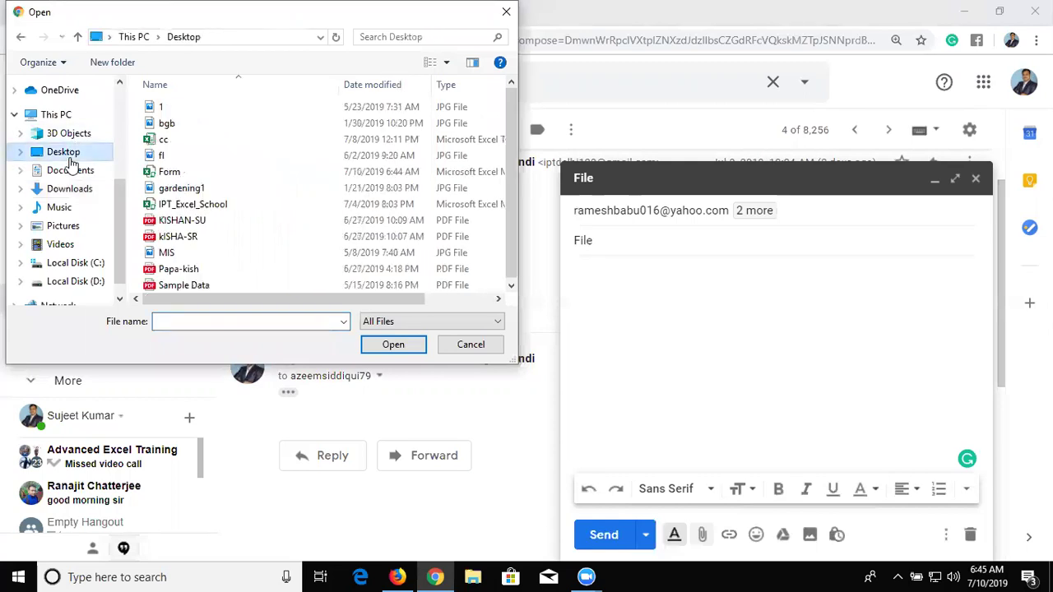
left_click(170, 172)
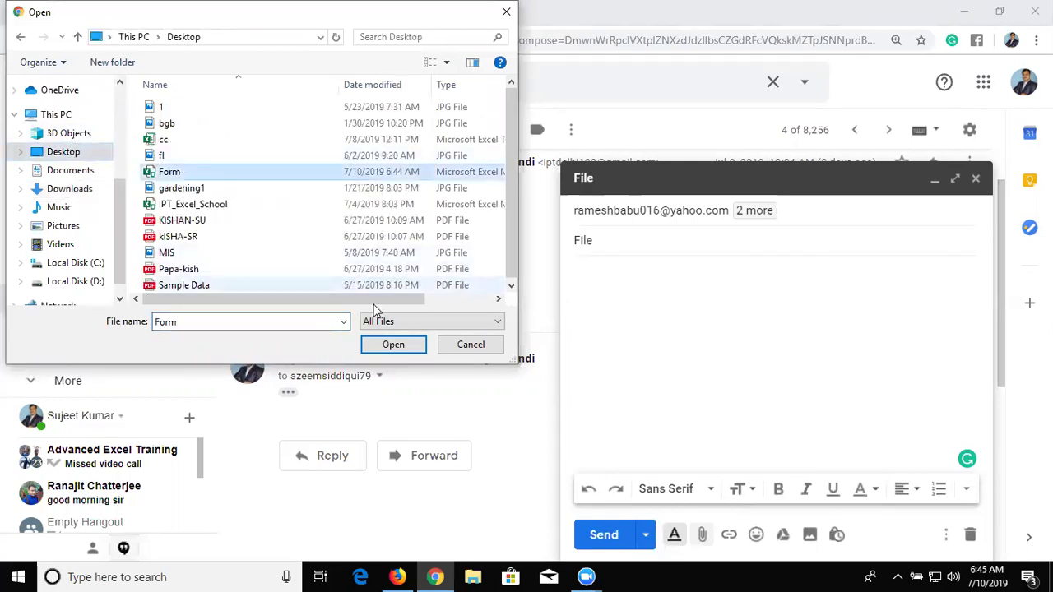
left_click(401, 346)
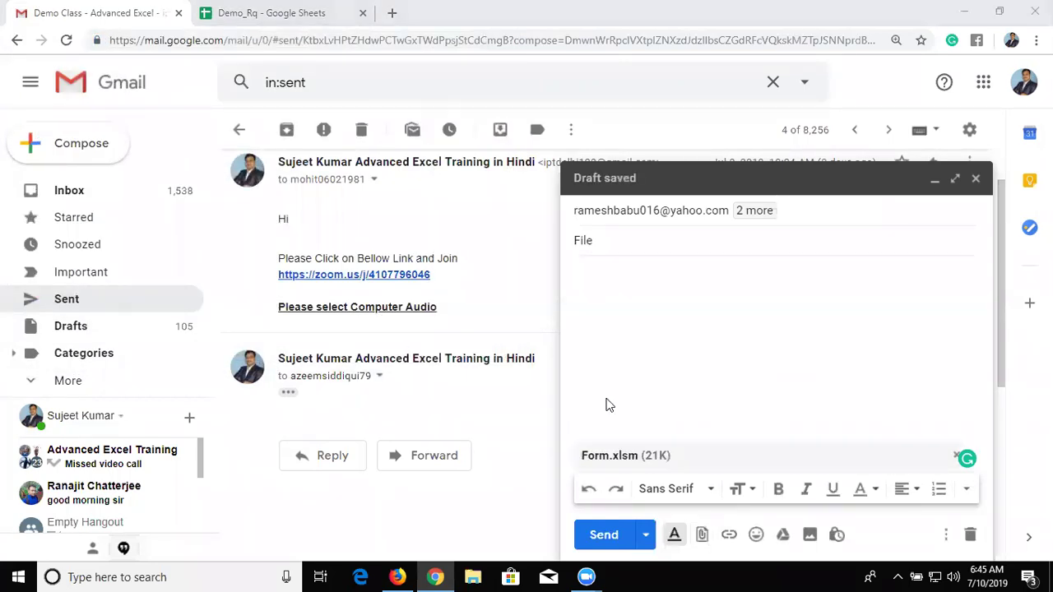
left_click(604, 536)
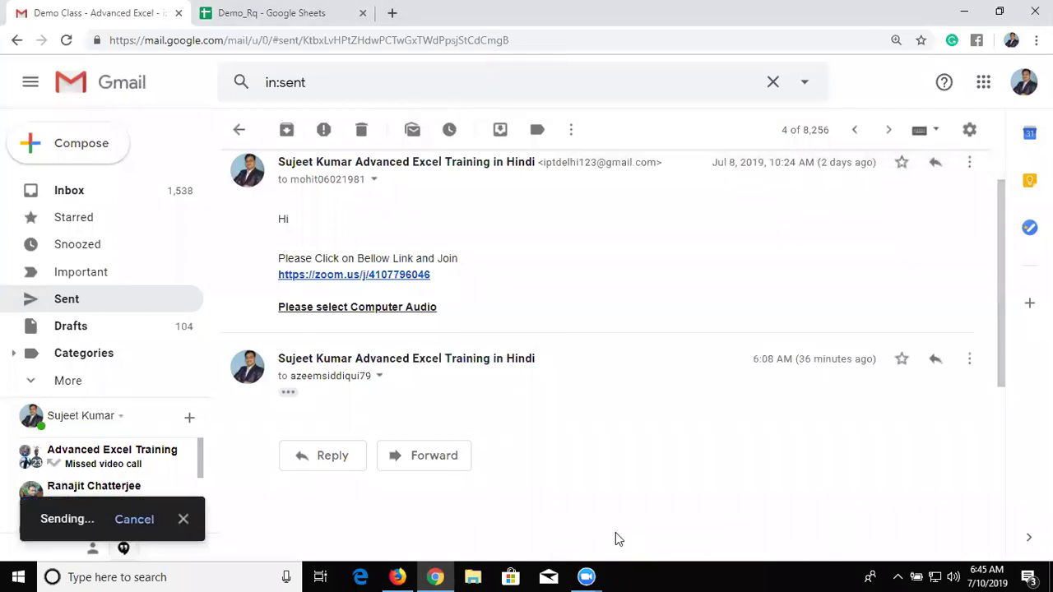
key("super+d")
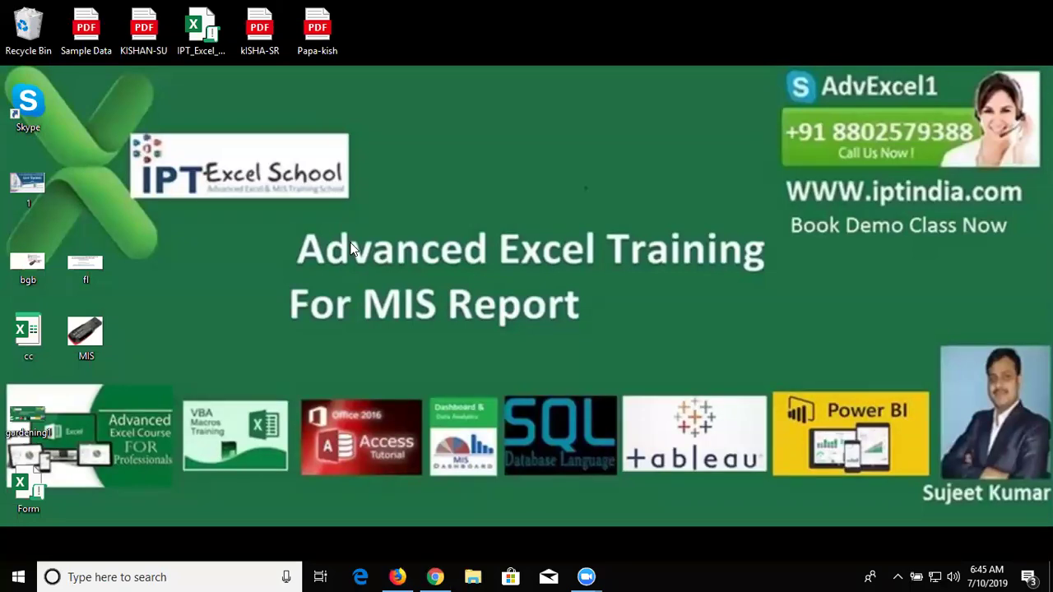